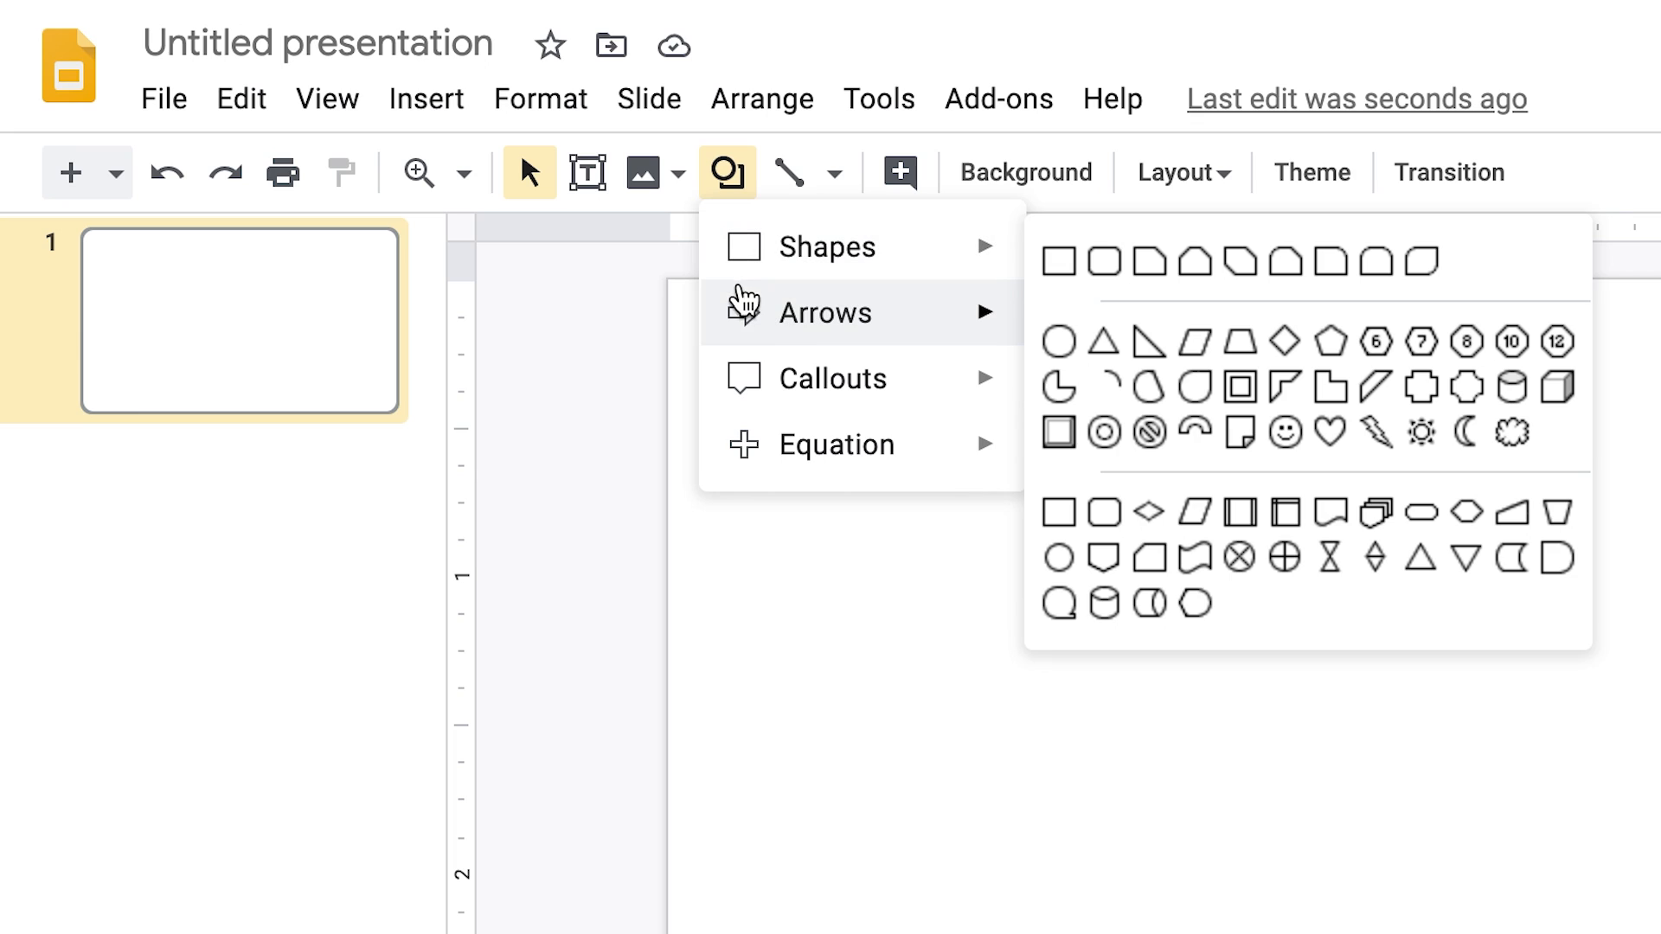
Draw a rounded rectangle about 3.1 by 1.8 inches on the upper part of the blank slide.
mouse_move(836, 467)
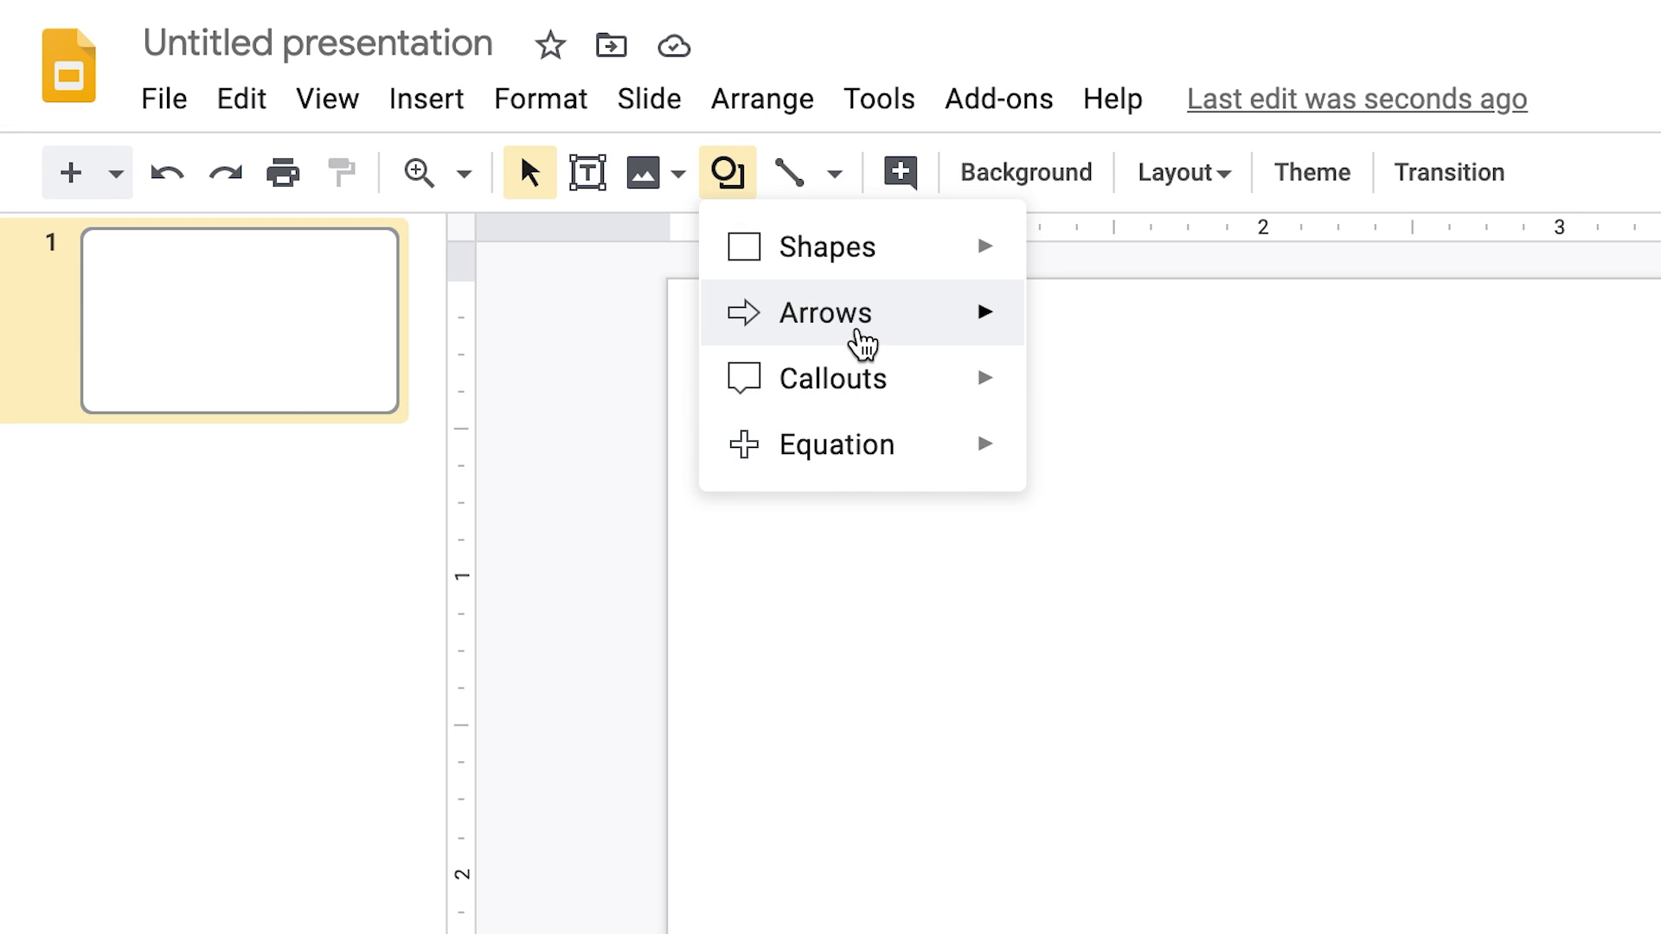
mouse_move(862, 345)
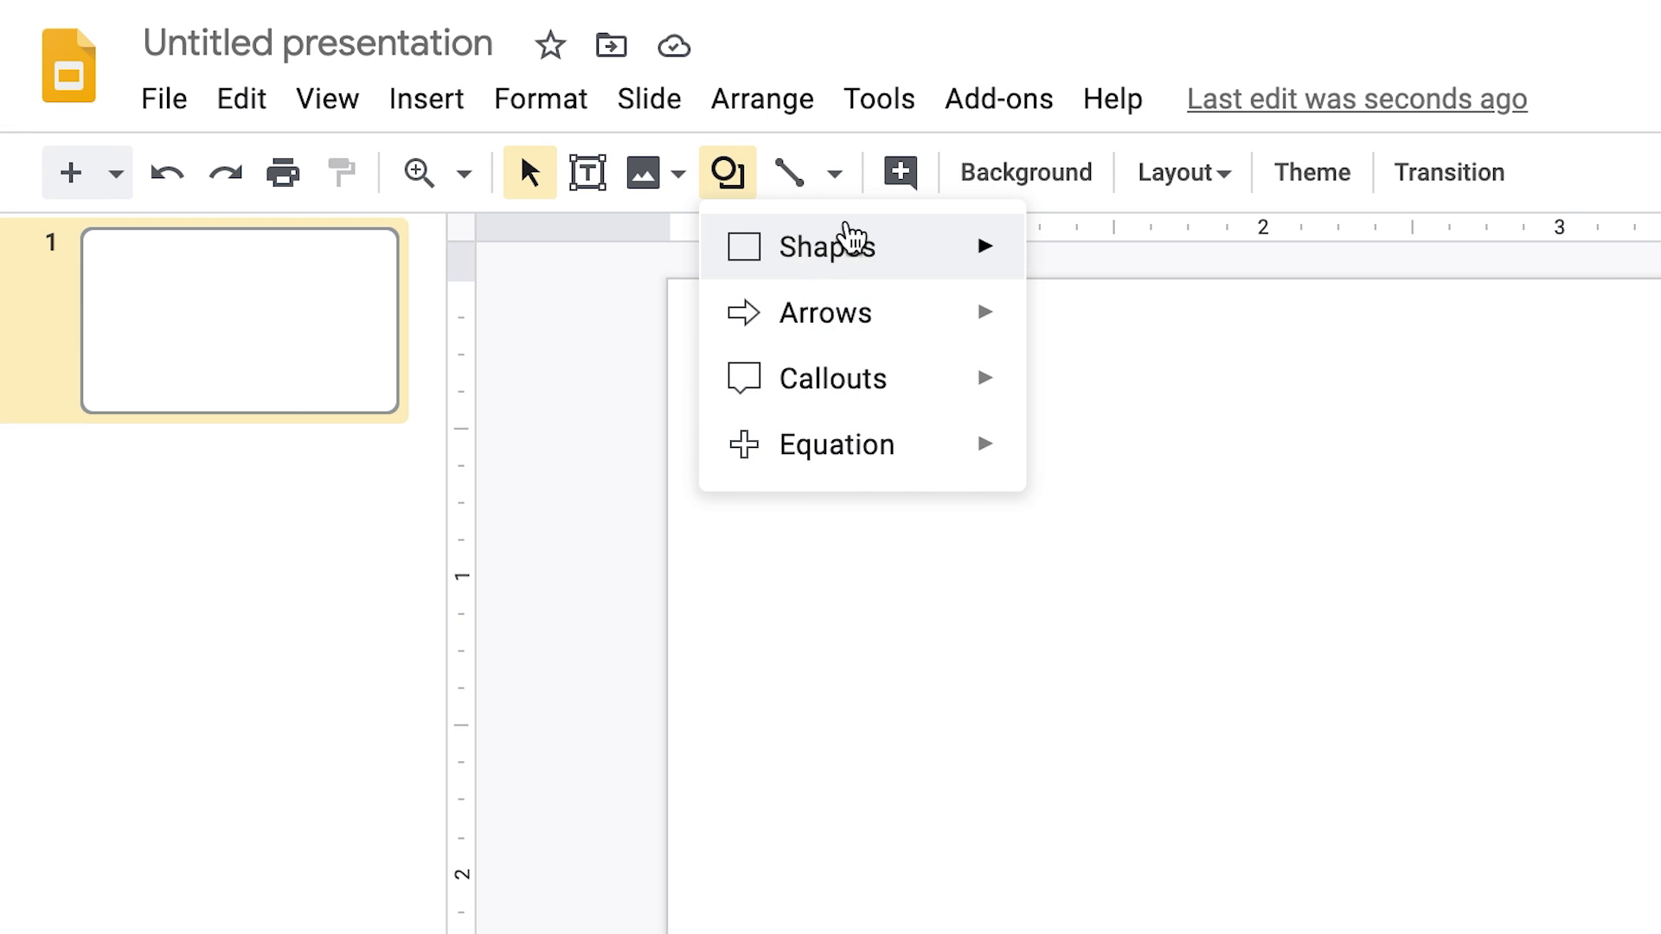
mouse_move(843, 260)
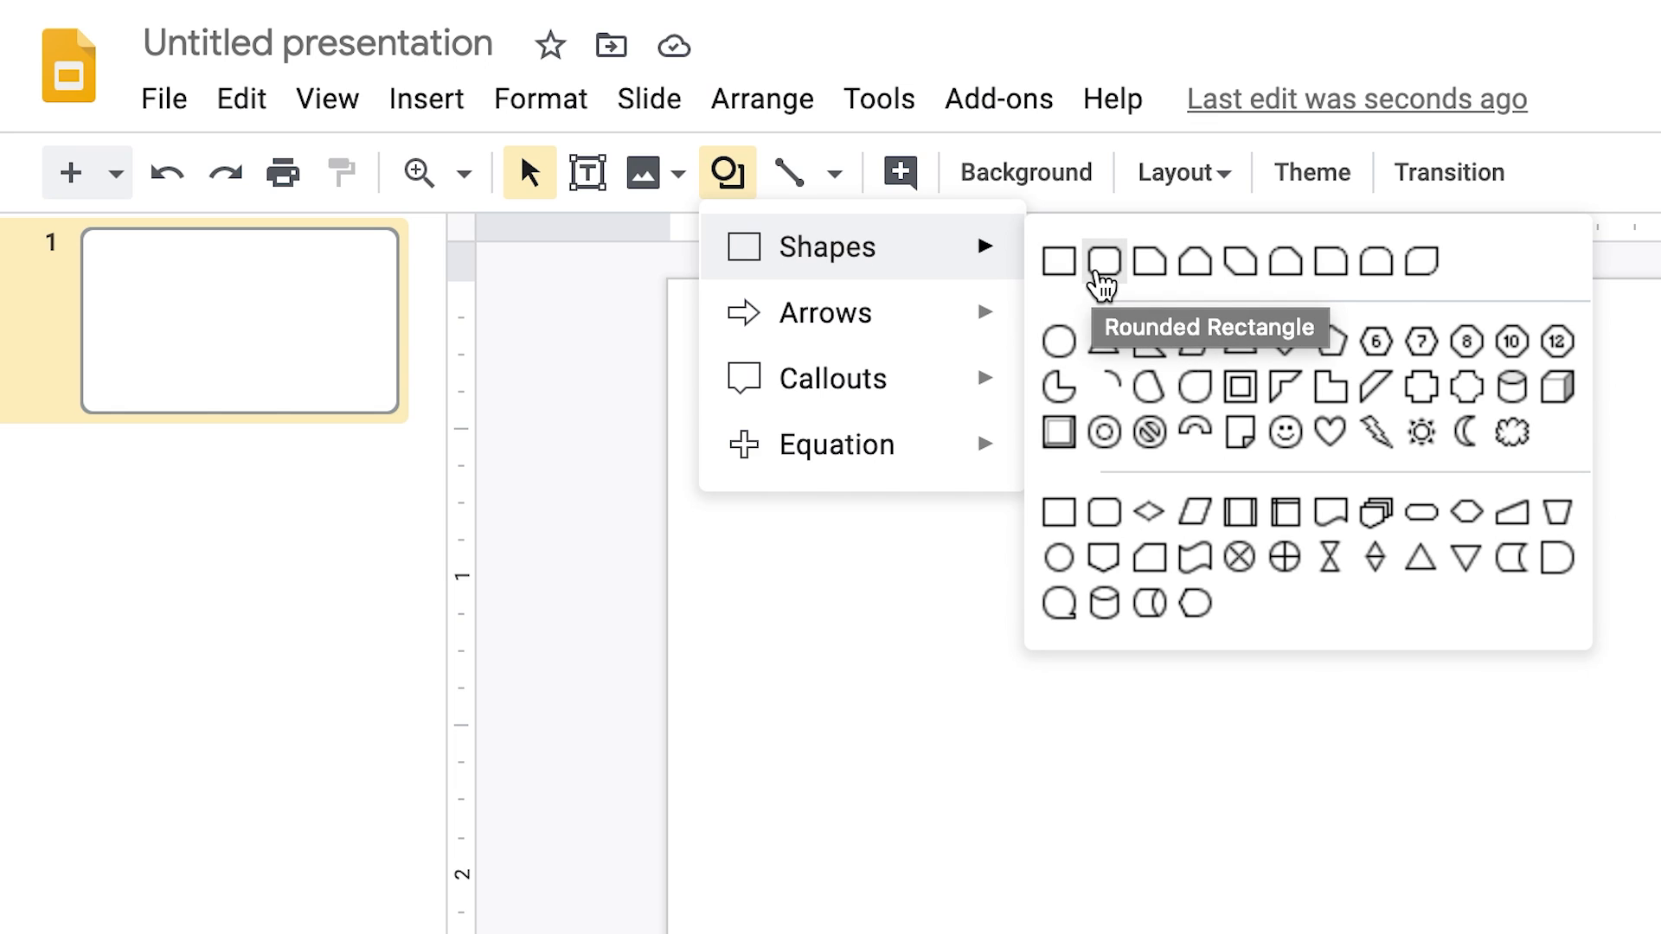
click(1100, 277)
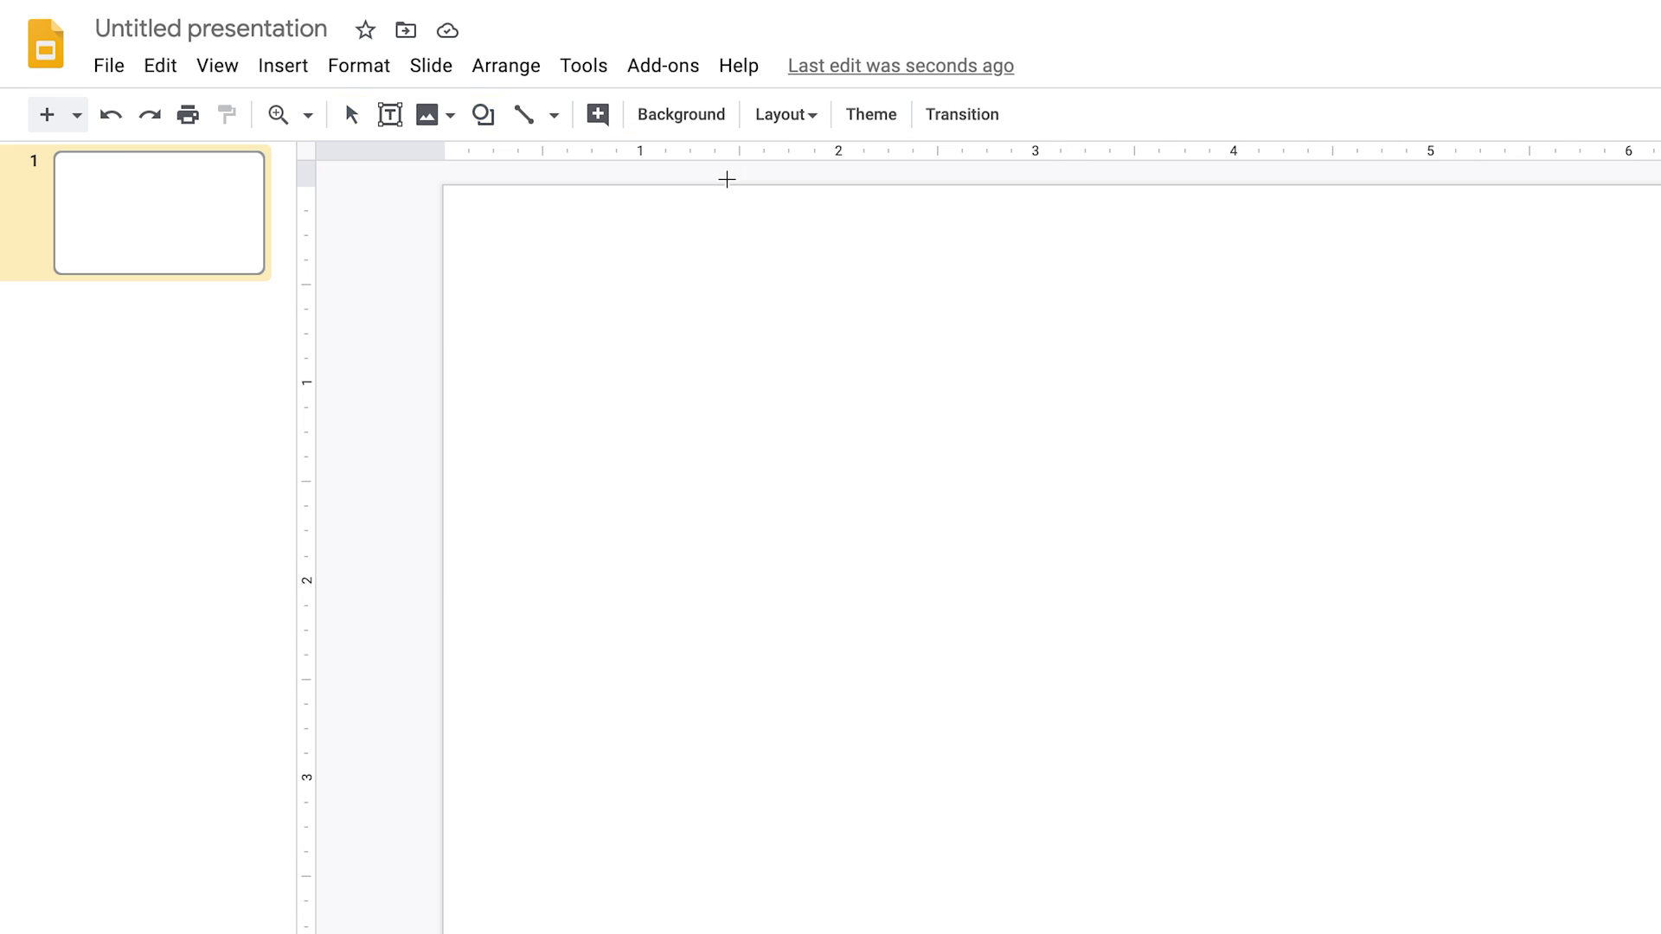
mouse_move(833, 361)
mouse_down()
mouse_move(1007, 489)
mouse_move(1442, 683)
mouse_move(1445, 711)
mouse_up()
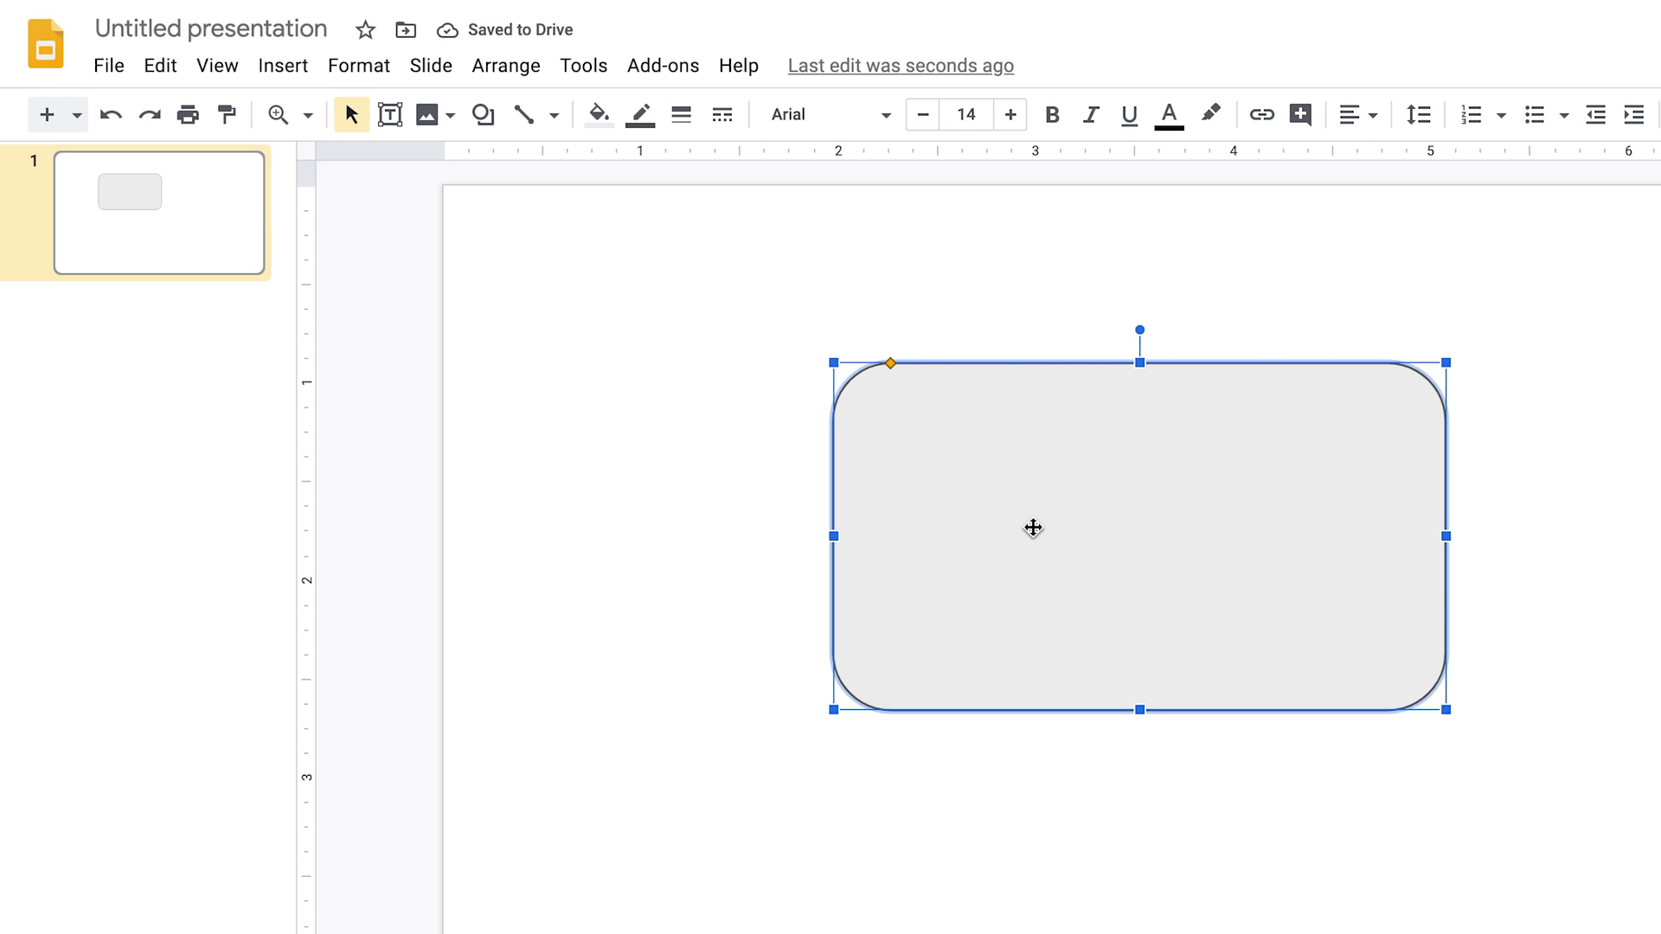
click(904, 284)
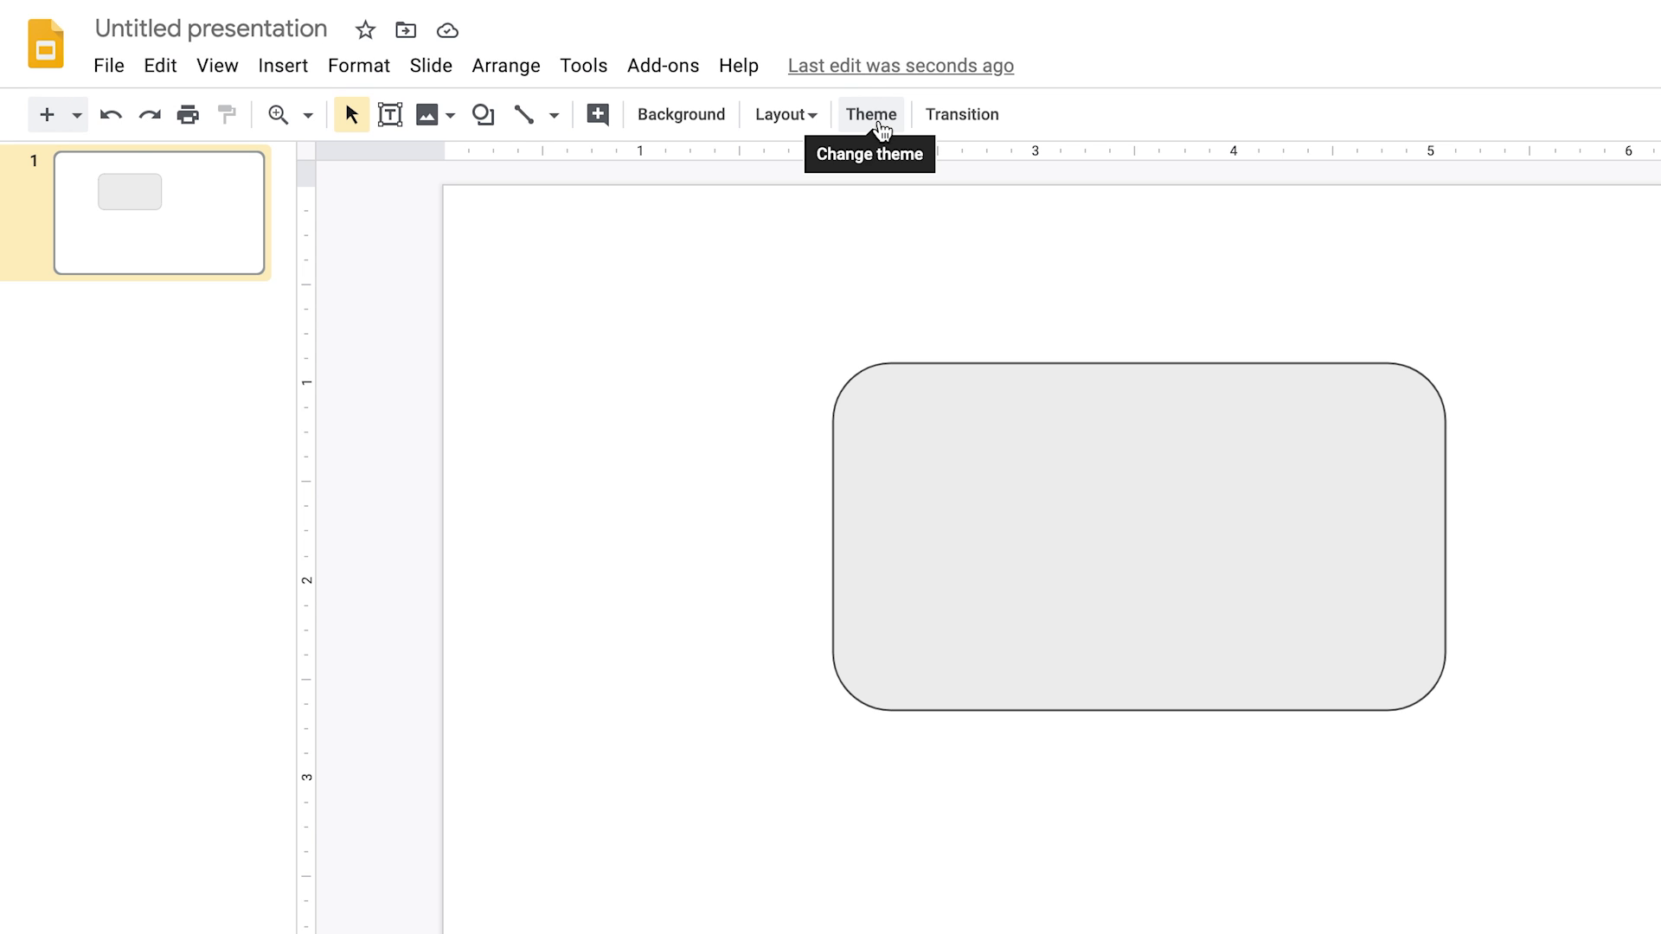
Make the rounded rectangle's fill transparent, leaving only its outline.
click(948, 456)
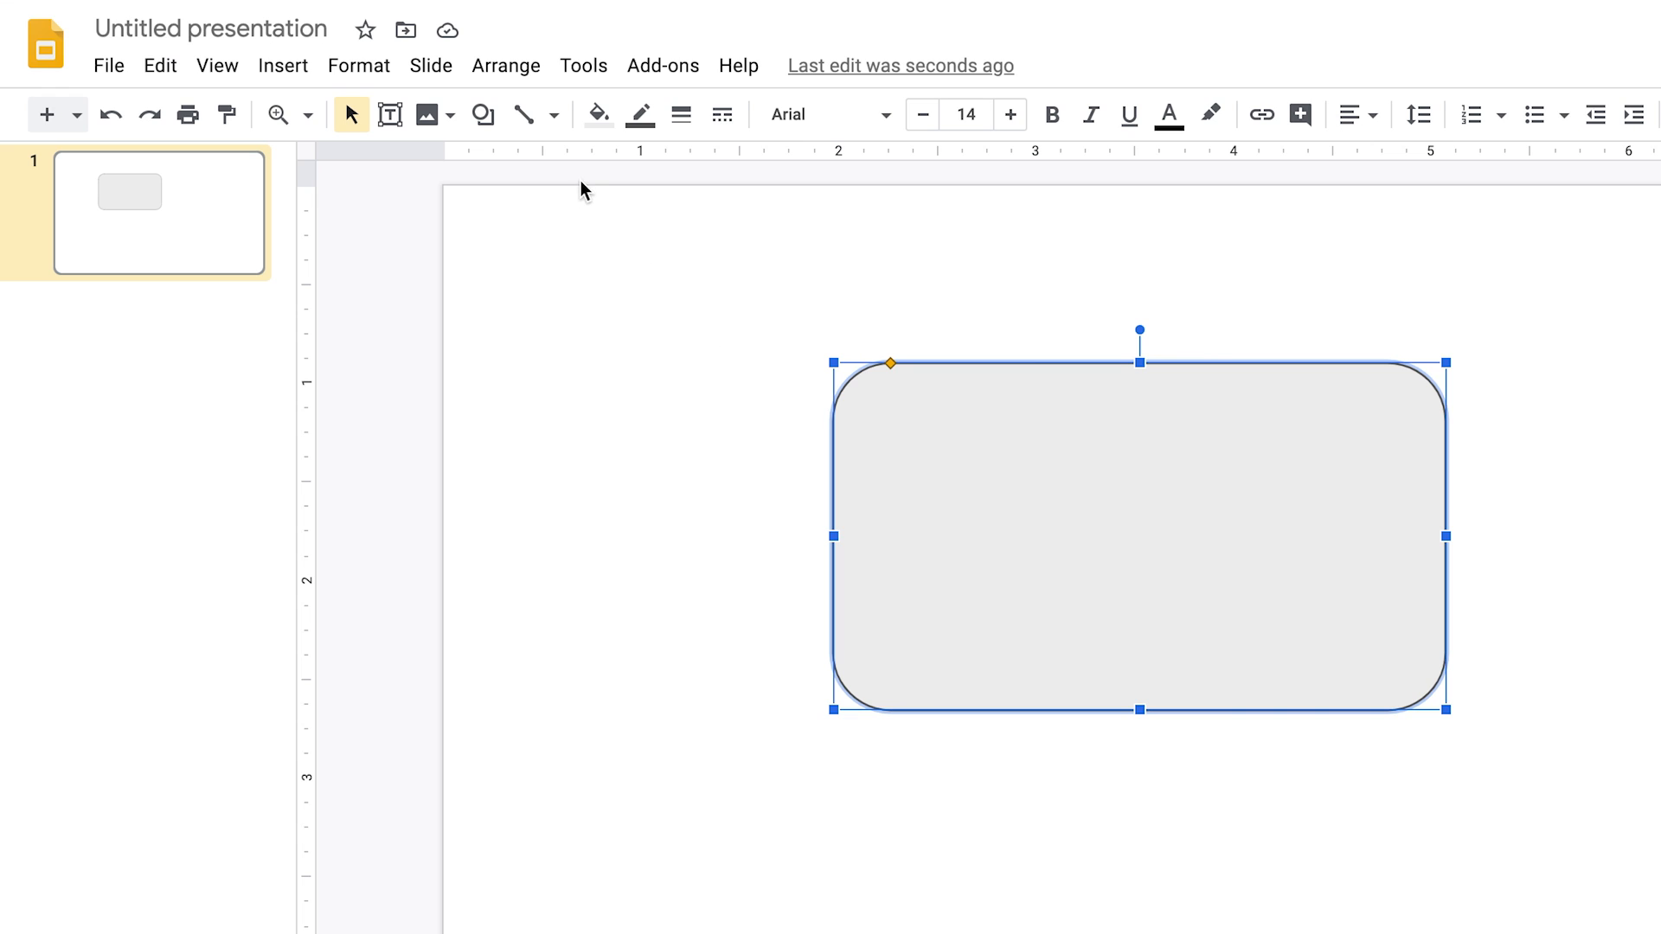
click(603, 132)
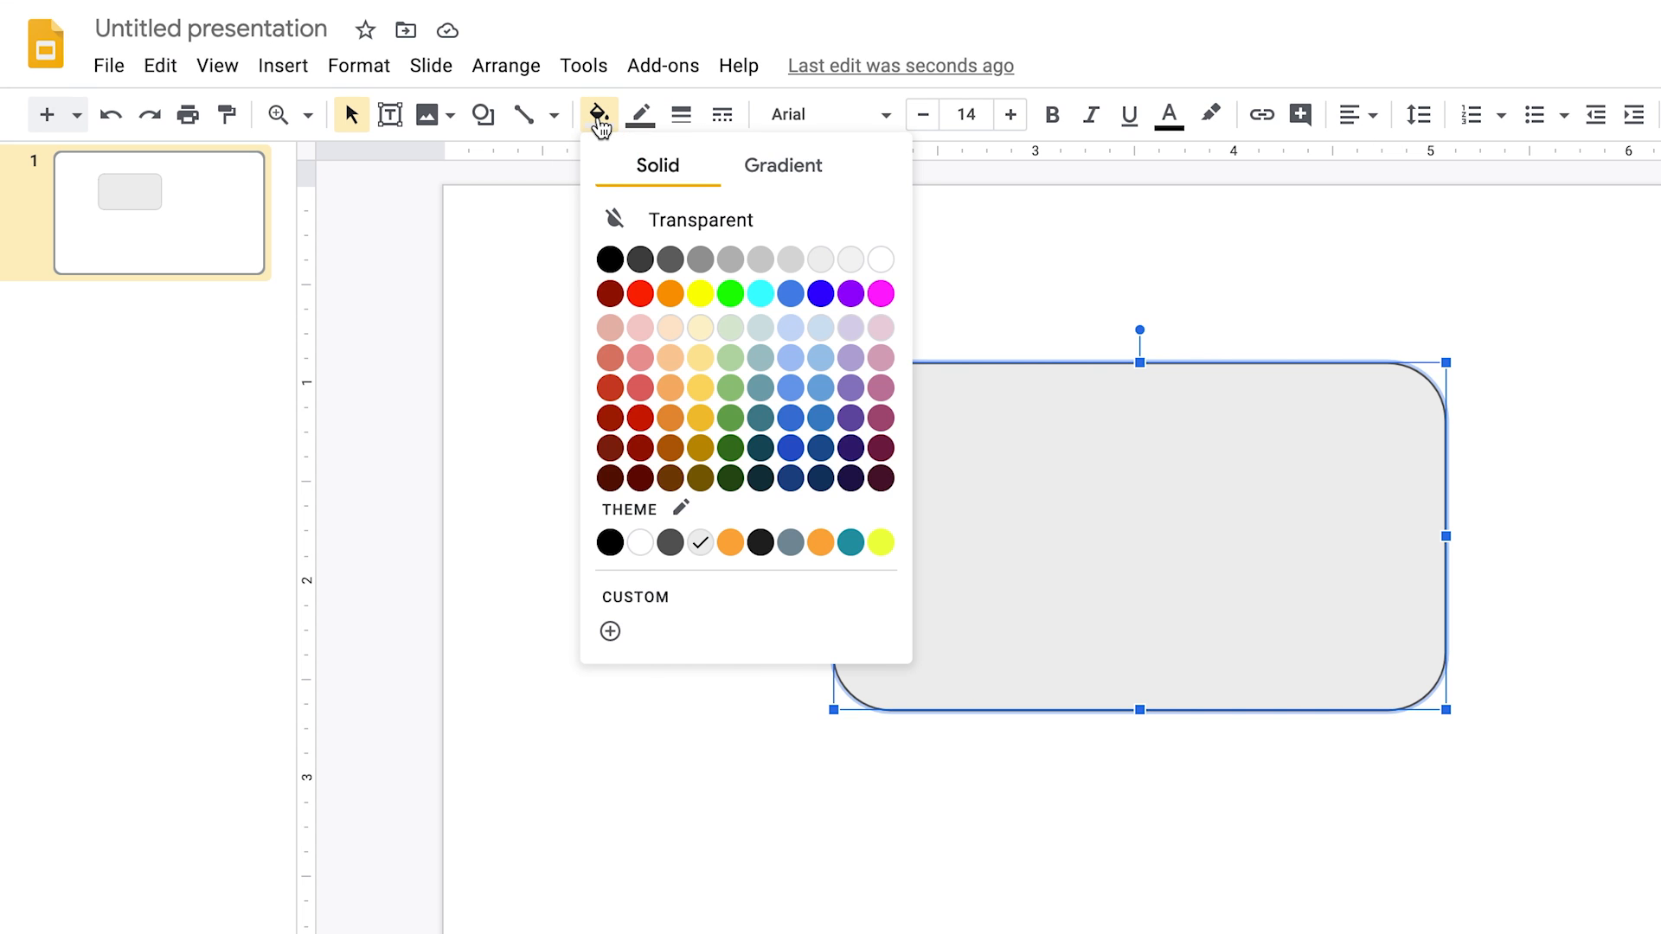
click(609, 214)
click(835, 295)
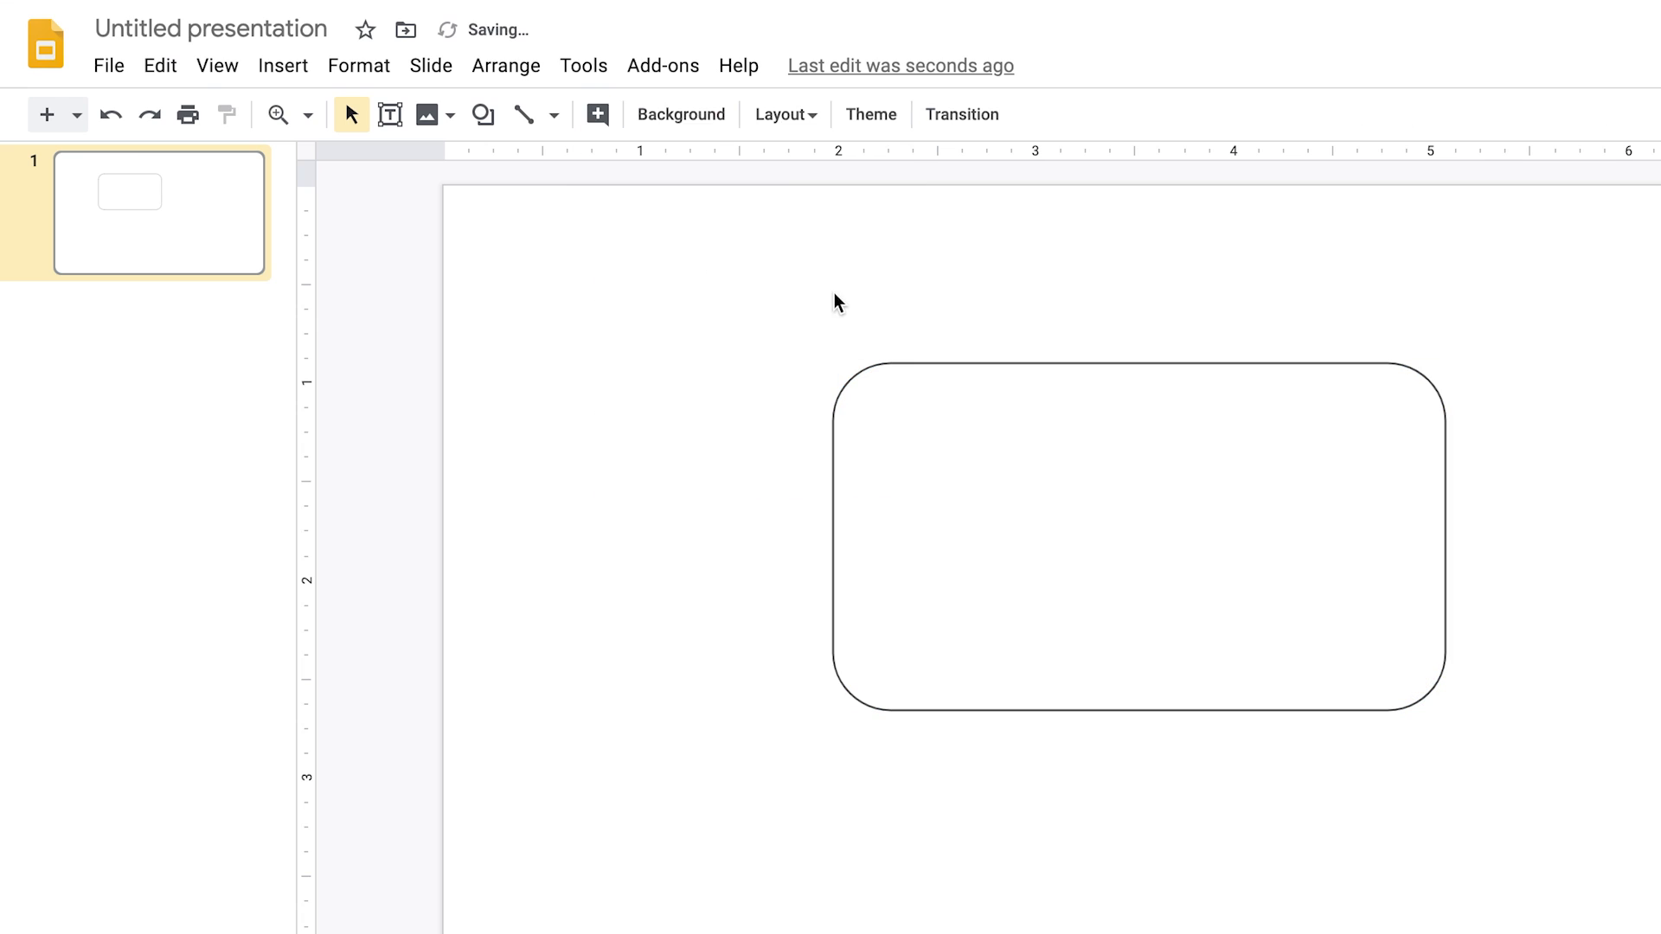
Colour the rounded rectangle's outline medium grey and set its weight to 4px.
click(951, 367)
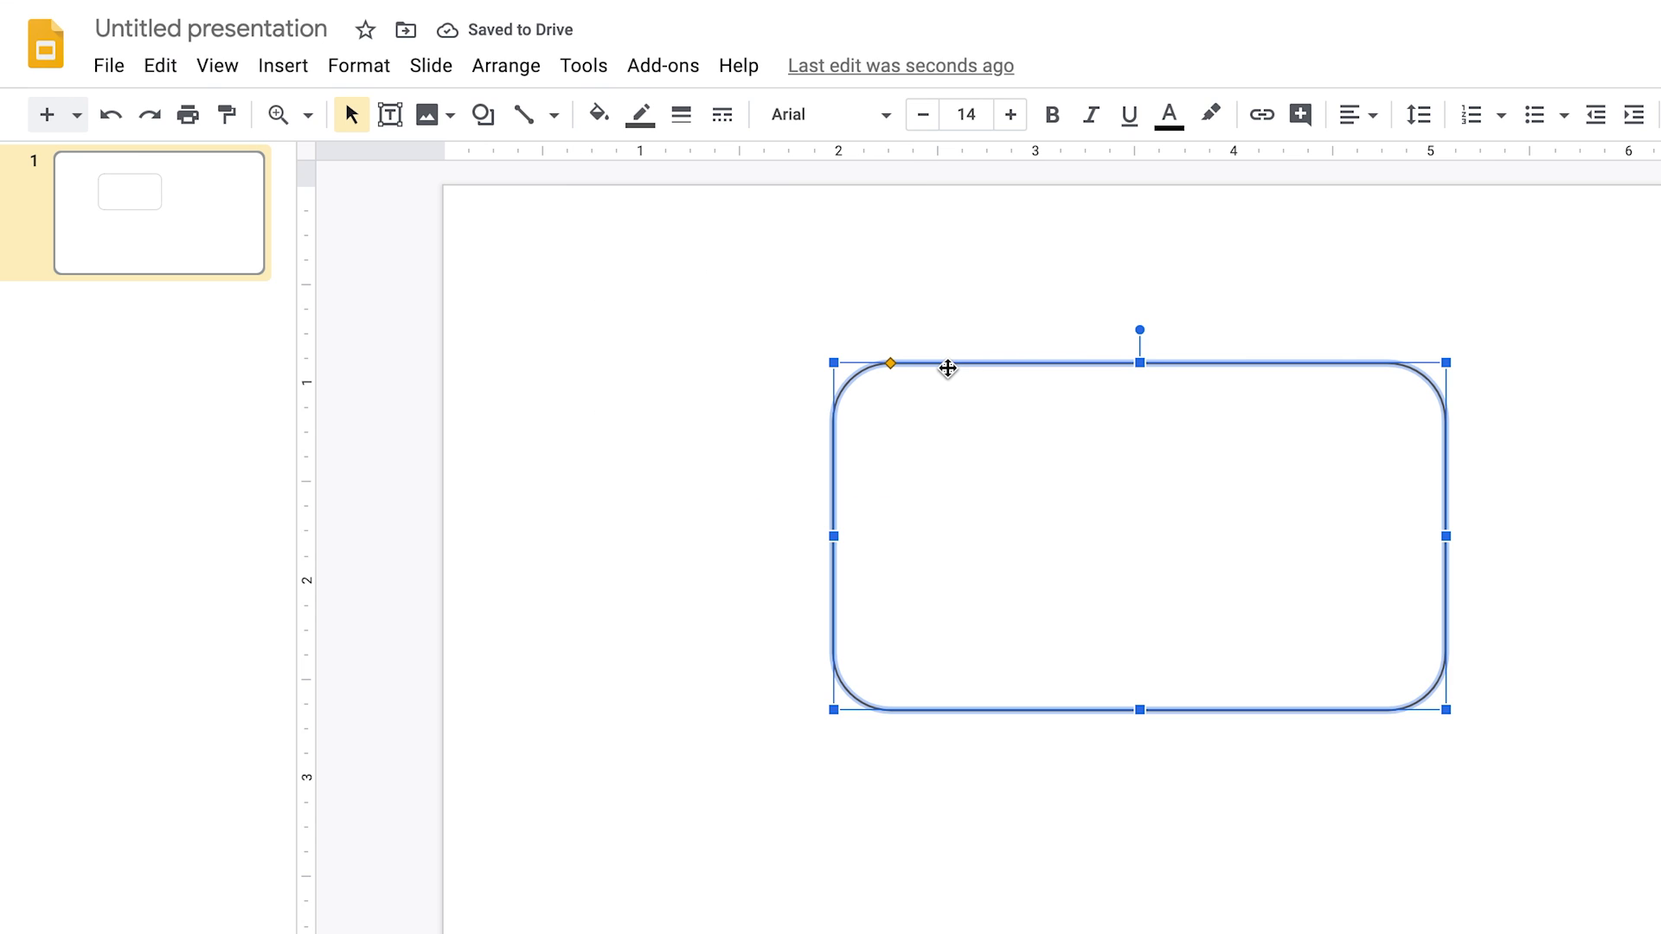
click(641, 123)
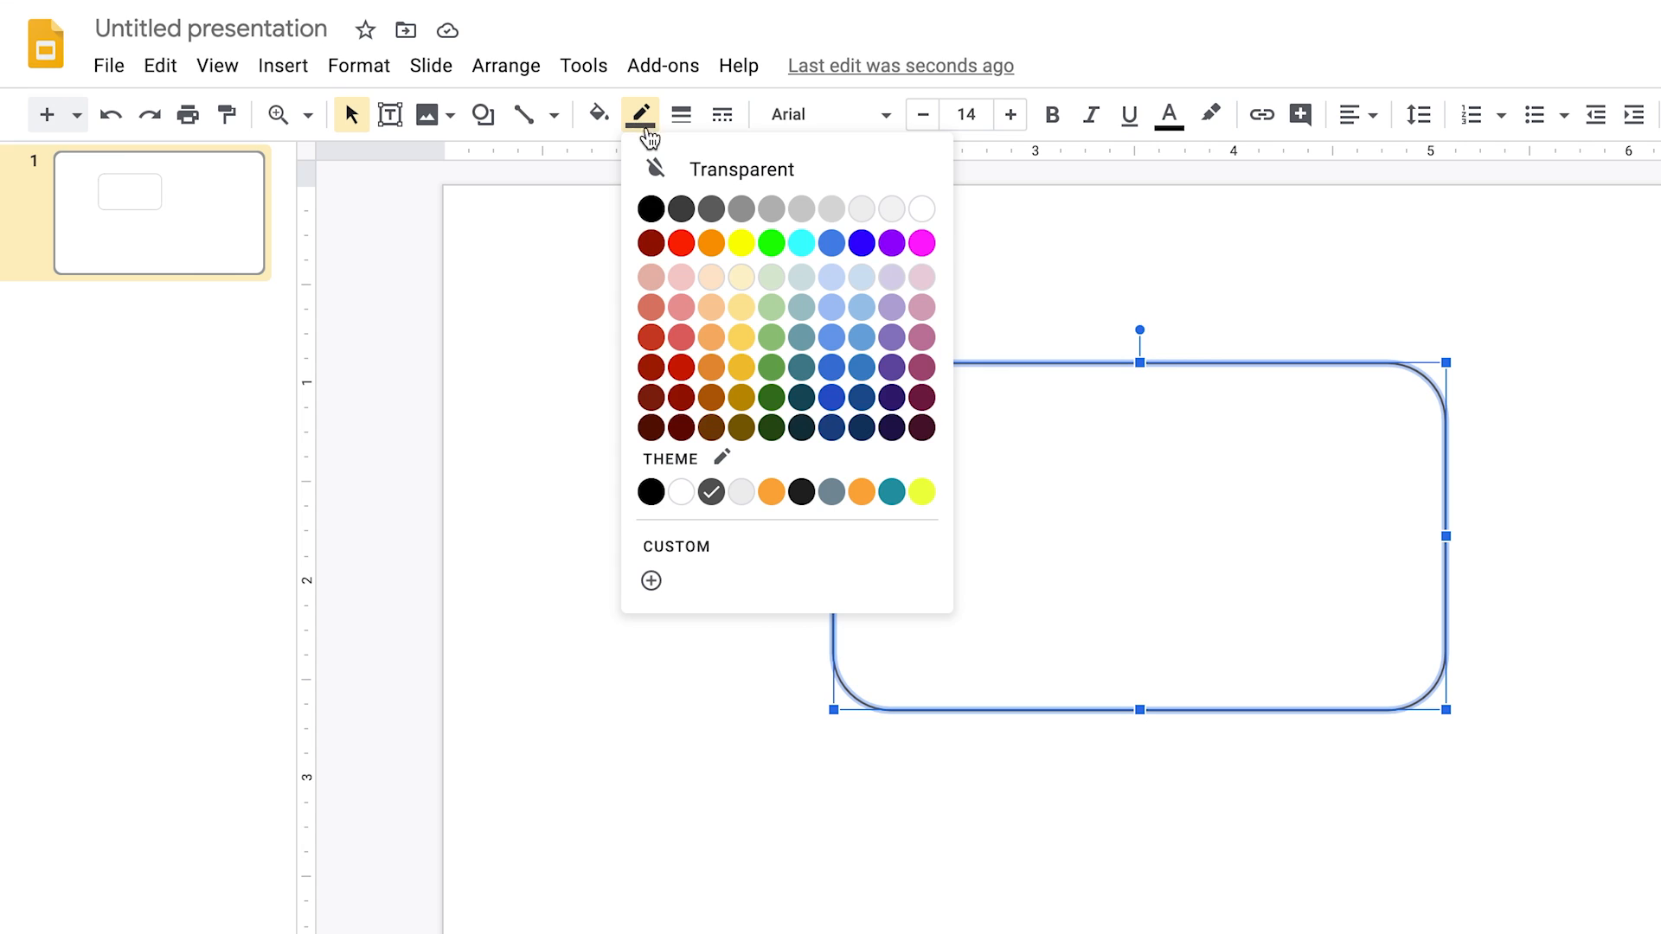
click(774, 213)
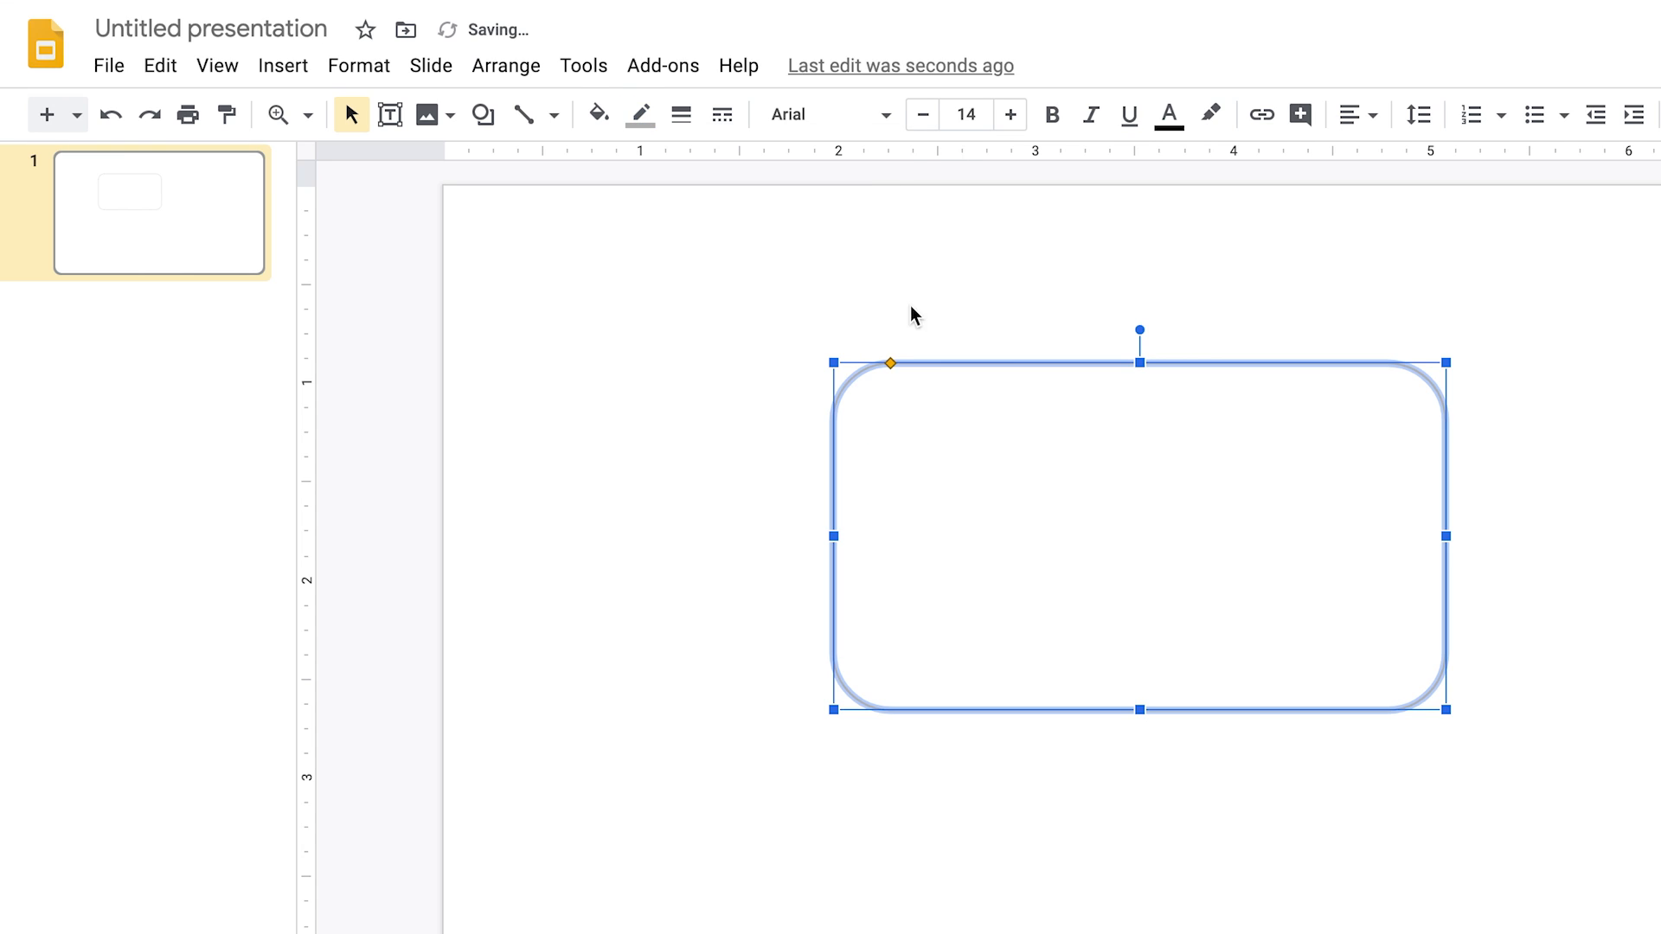
click(882, 373)
click(906, 366)
click(682, 121)
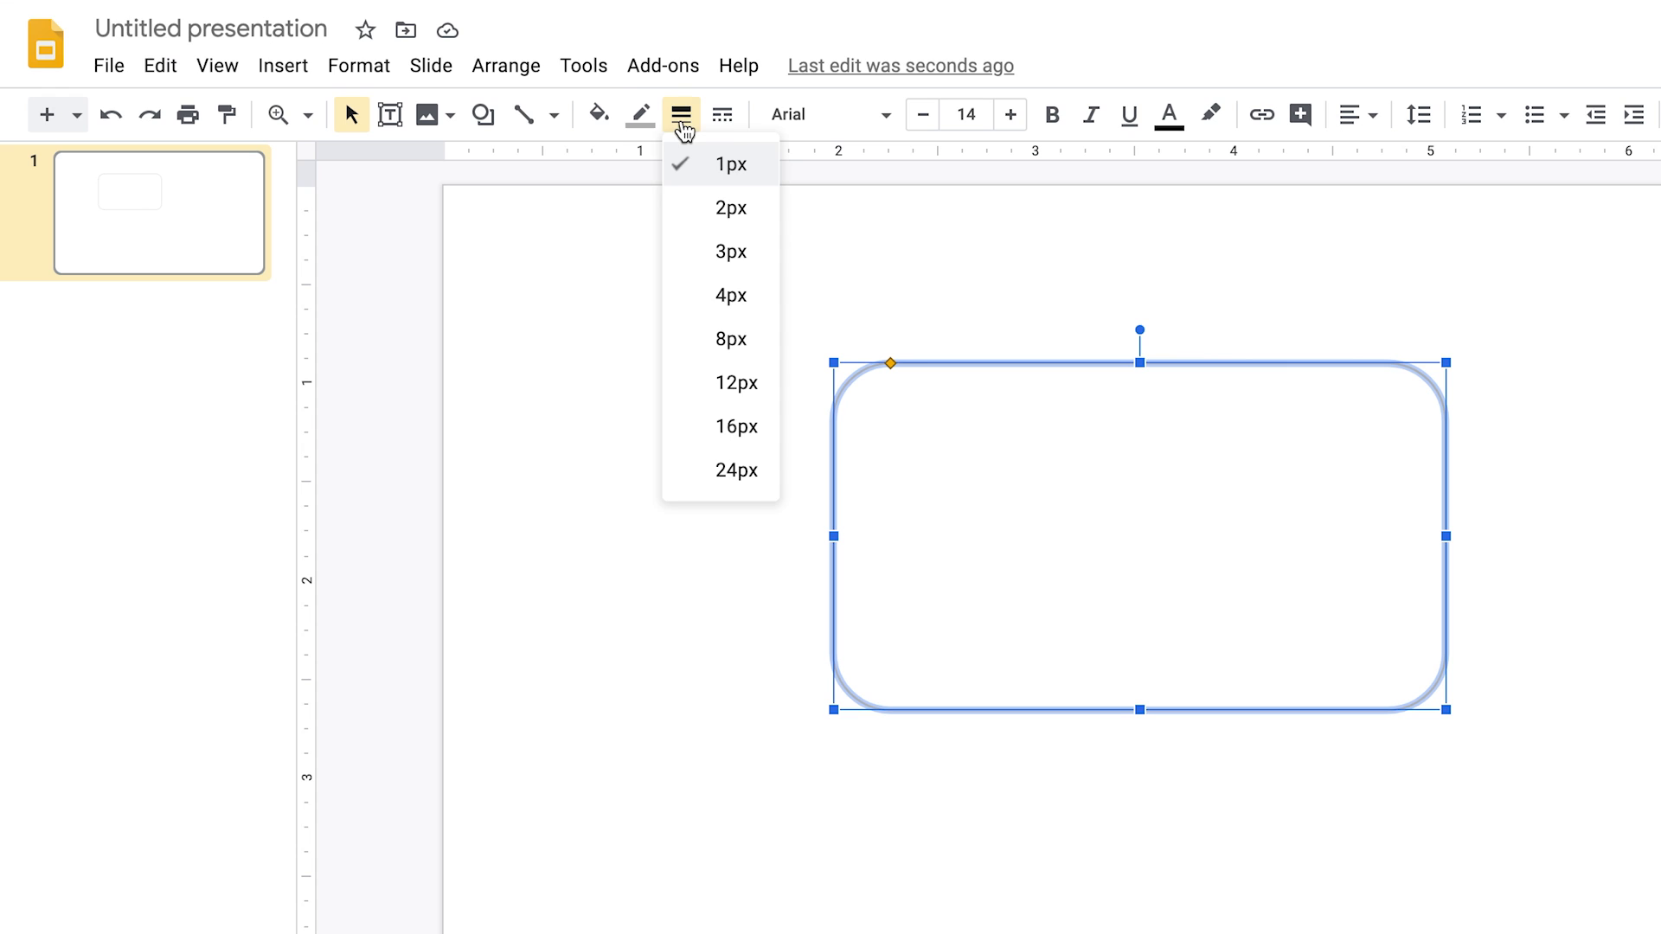
click(754, 295)
click(948, 471)
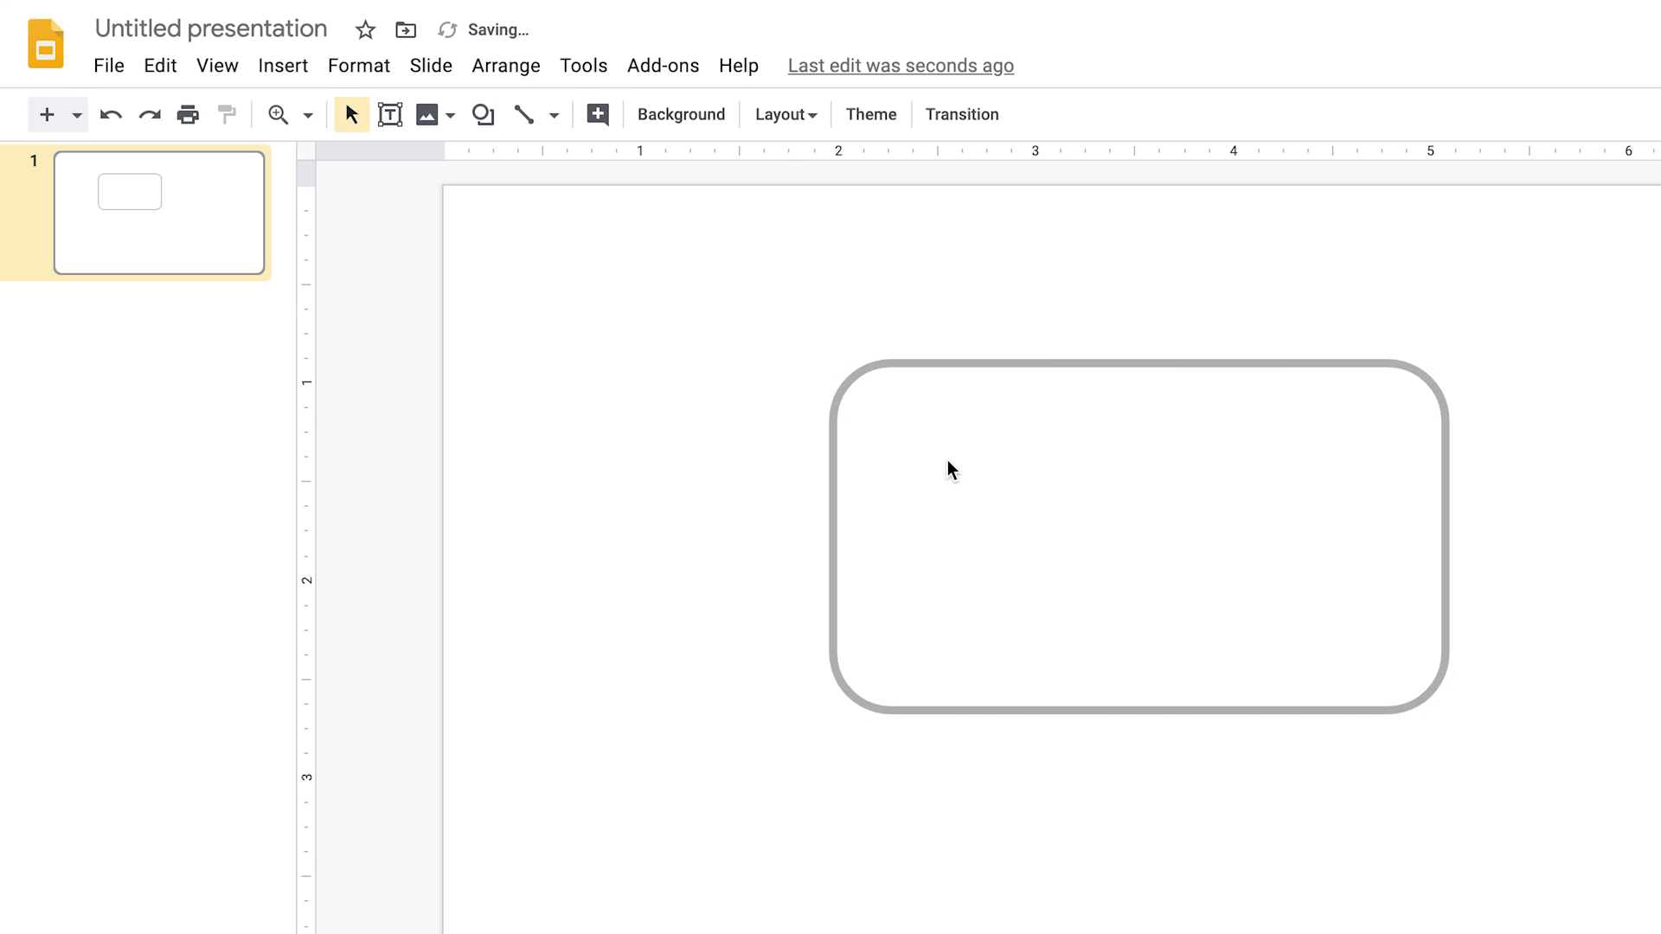
Change the rounded rectangle's outline to the short-dashed line style.
click(942, 361)
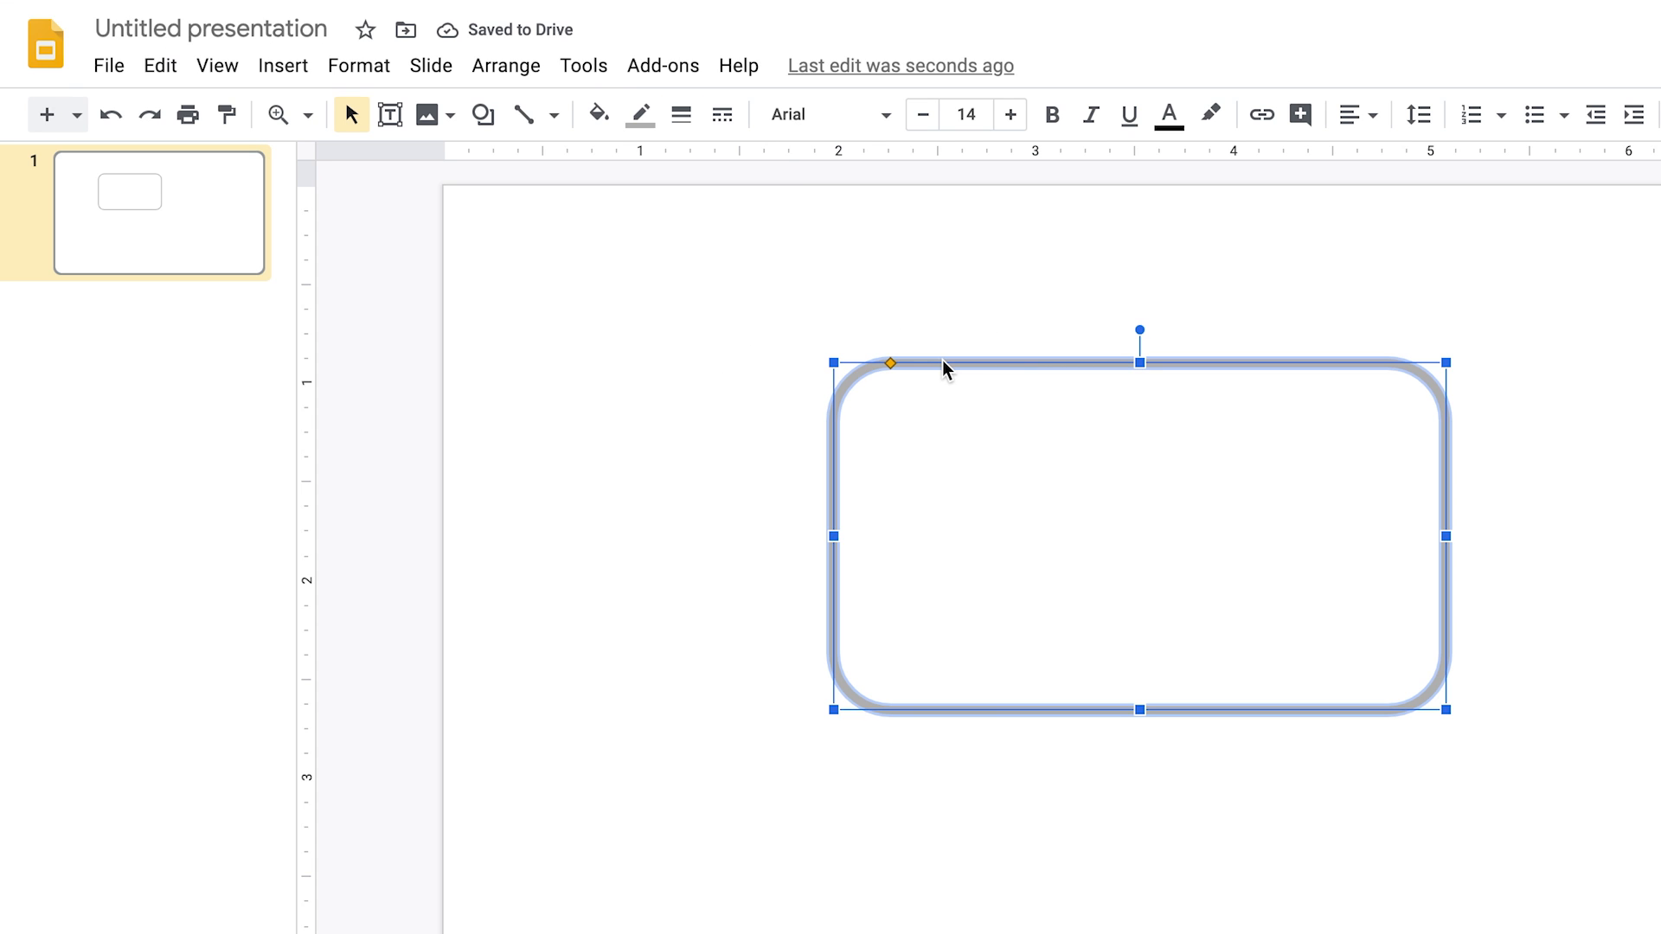
click(723, 116)
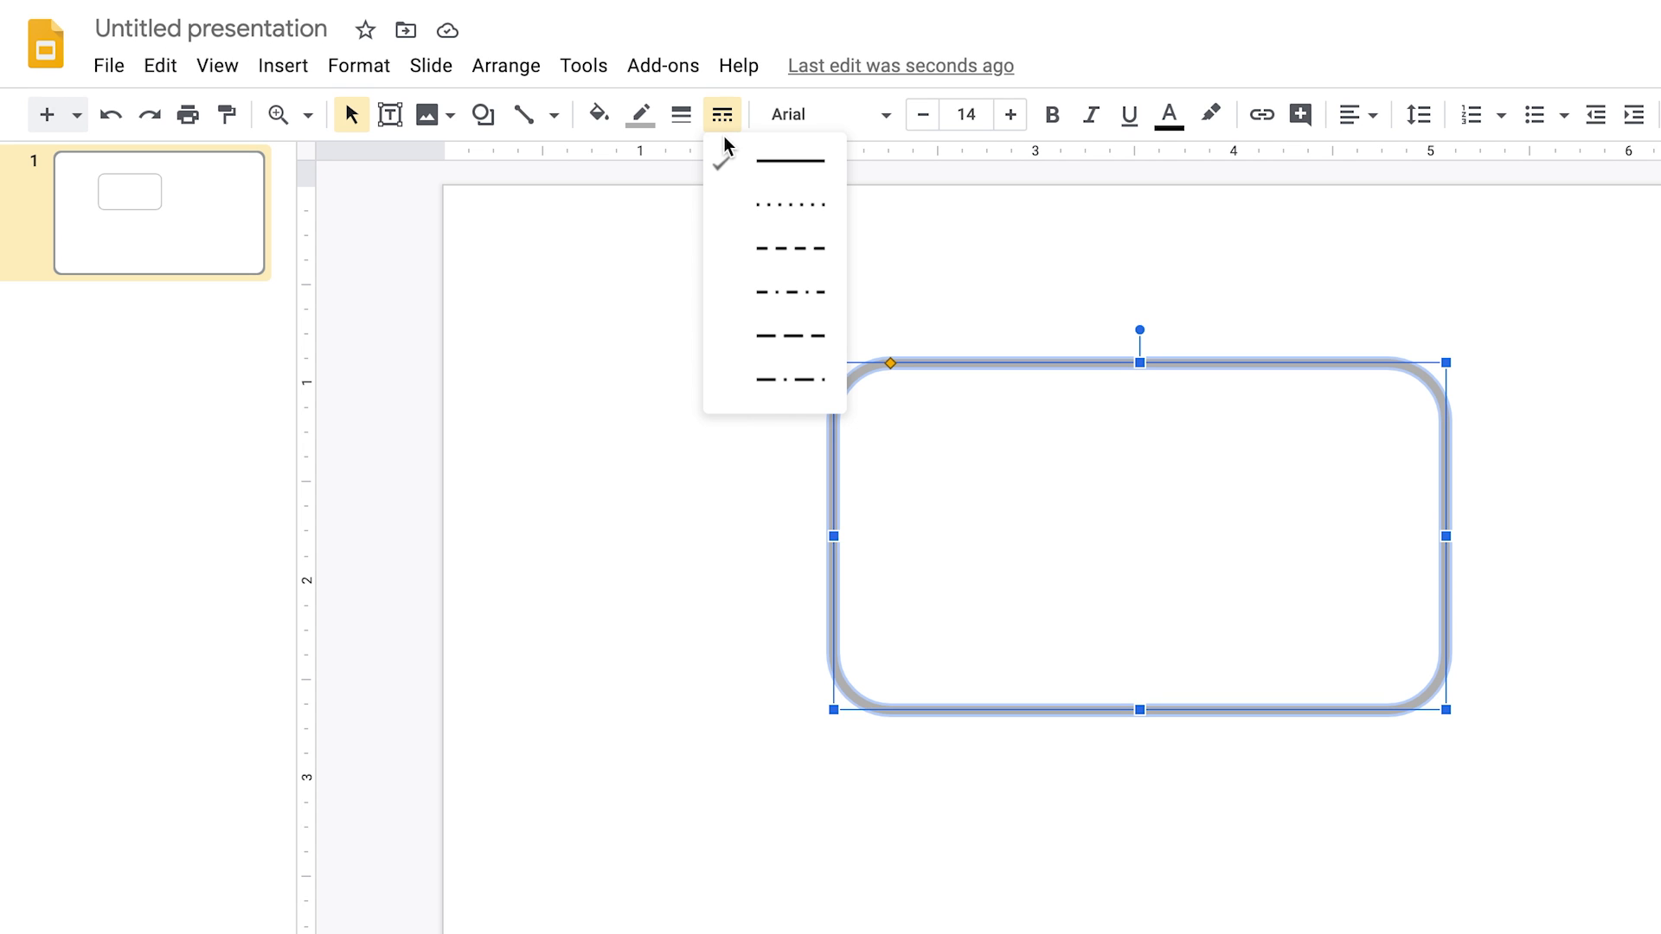
click(767, 248)
click(942, 297)
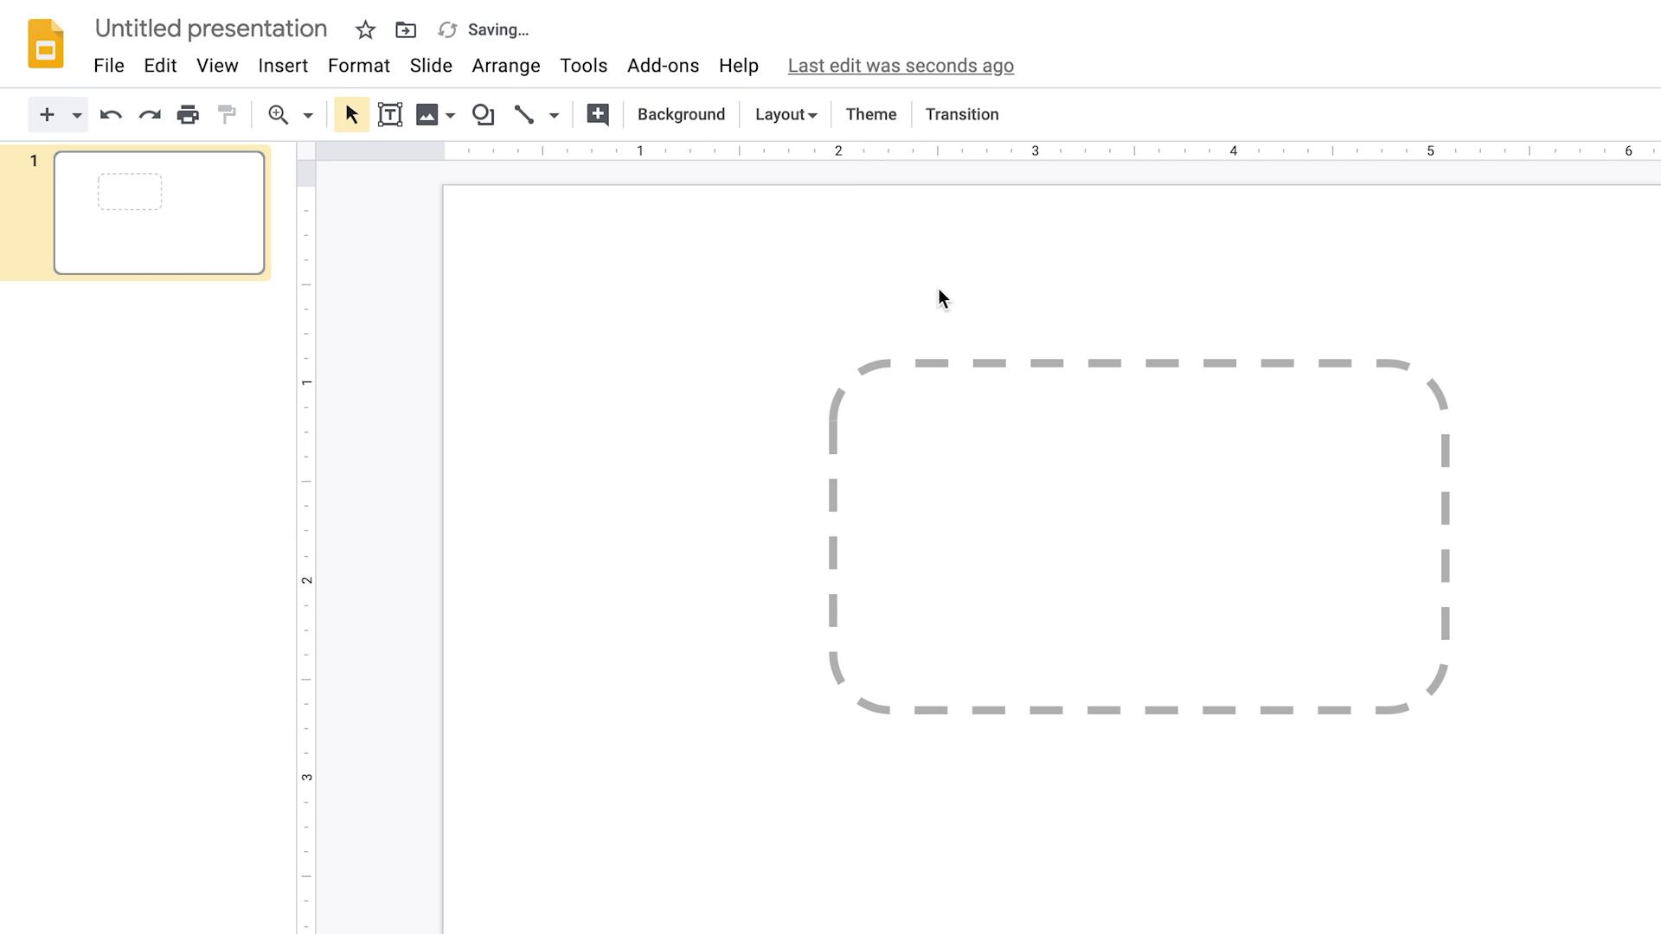
Enlarge the dashed rounded rectangle to about 5.7 by 3.4 inches and move it slightly left and up on the slide.
click(1015, 368)
drag(1445, 709, 1660, 933)
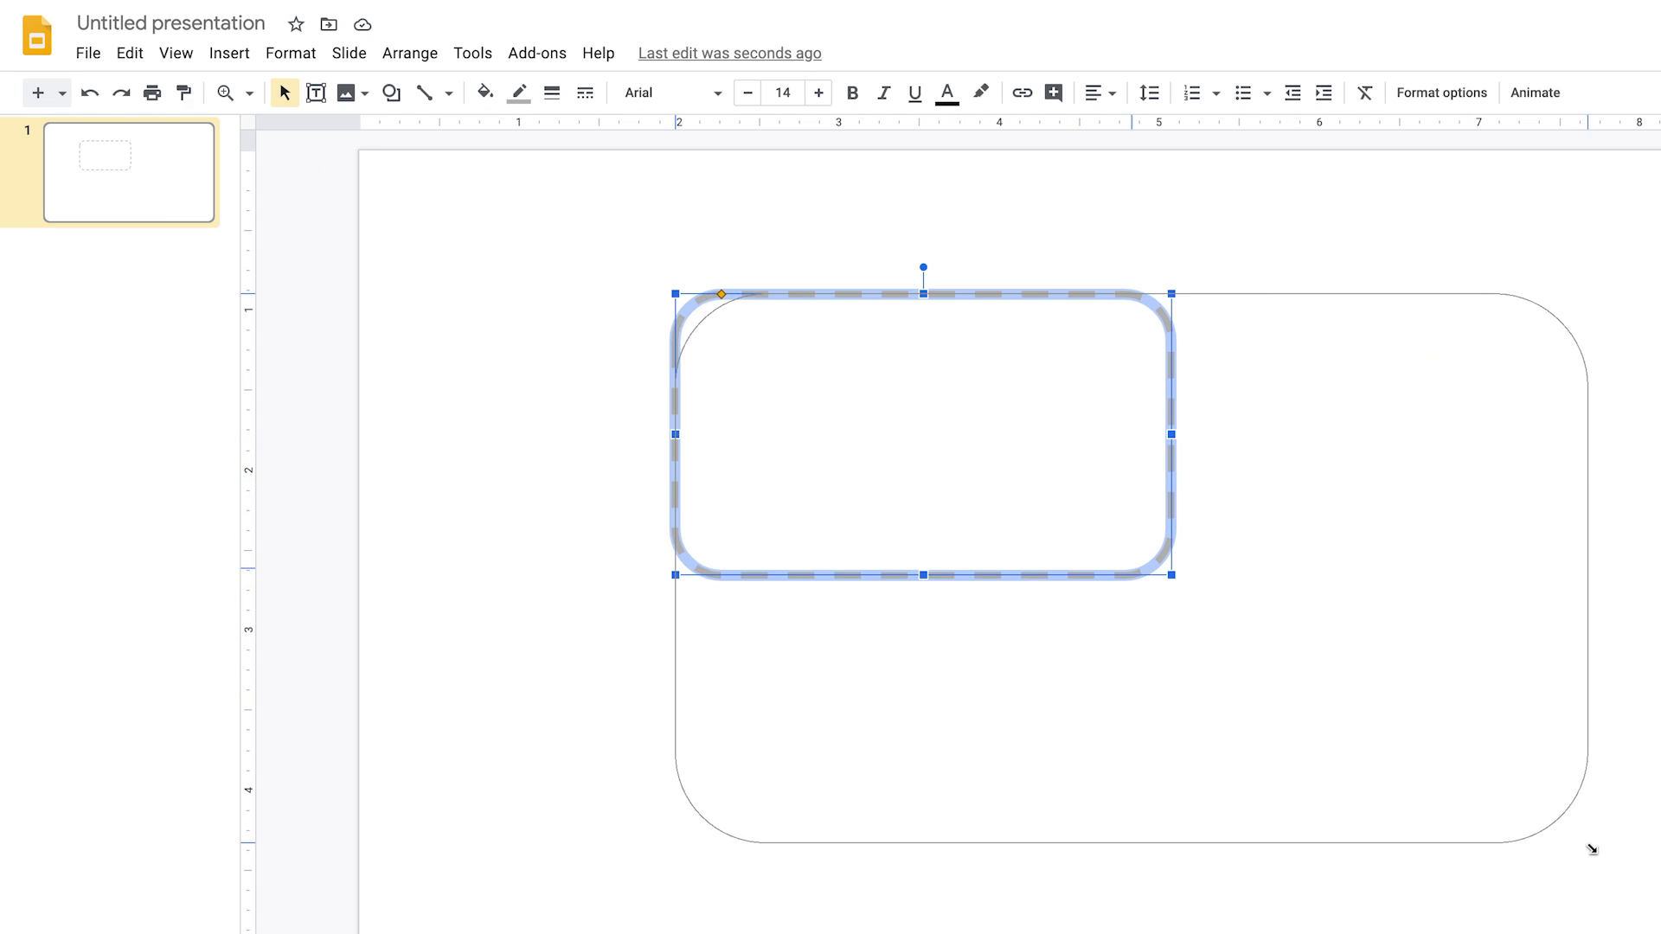
drag(1593, 850, 1595, 852)
drag(1175, 292, 1113, 282)
click(1045, 232)
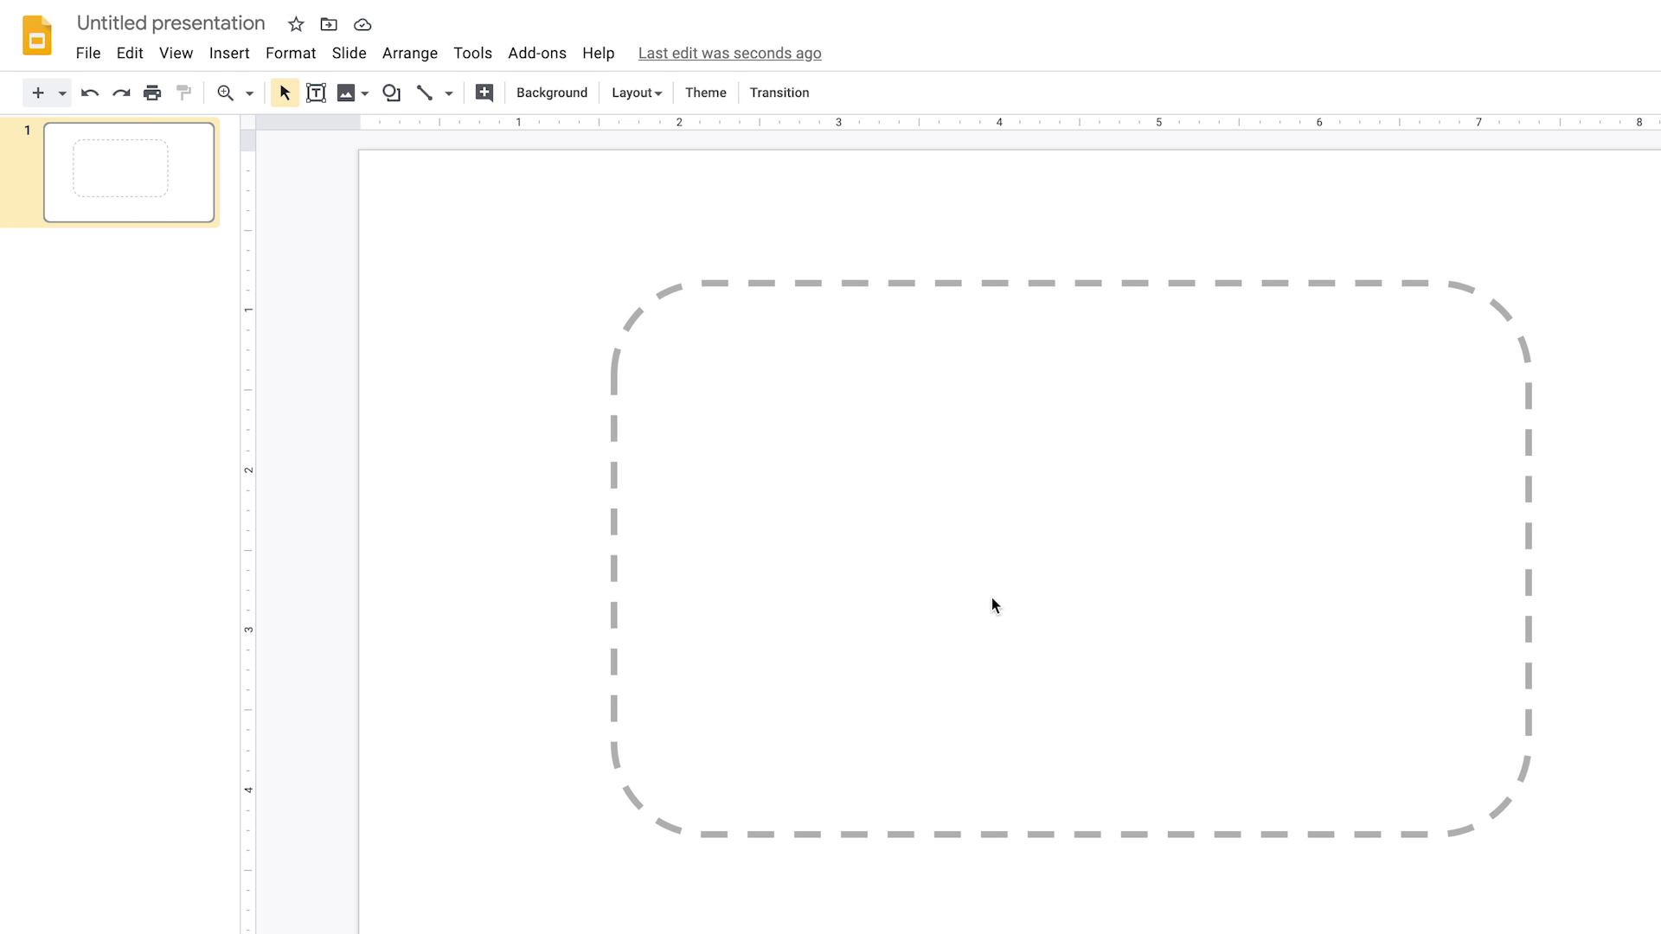
Set the weight of the rounded rectangle's dashed outline to 3px.
click(724, 282)
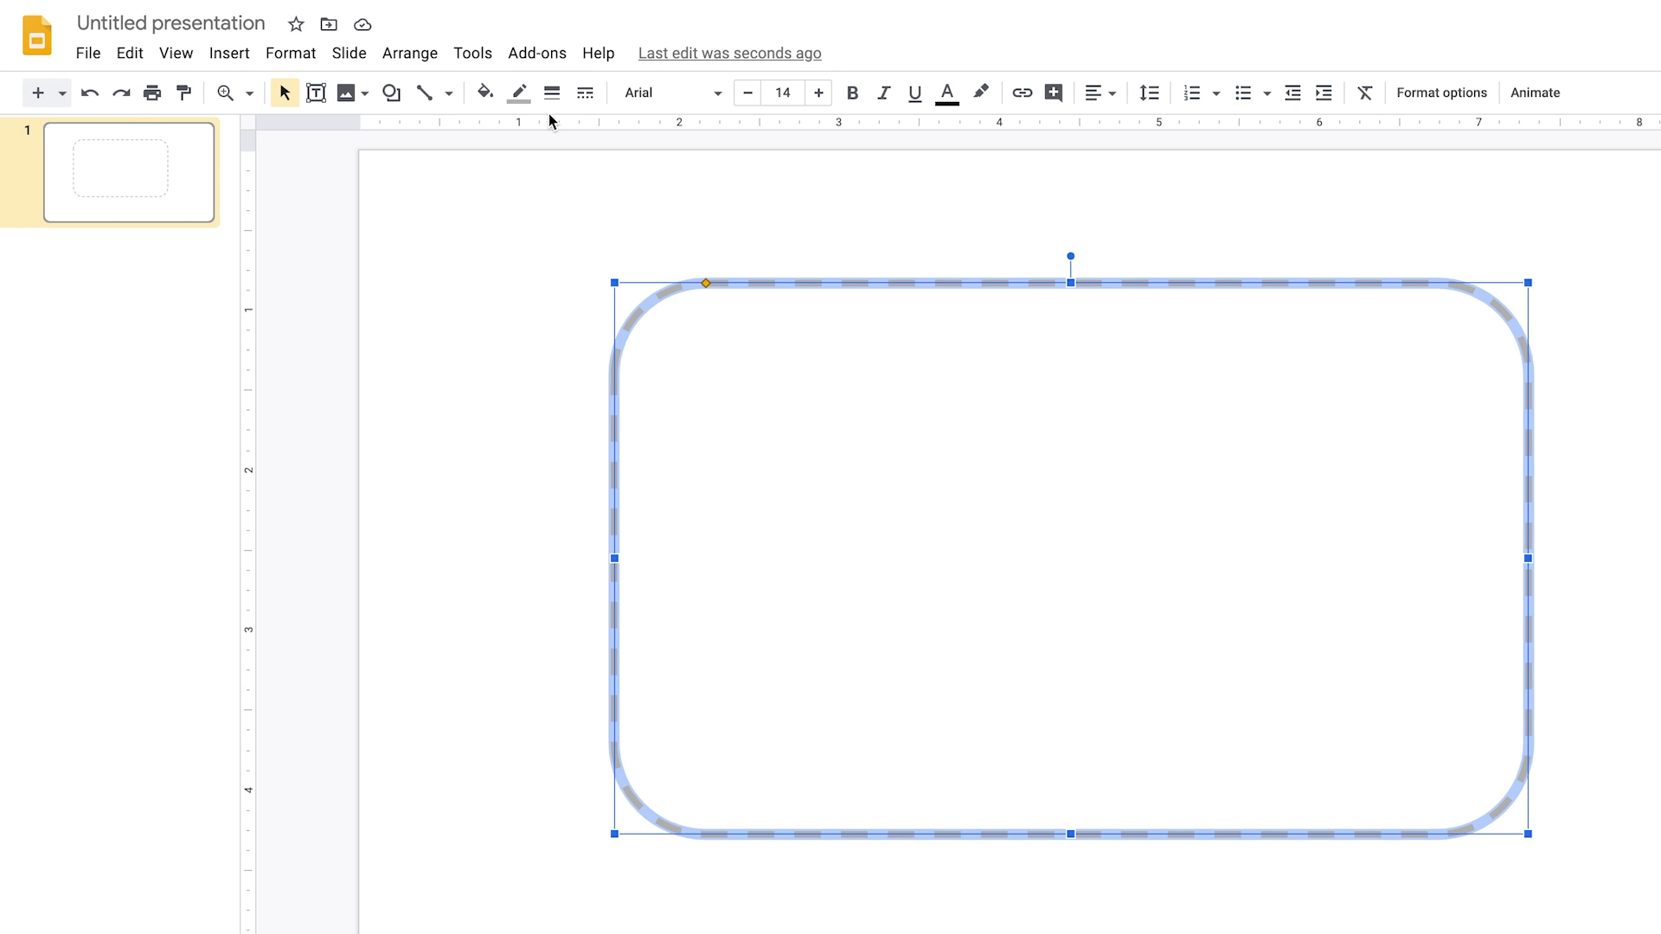
click(552, 93)
click(593, 205)
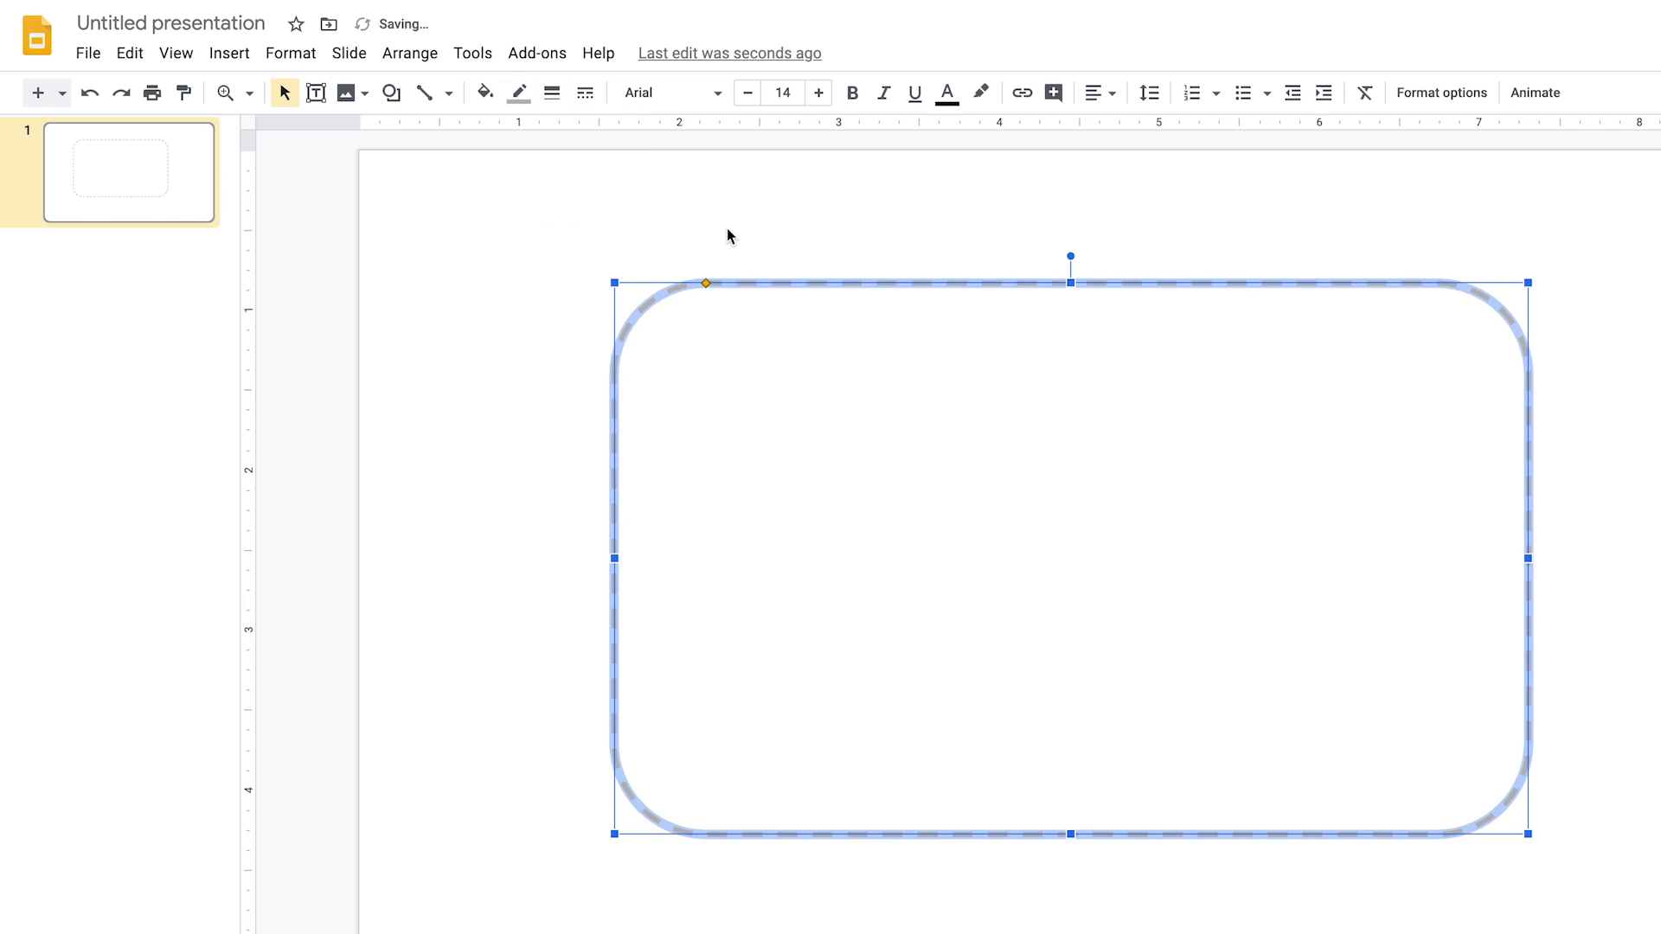
click(723, 234)
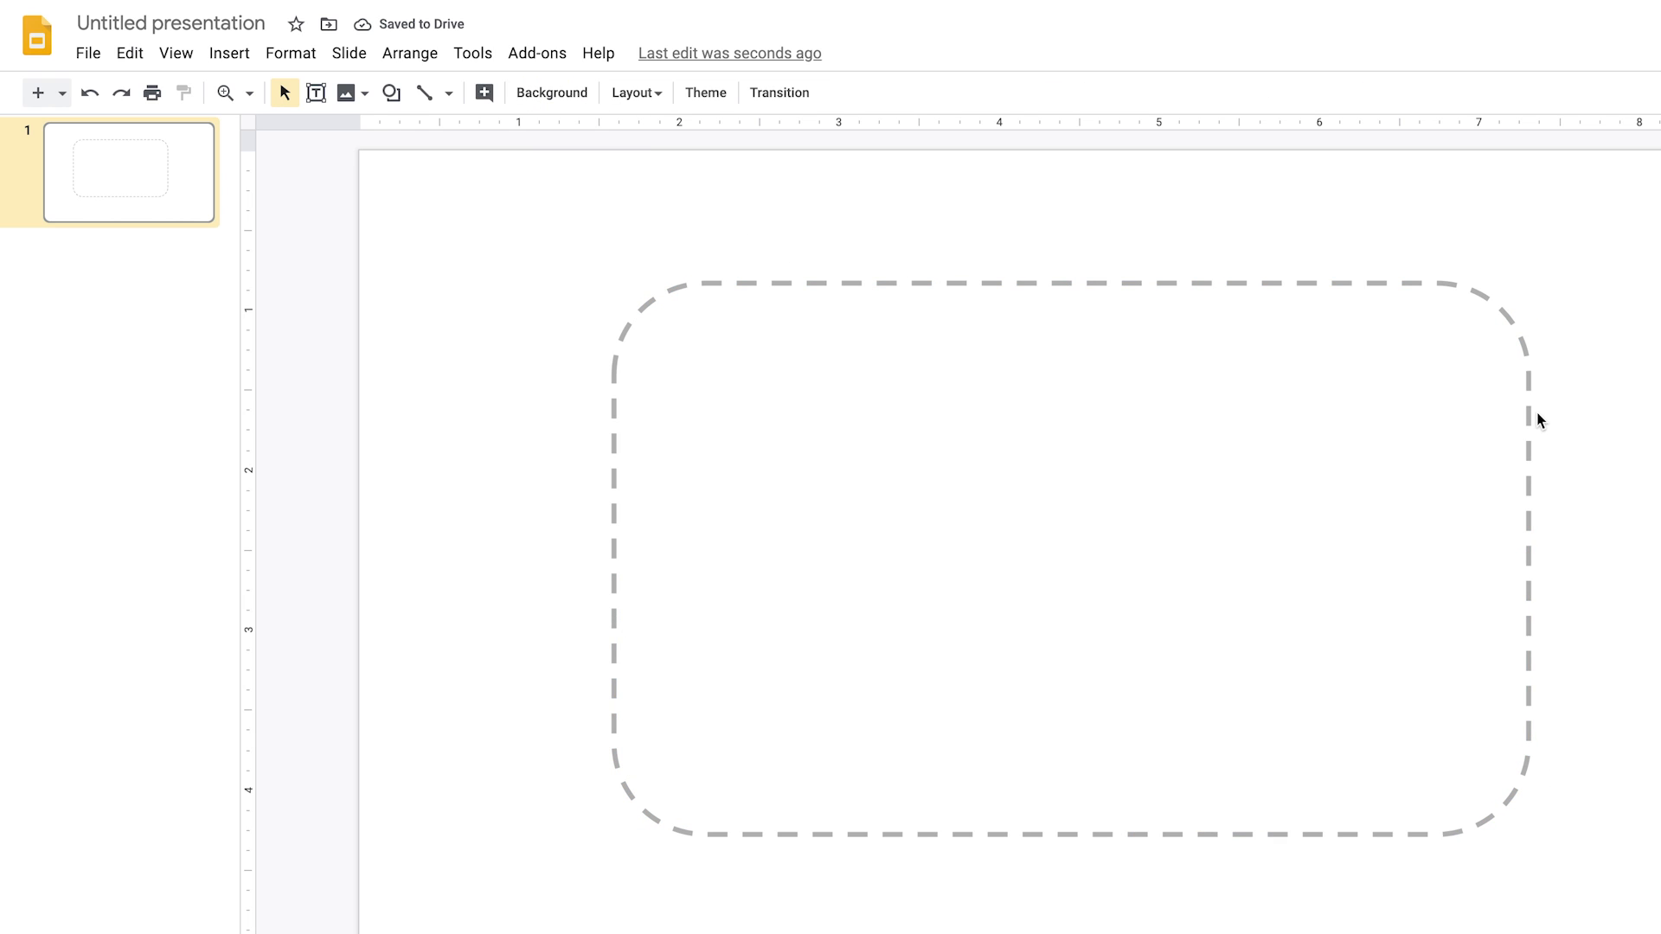
Fill the rounded rectangle with a solid medium-dark blue.
click(1245, 422)
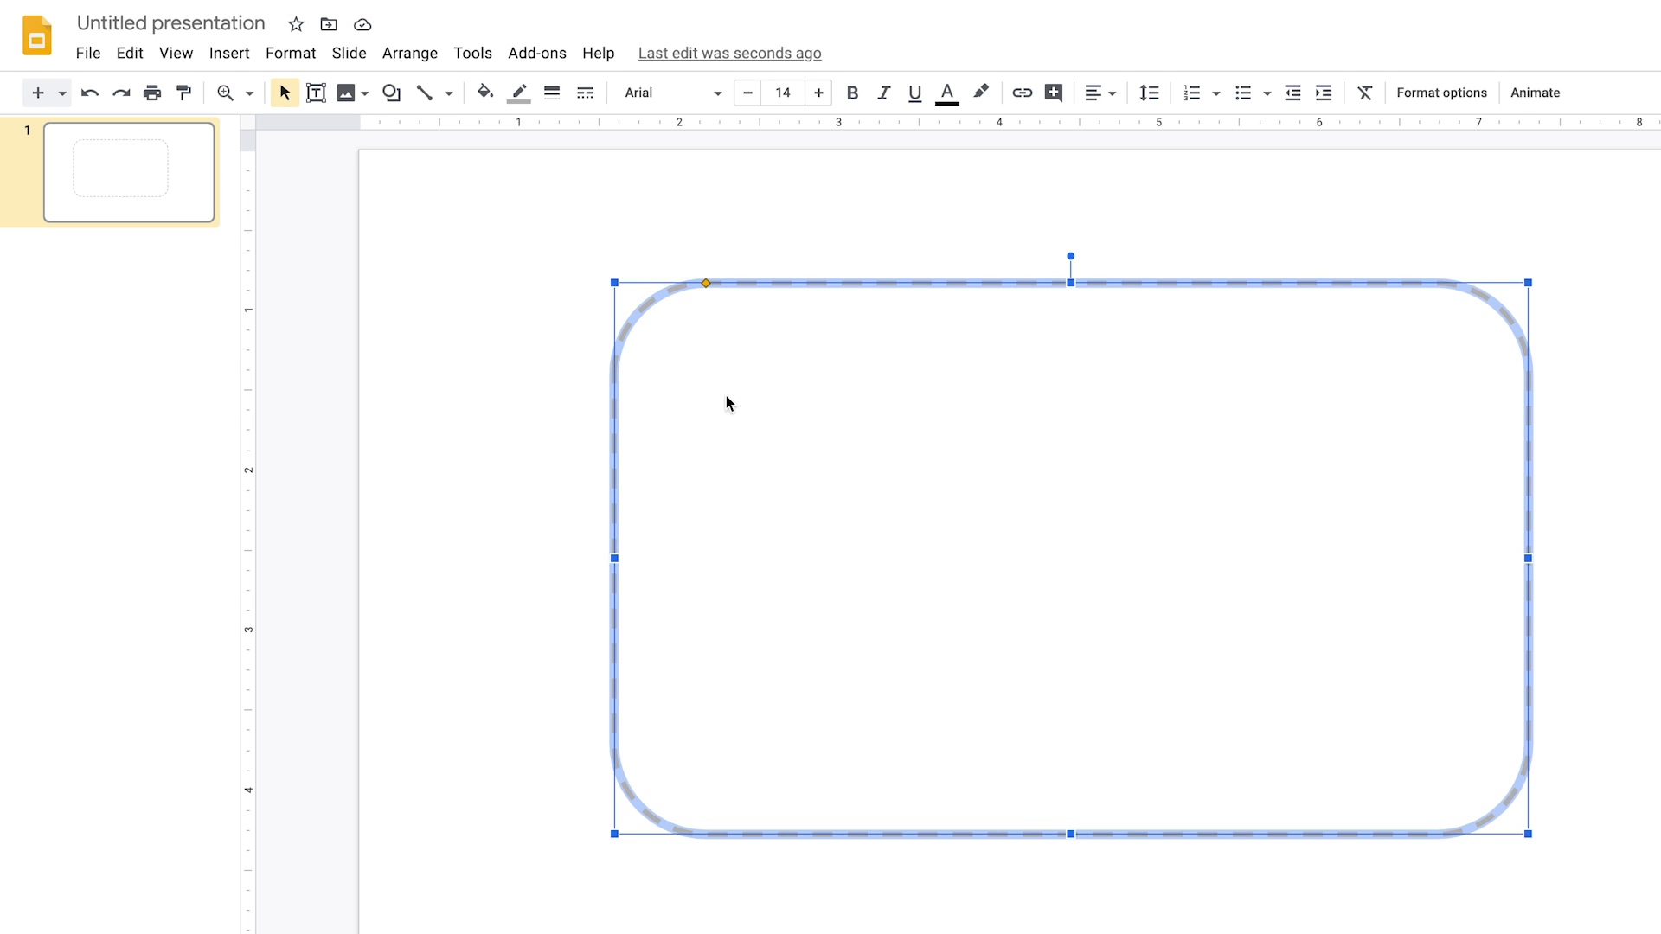
click(484, 93)
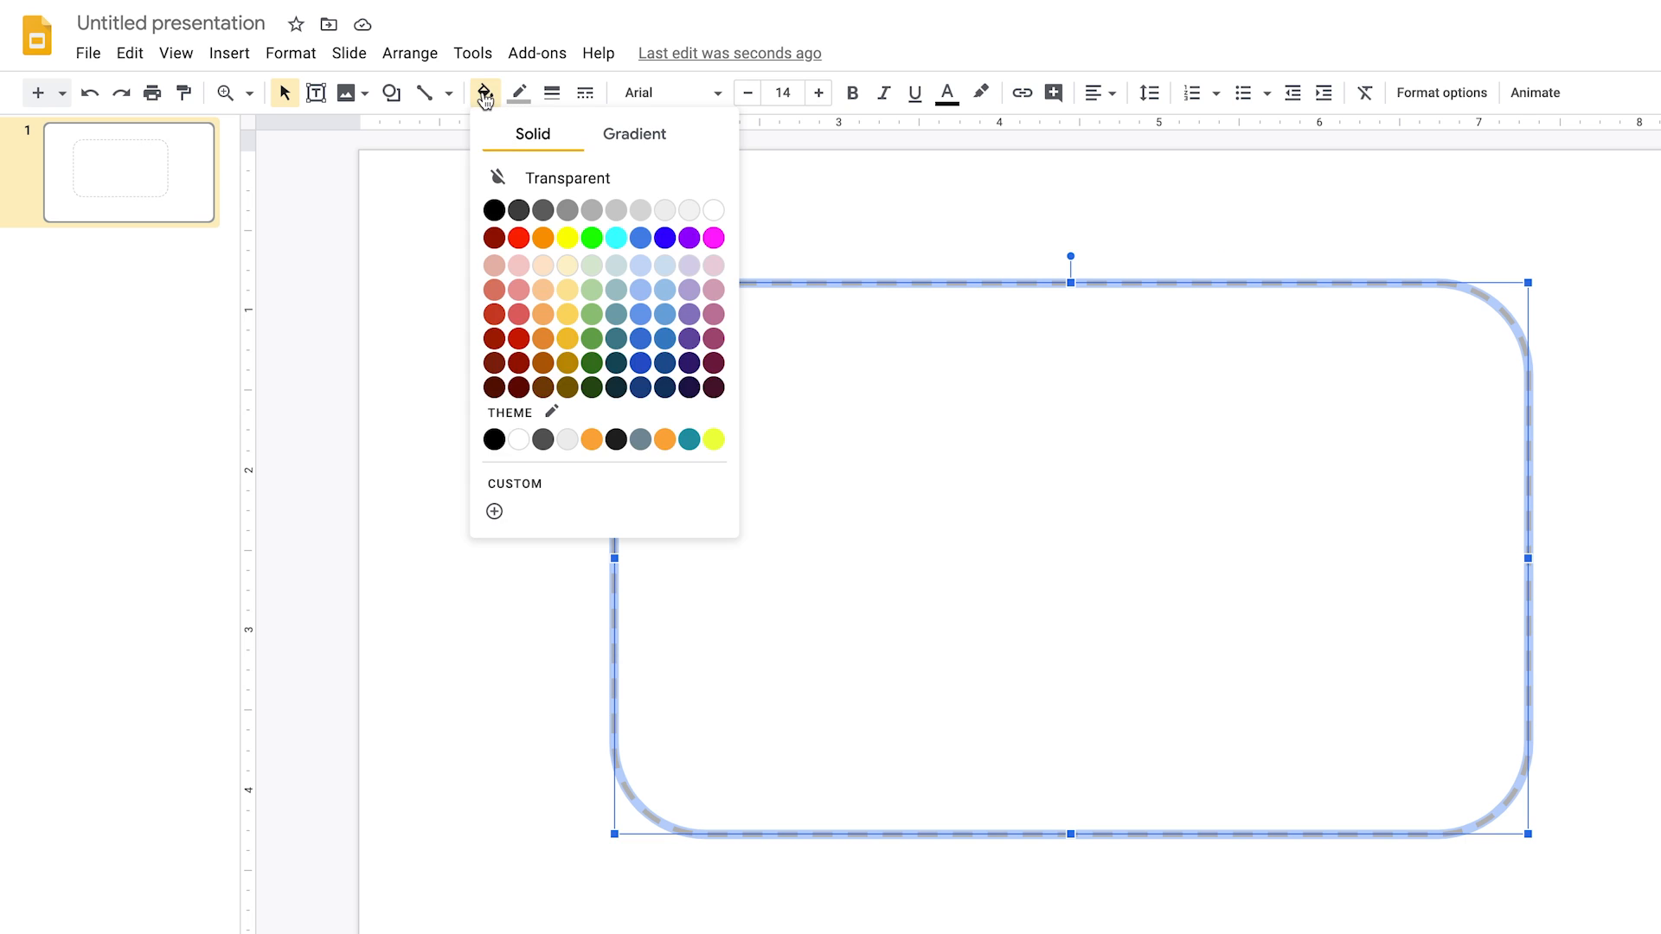
click(641, 340)
click(734, 231)
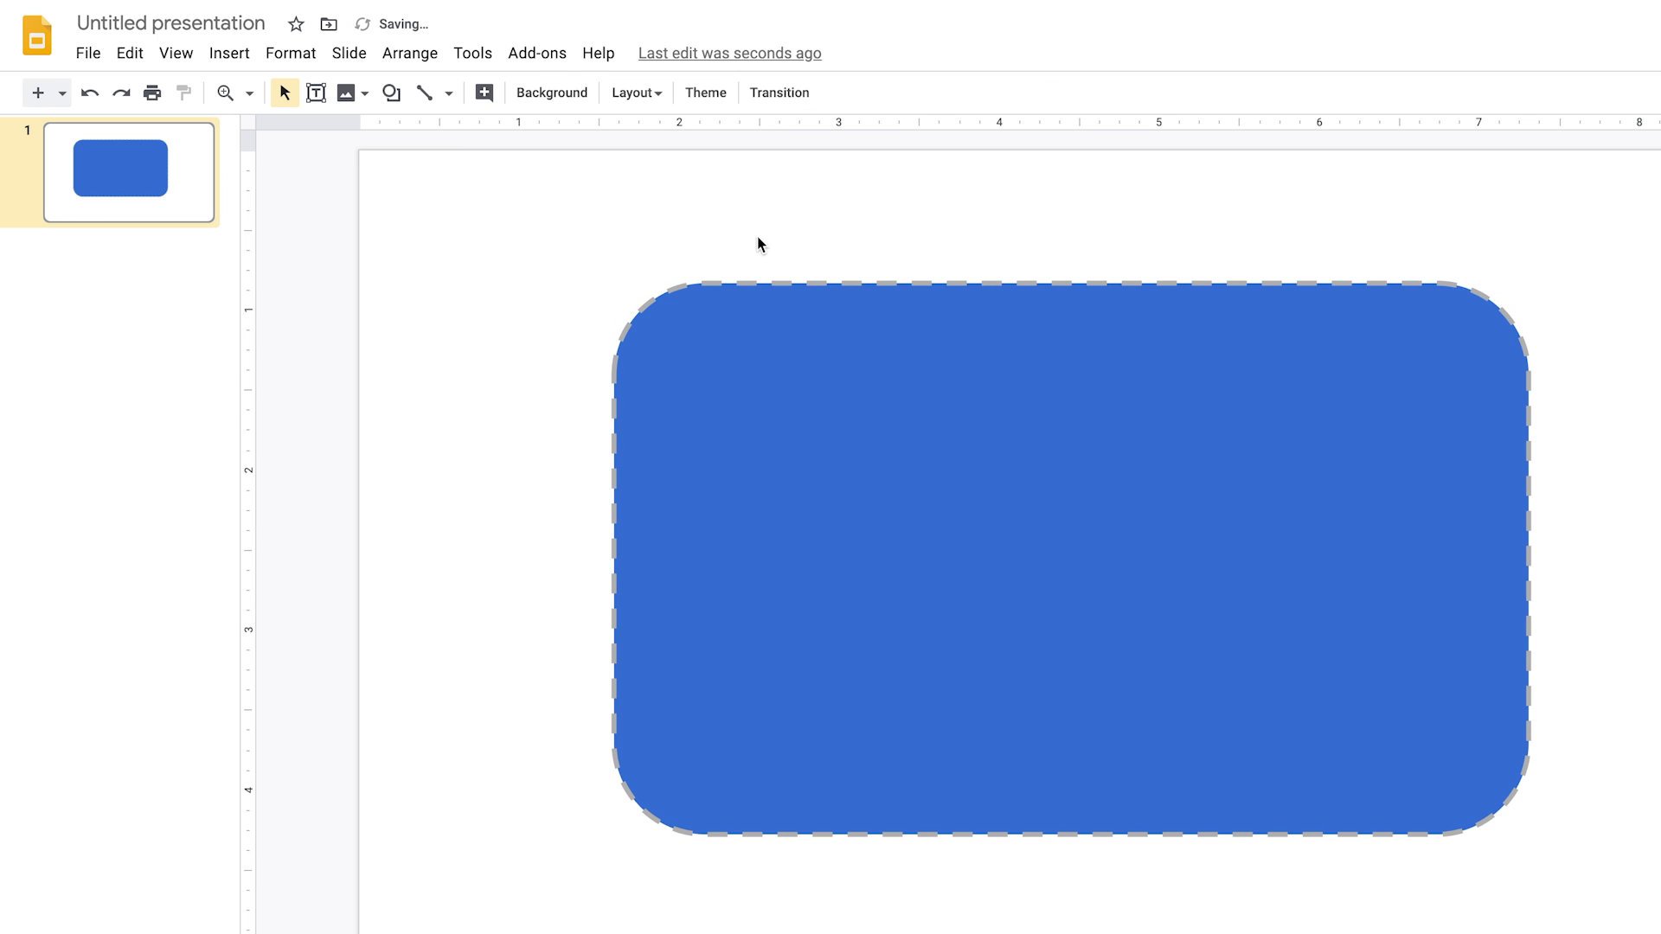
Make the outline of the blue rounded rectangle transparent.
click(952, 550)
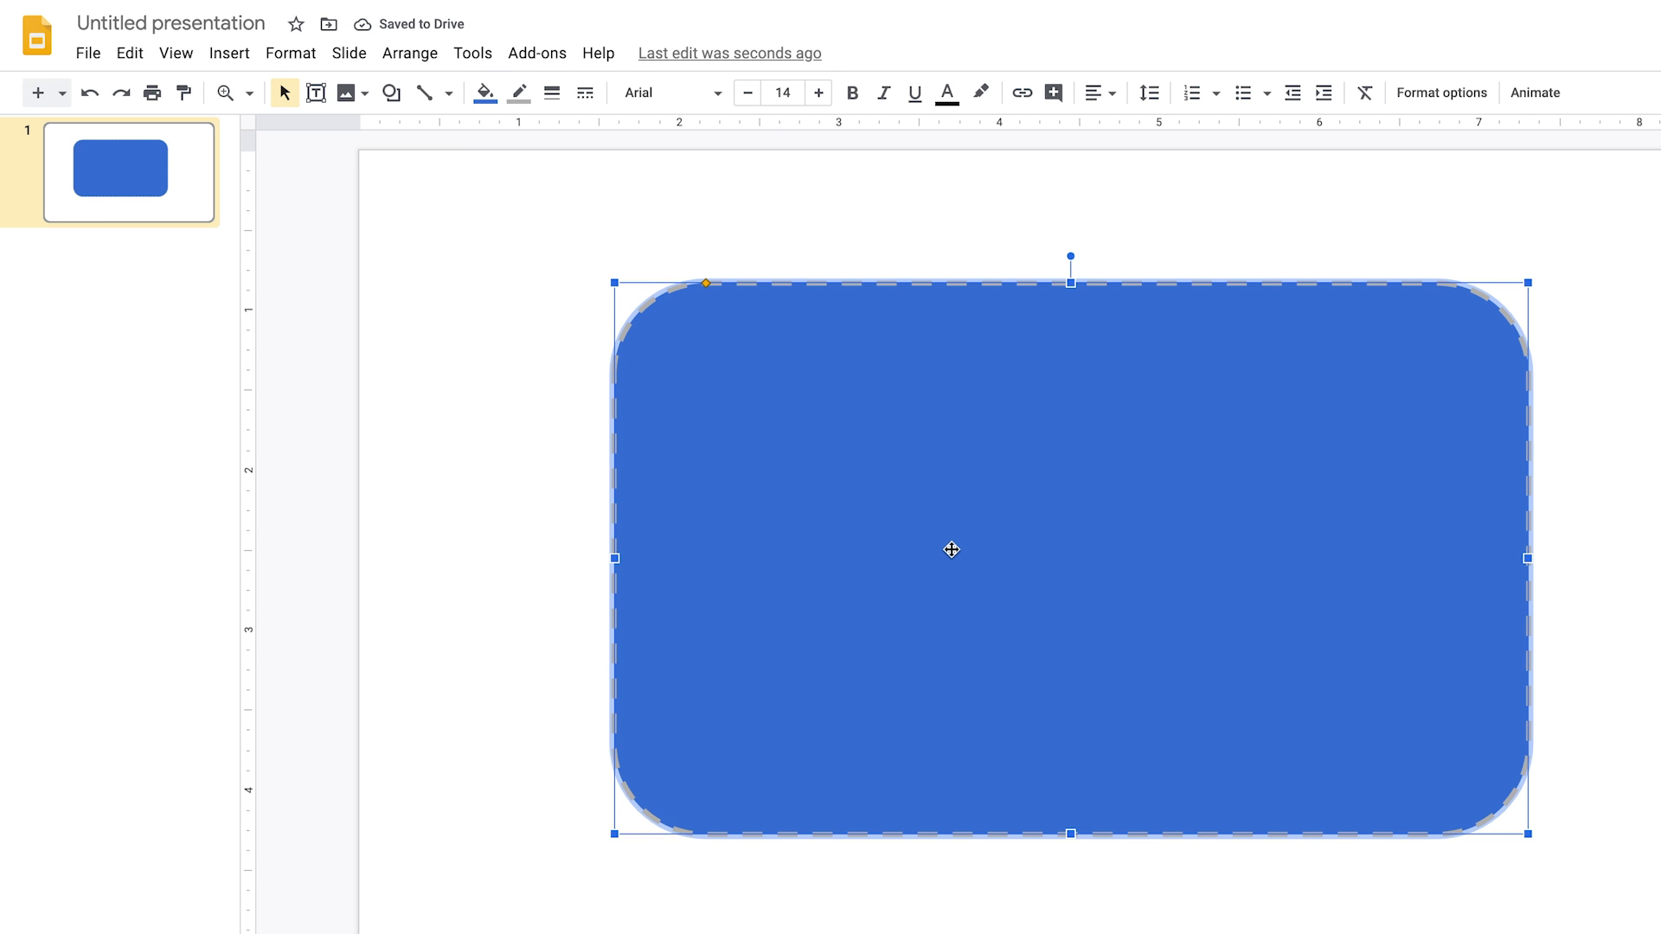
click(517, 95)
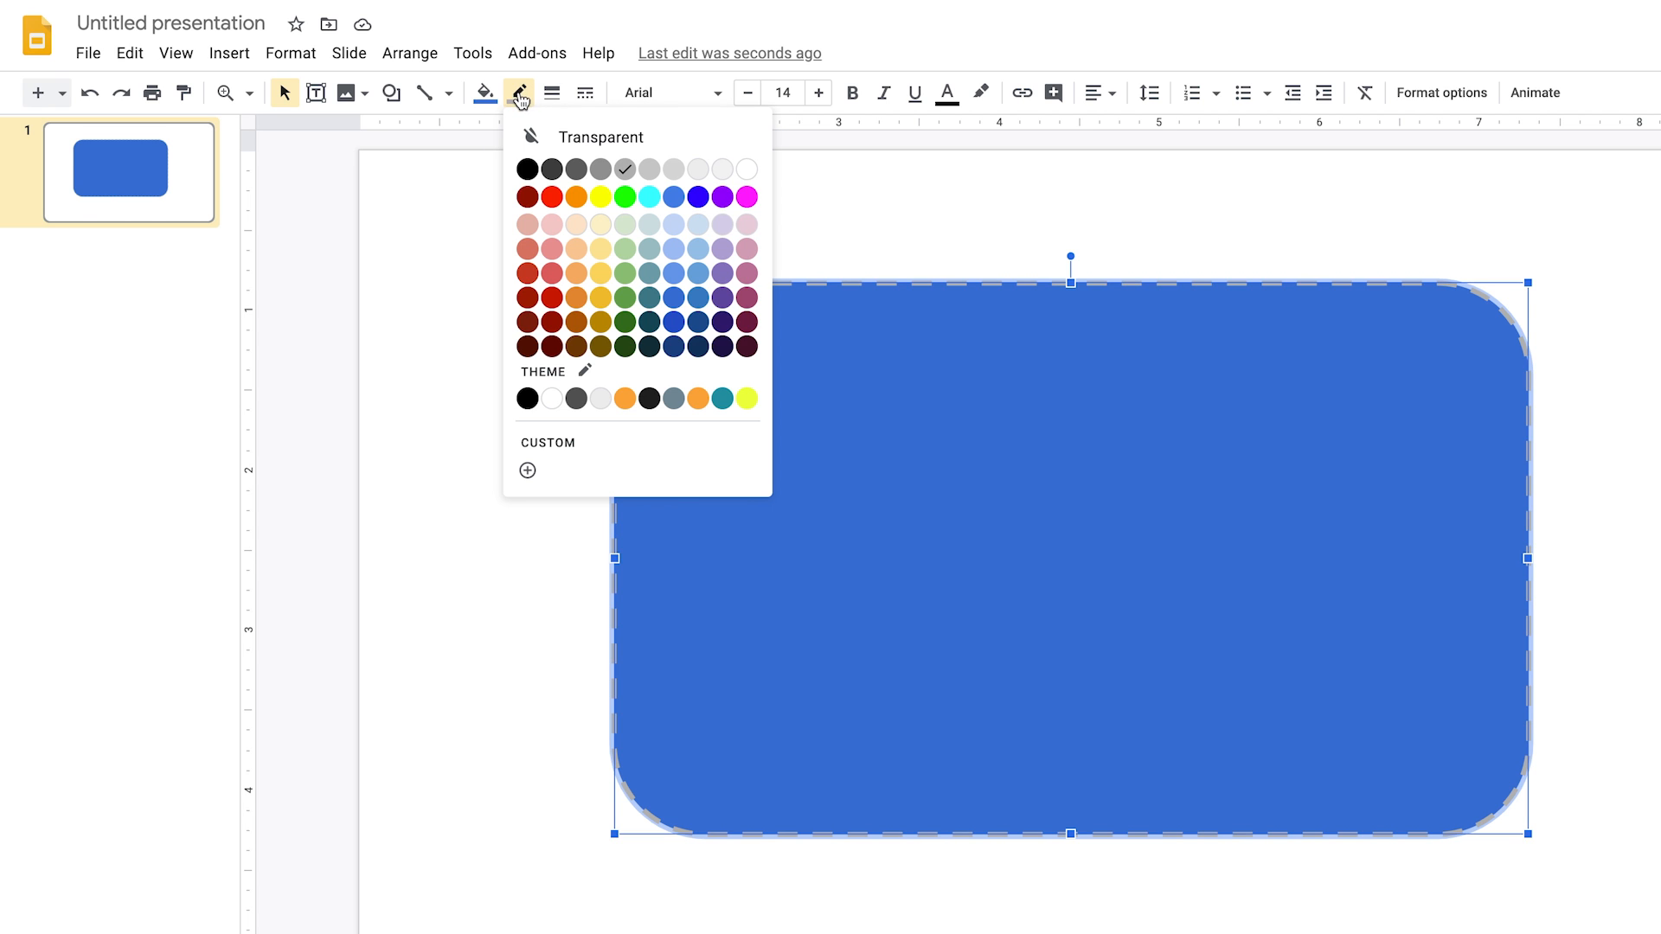
click(586, 137)
click(804, 209)
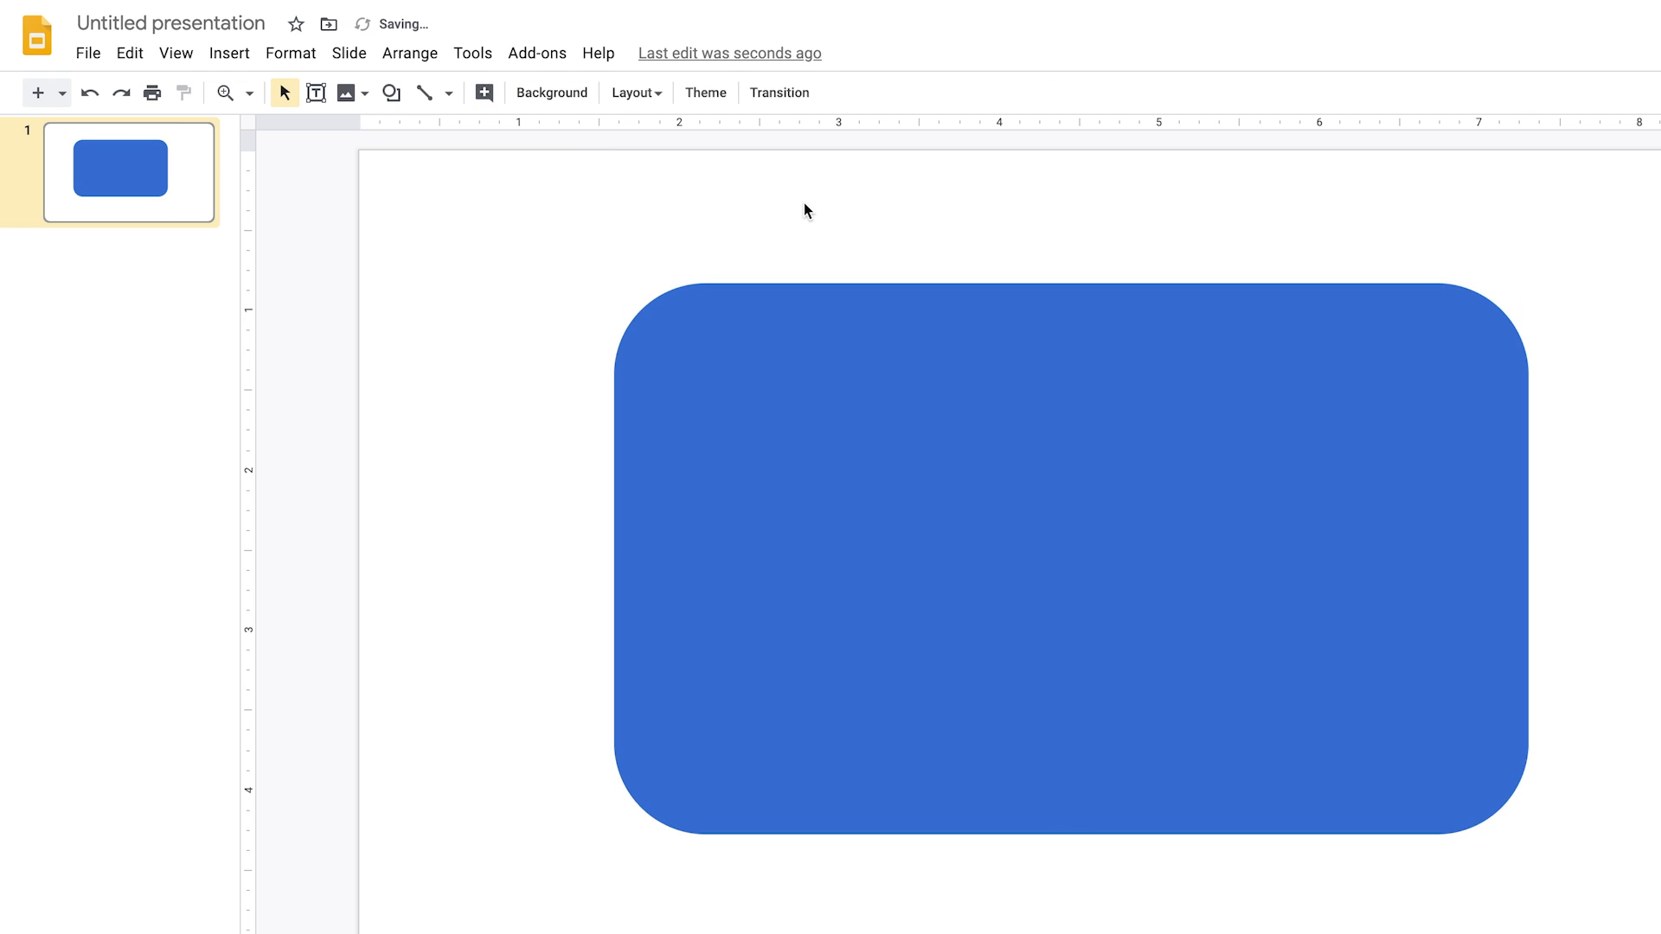
Try the maximum corner rounding on the blue rectangle and bring the corners back to a moderate radius.
click(816, 435)
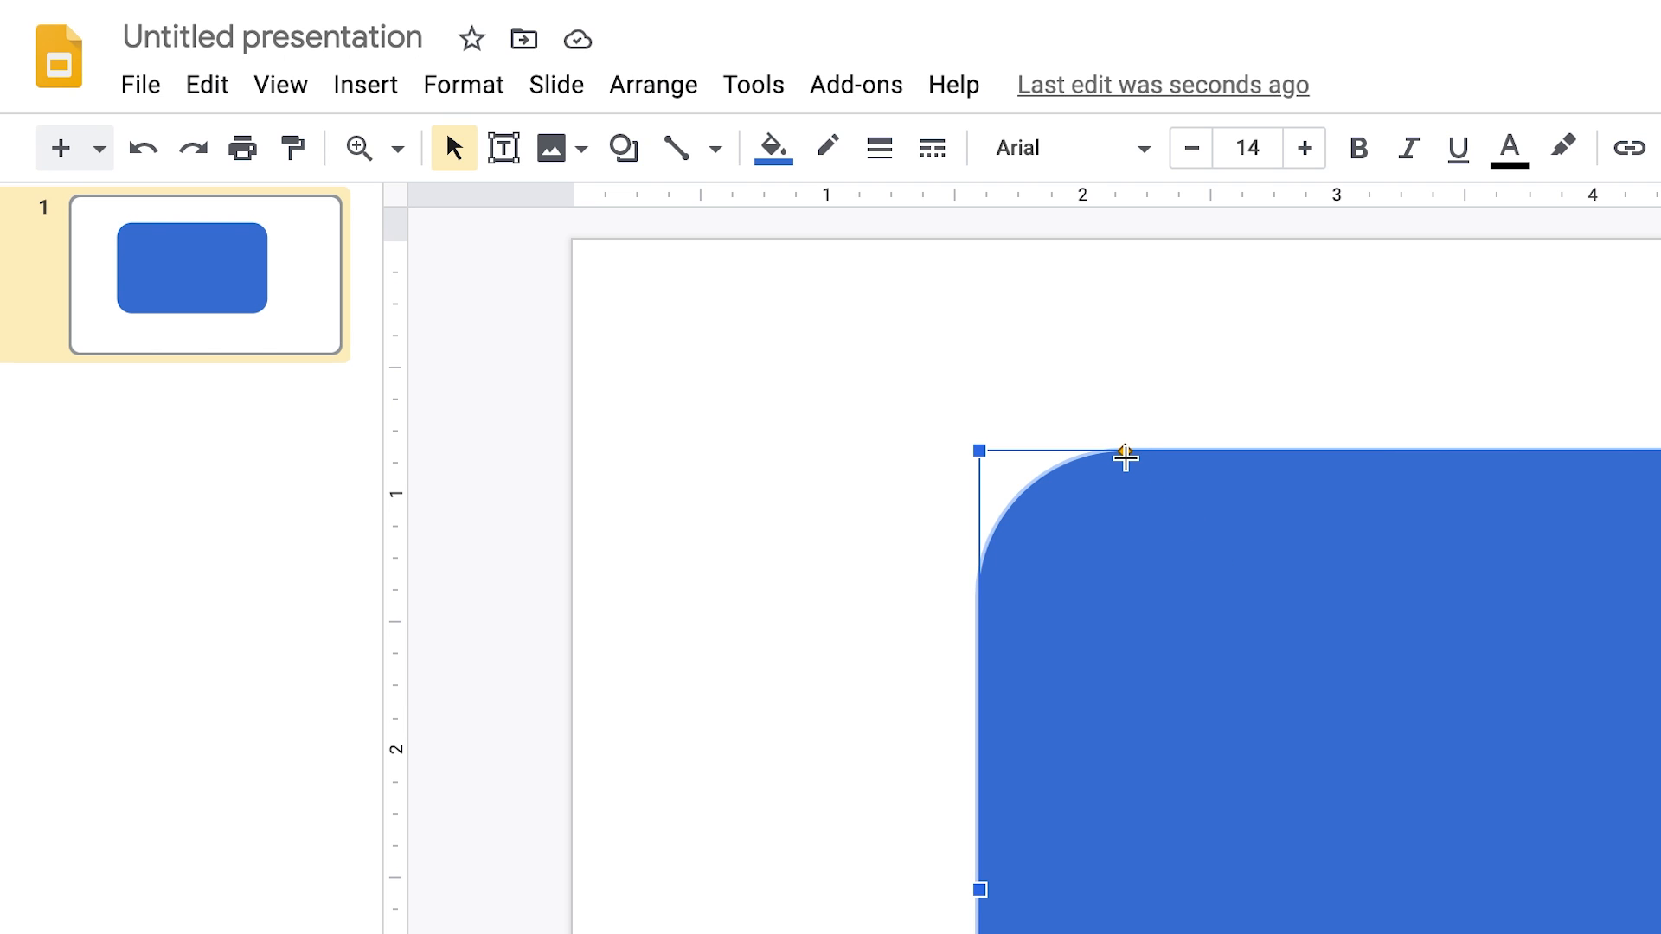
drag(1124, 455, 1549, 475)
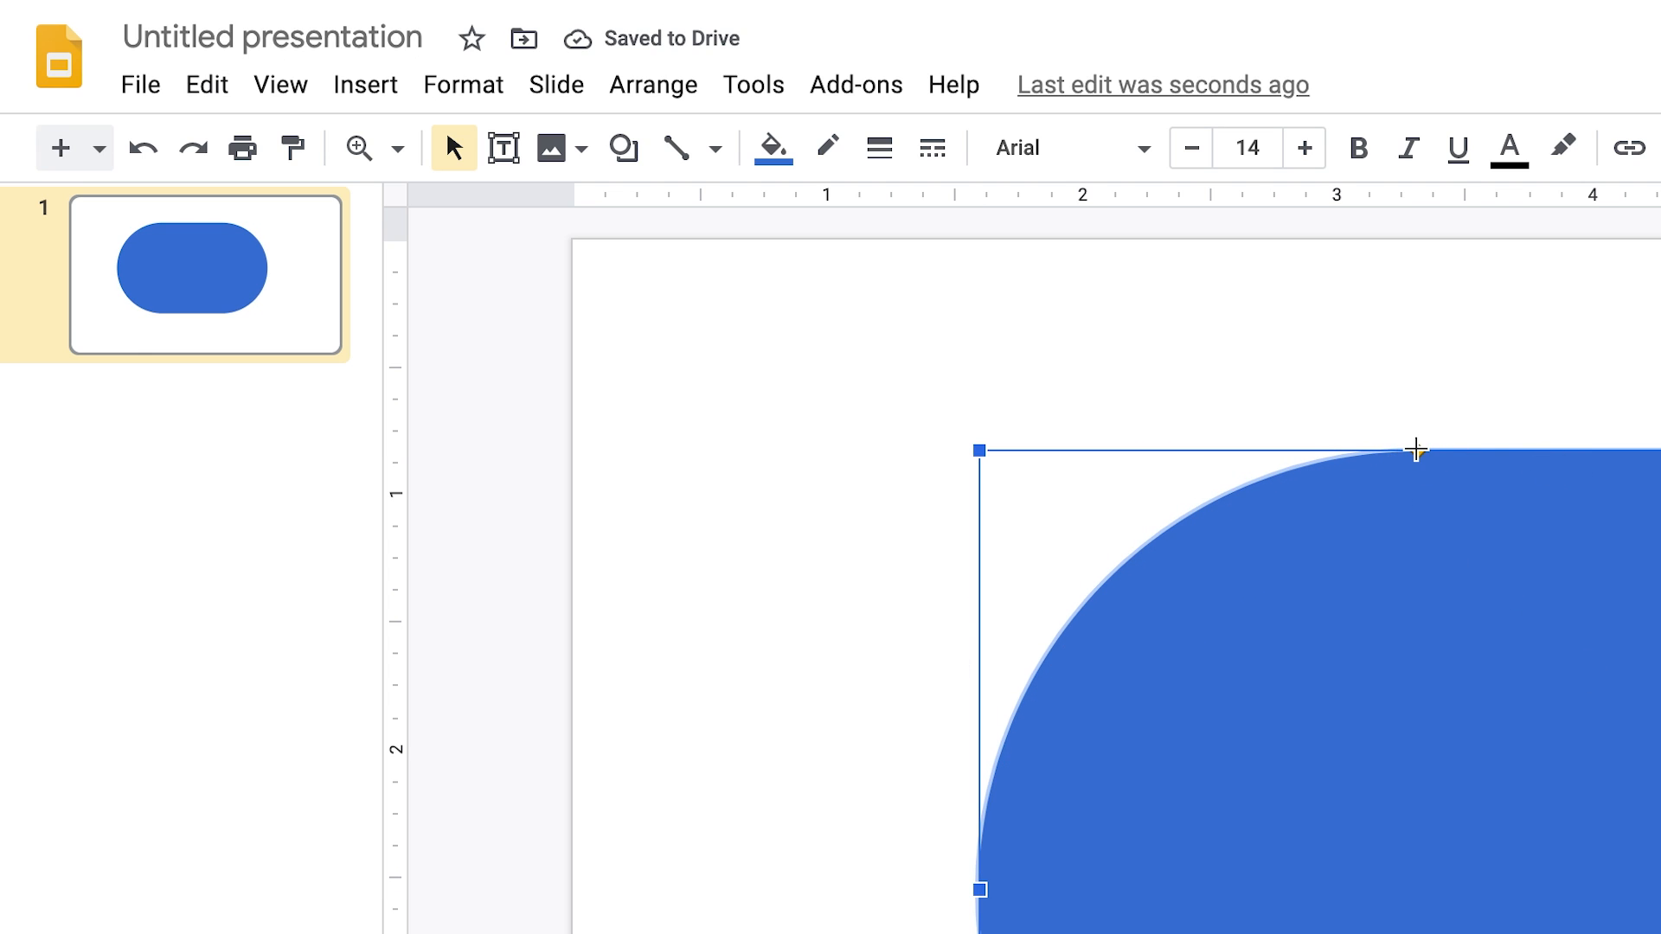
drag(1416, 449, 1132, 459)
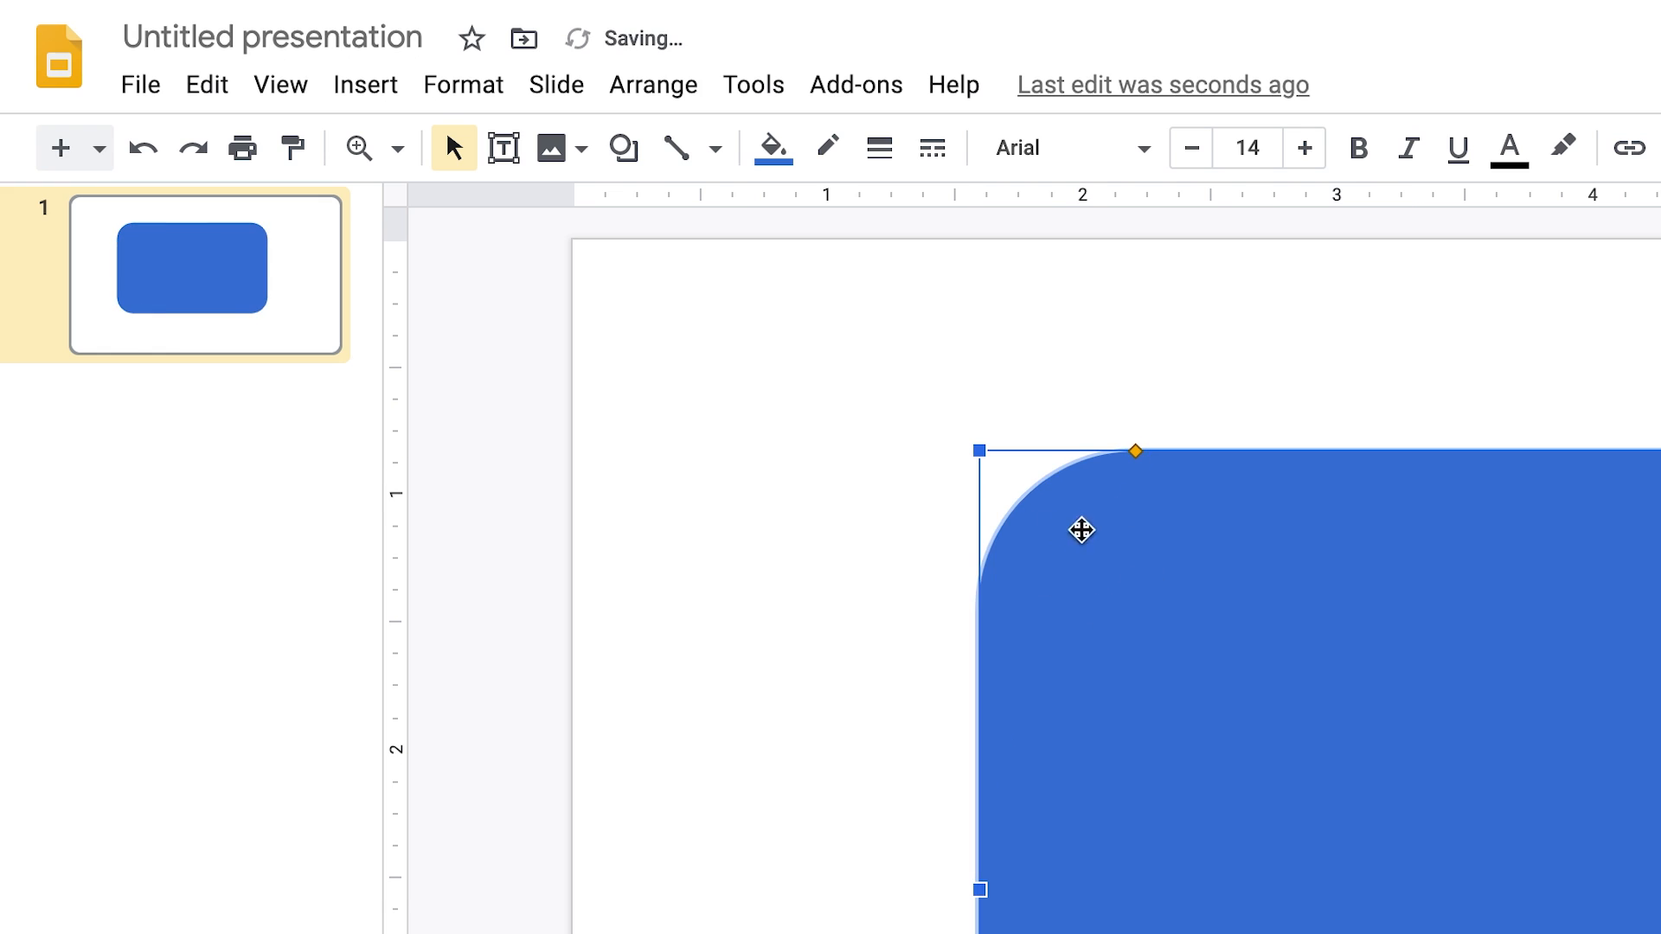
click(1159, 362)
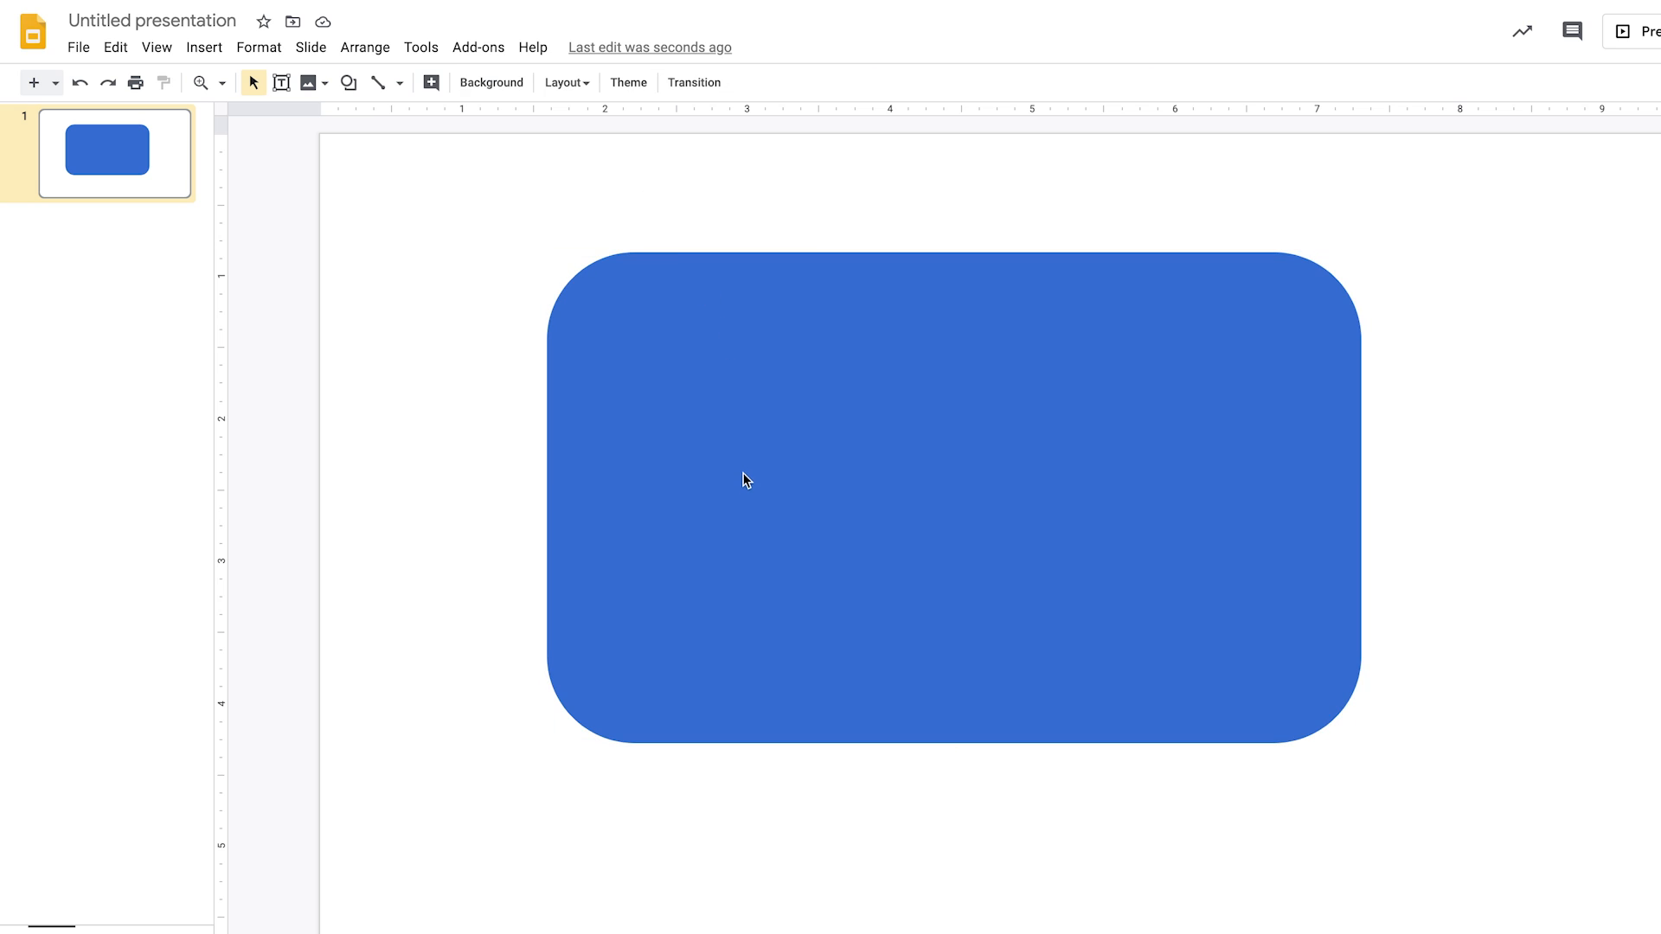
Shrink the blue rounded rectangle proportionally to about 4.4 by 2.7 inches and move it up and slightly left on the slide.
click(766, 484)
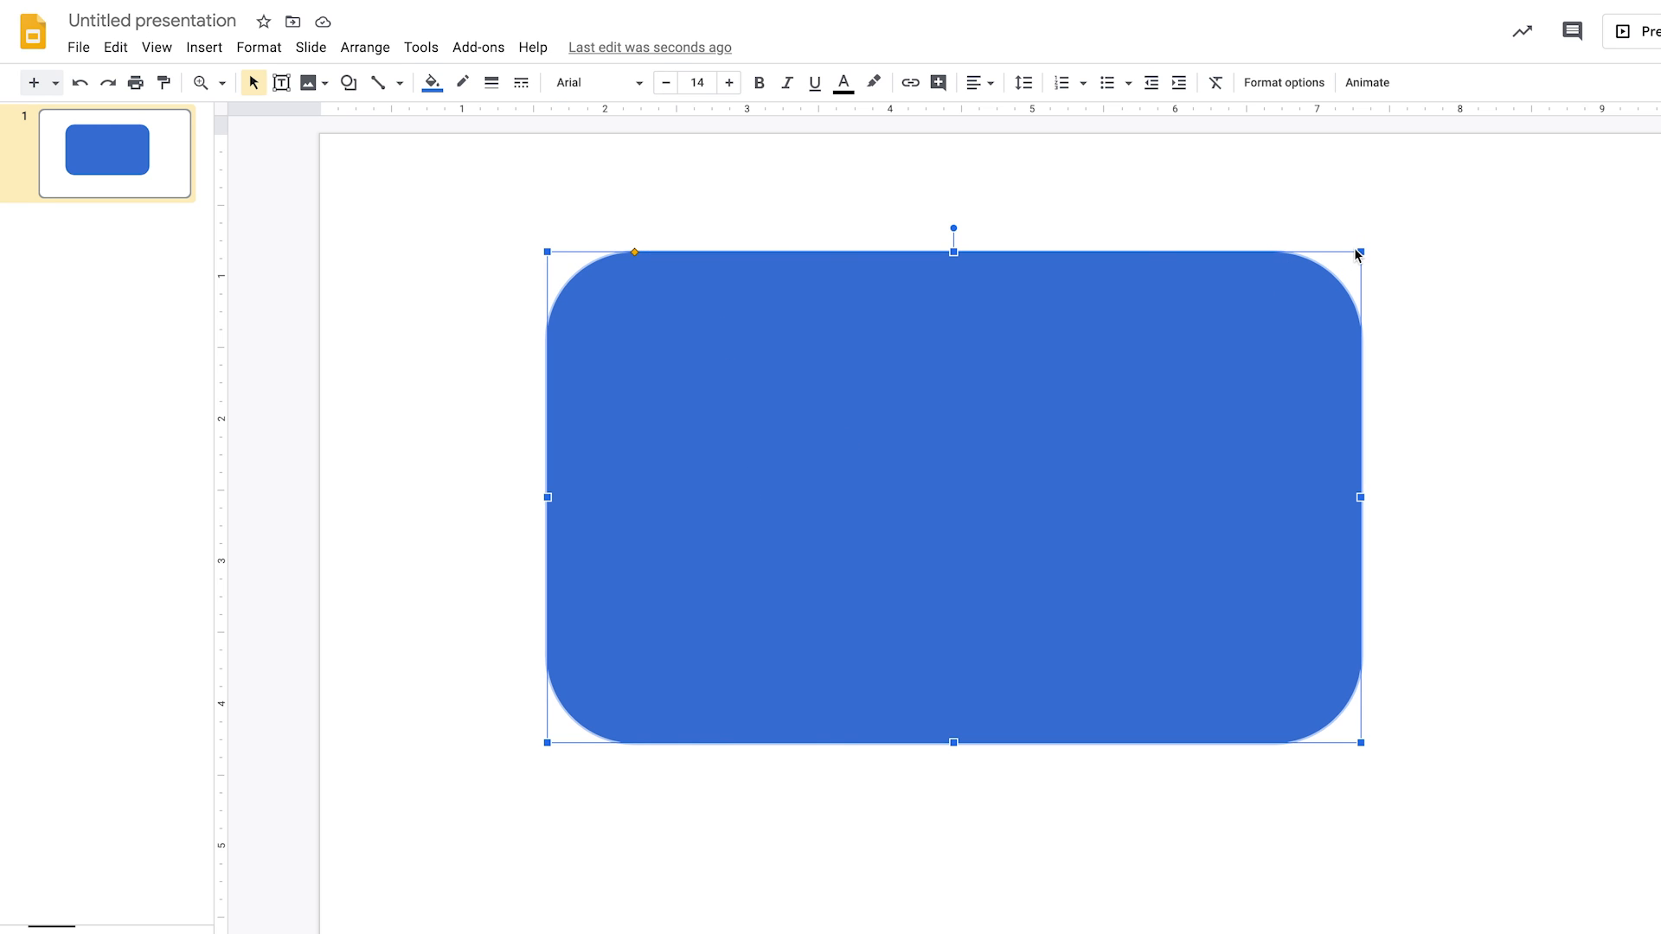
drag(1359, 252, 1064, 365)
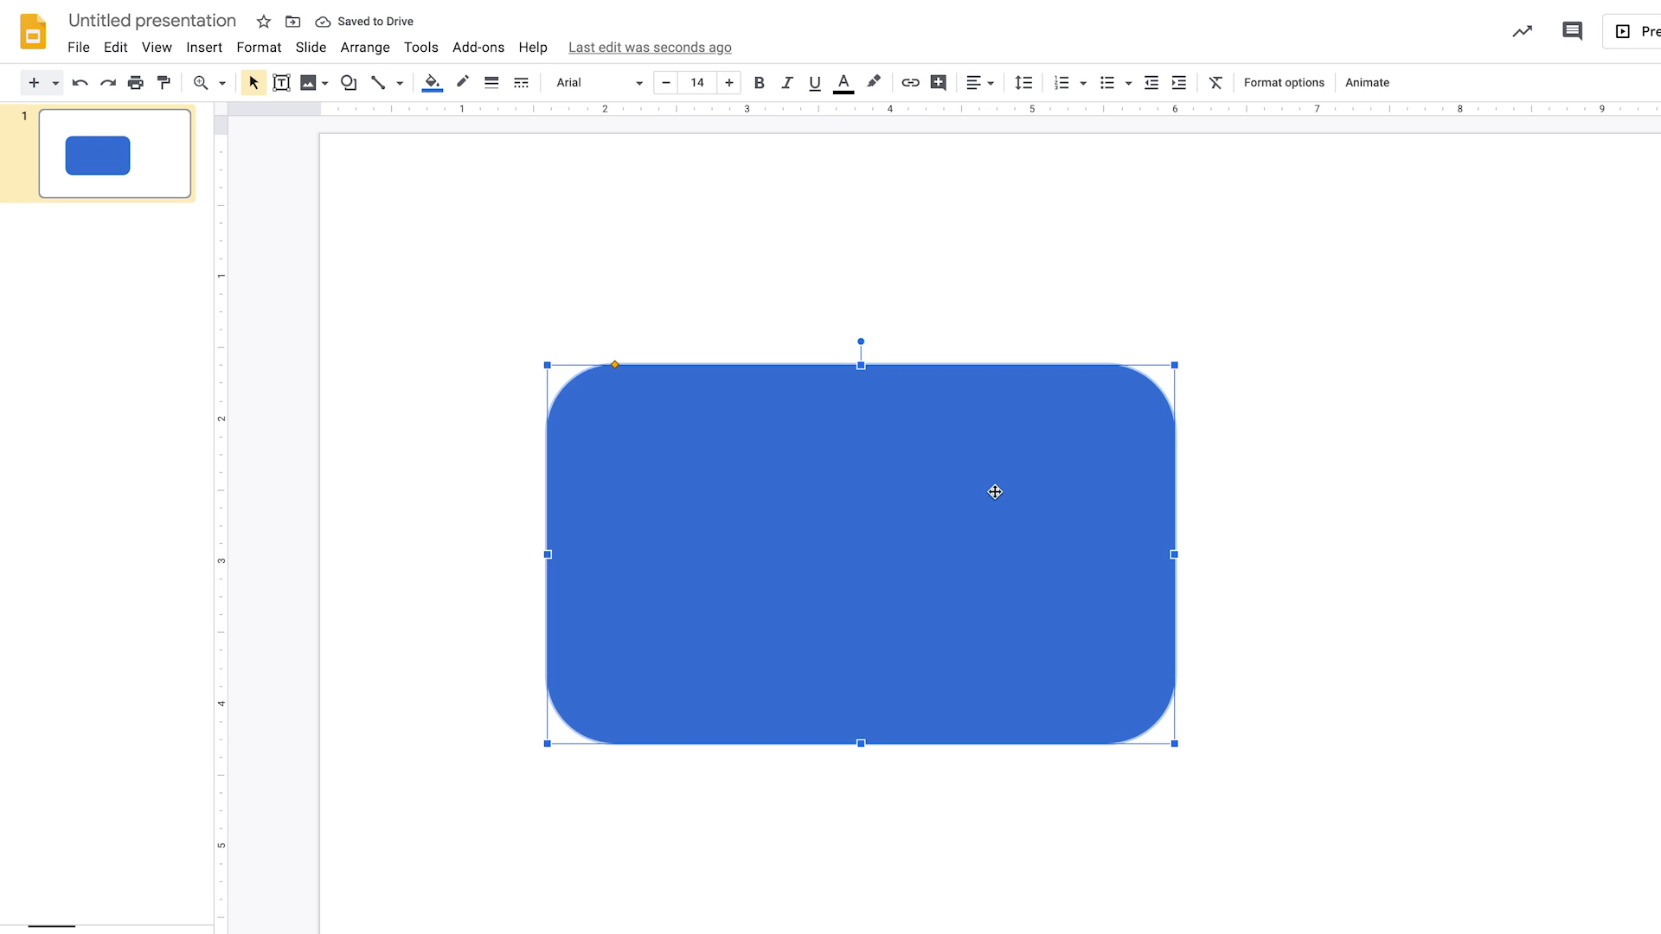
drag(995, 492, 879, 411)
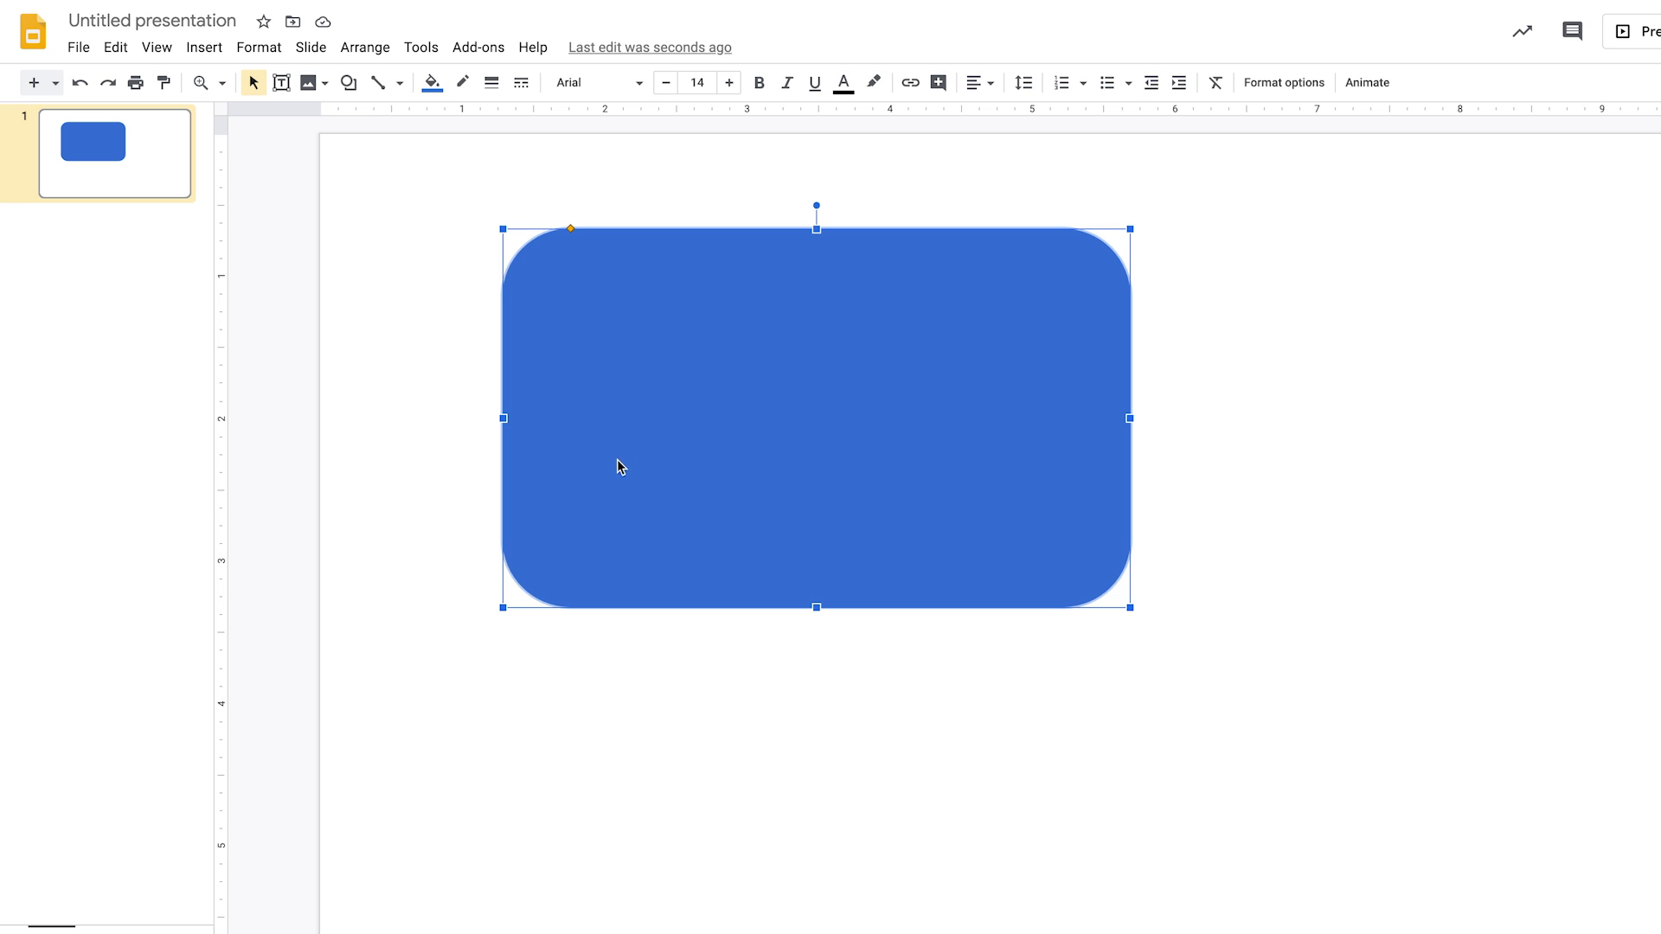
Move the blue rounded rectangle to the centre of the slide and enter the text "test" inside it.
drag(653, 429, 867, 437)
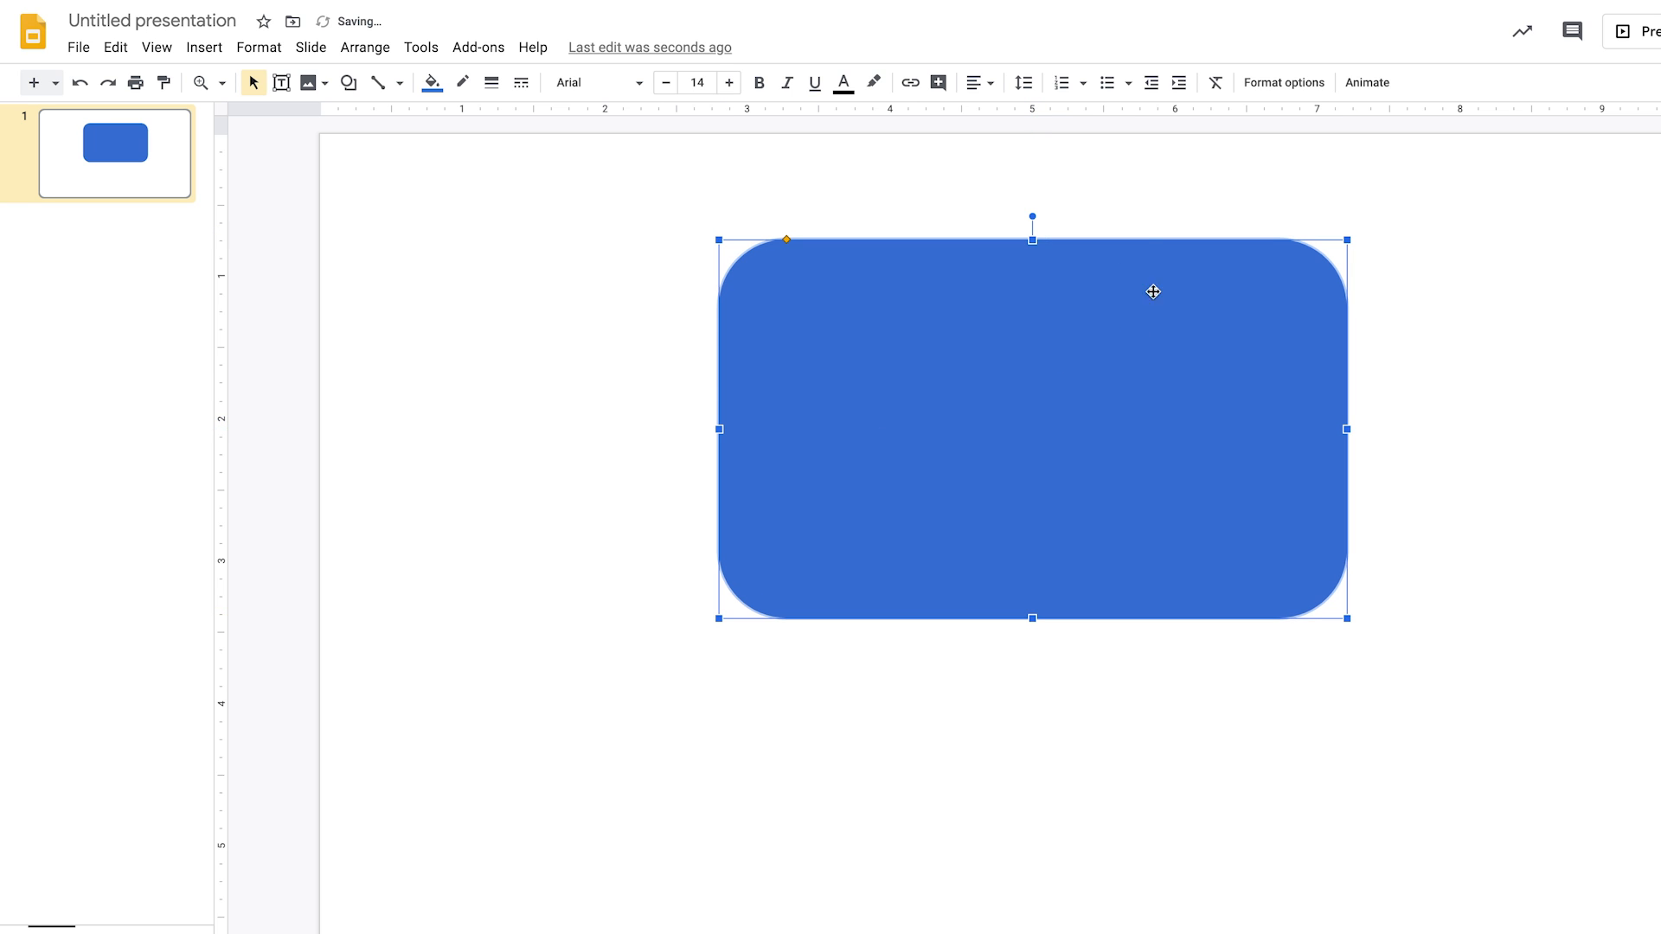
drag(948, 365, 938, 457)
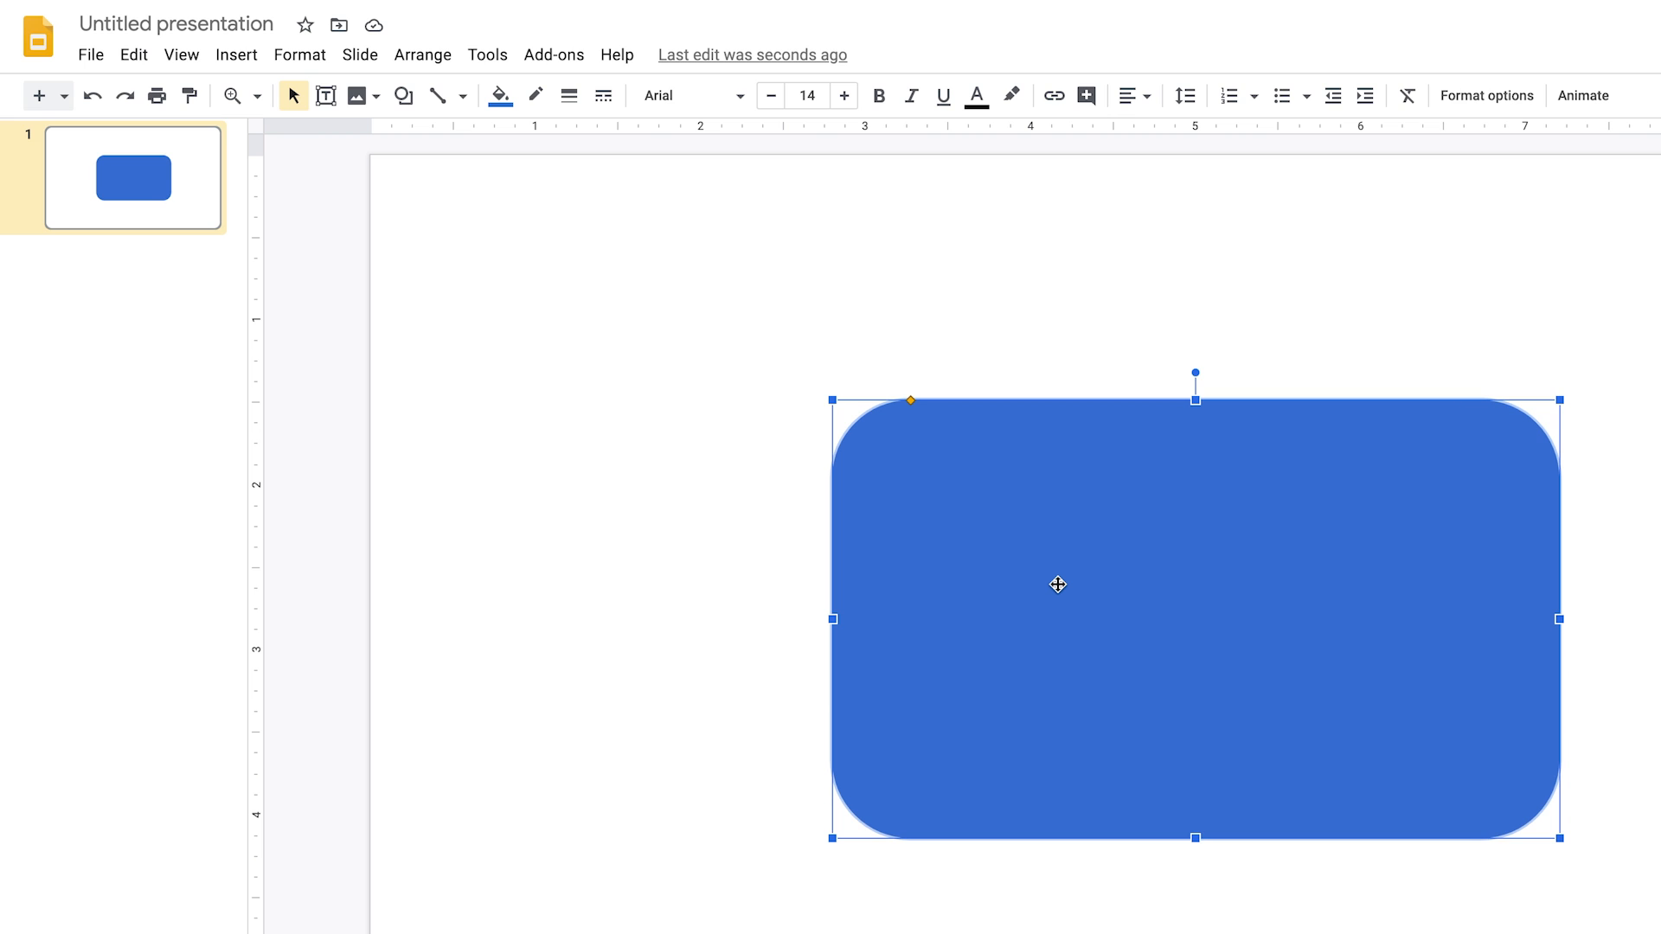
text(test)
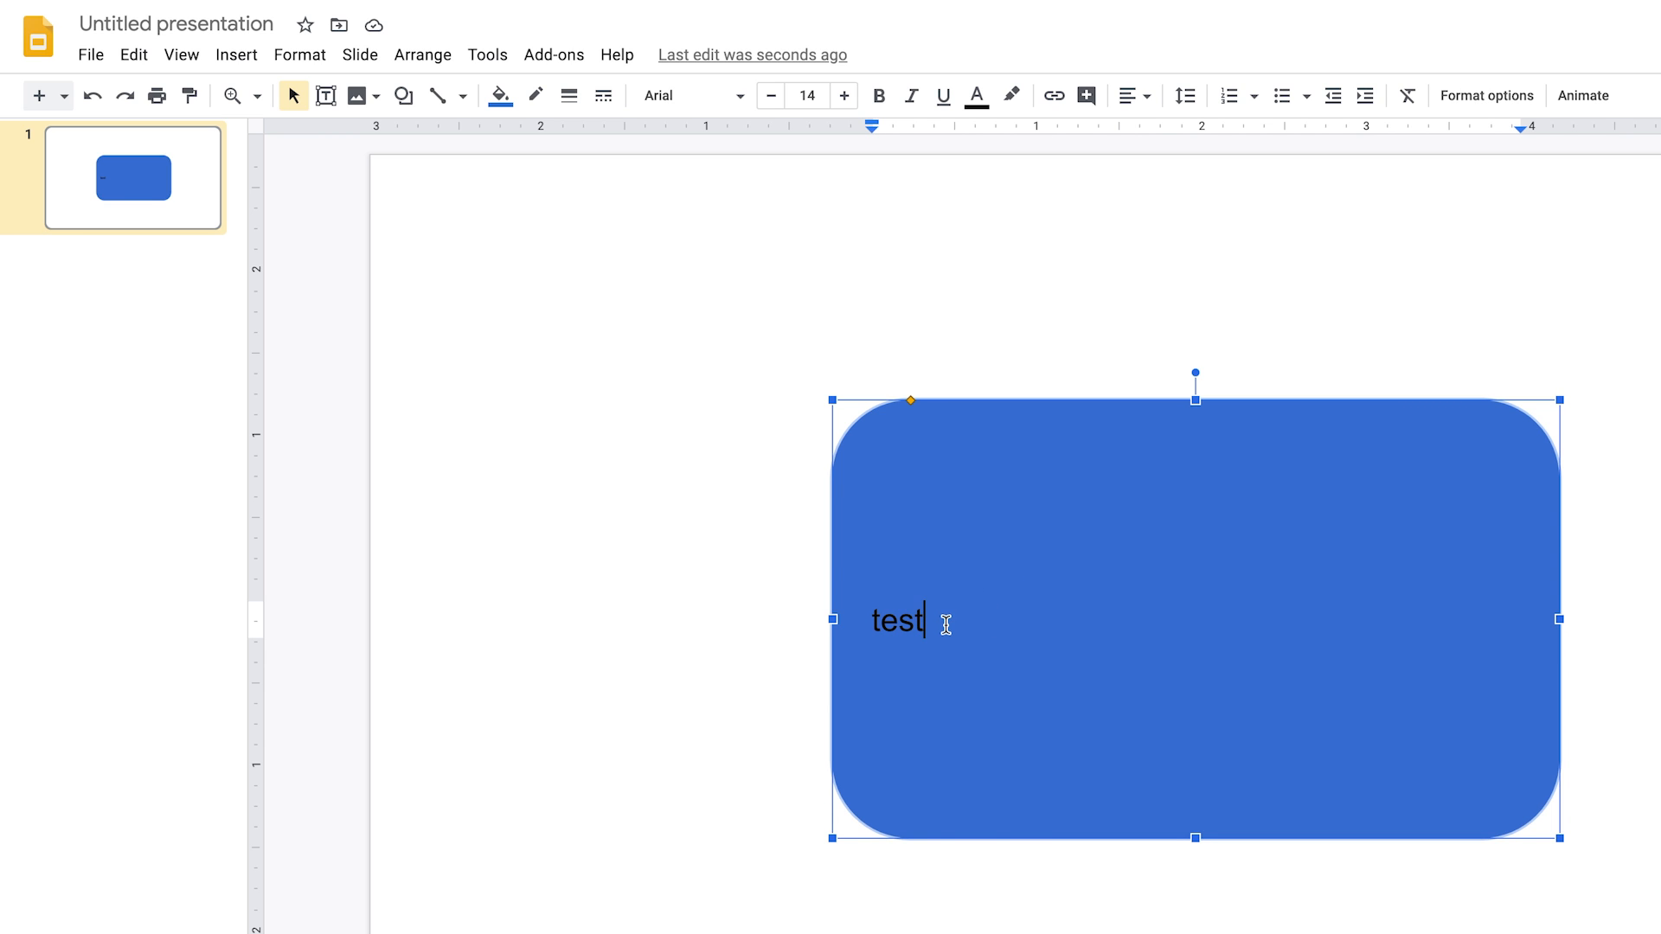
Centre the word "test" horizontally within the rounded rectangle.
drag(945, 619, 853, 627)
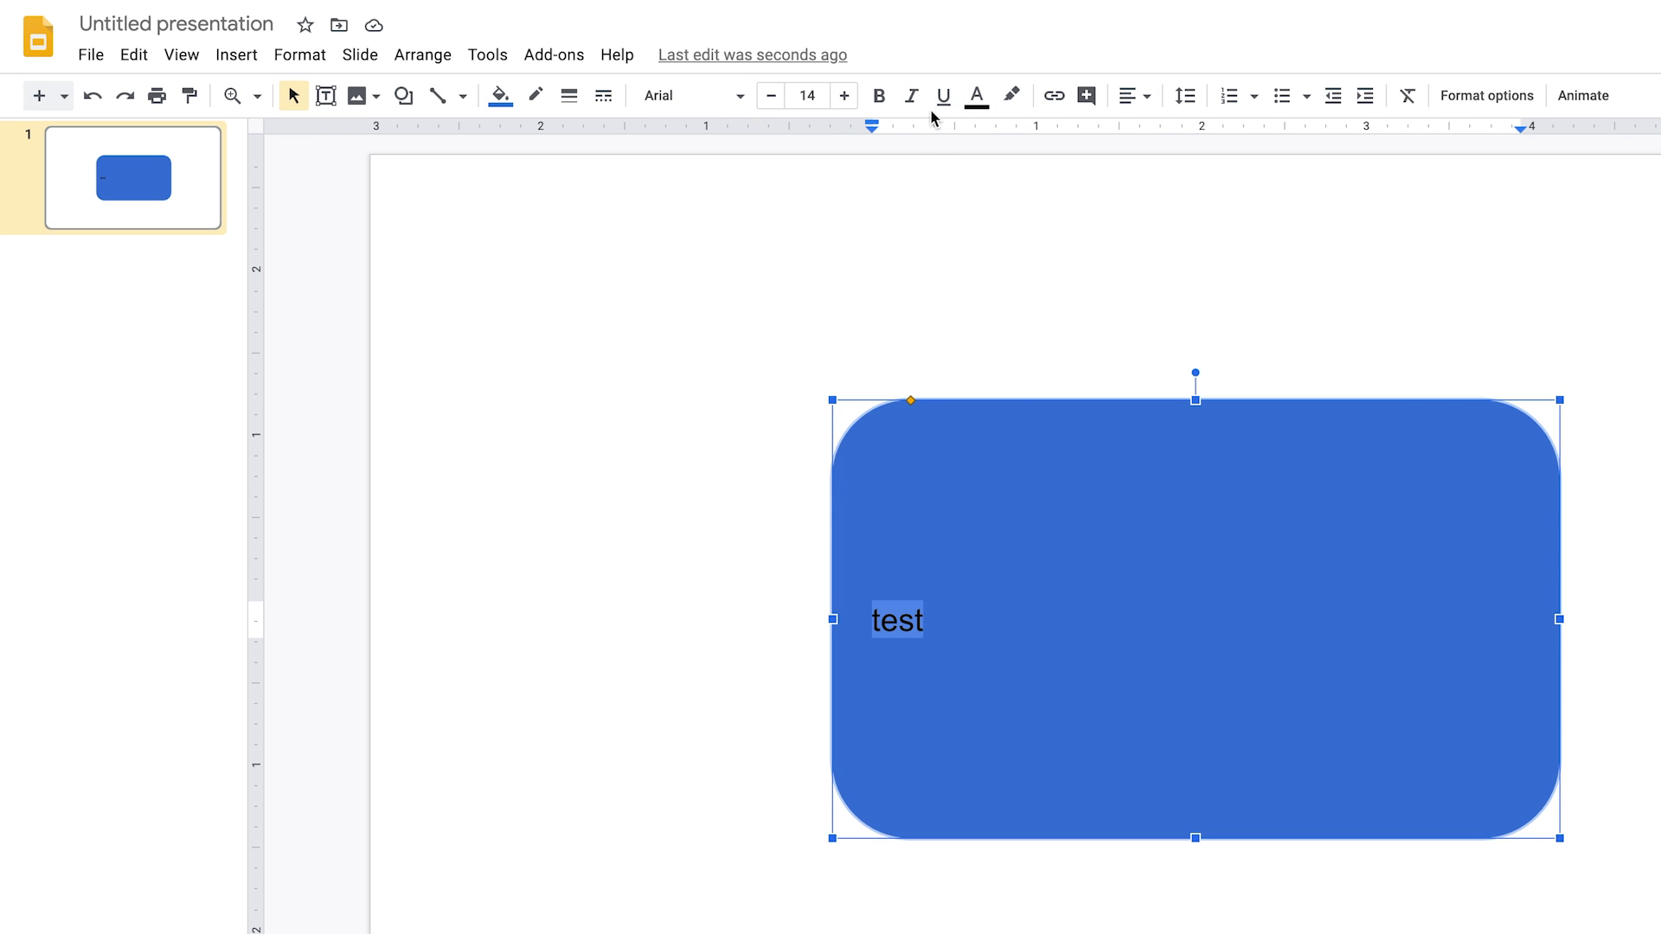
click(1132, 96)
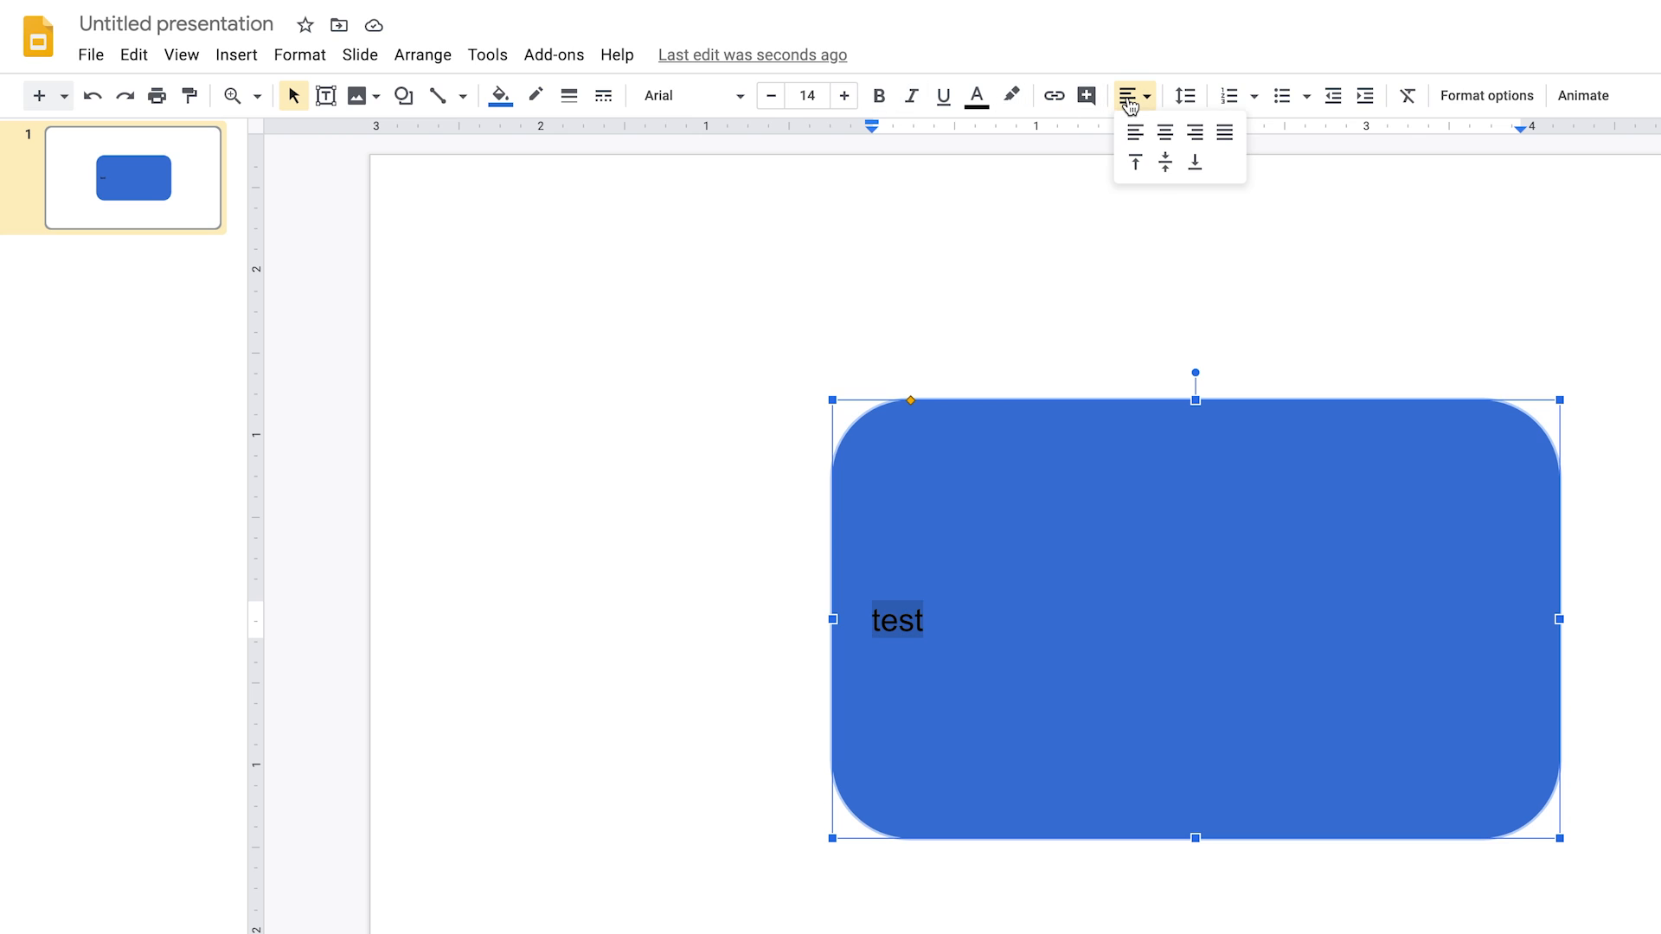
click(1168, 134)
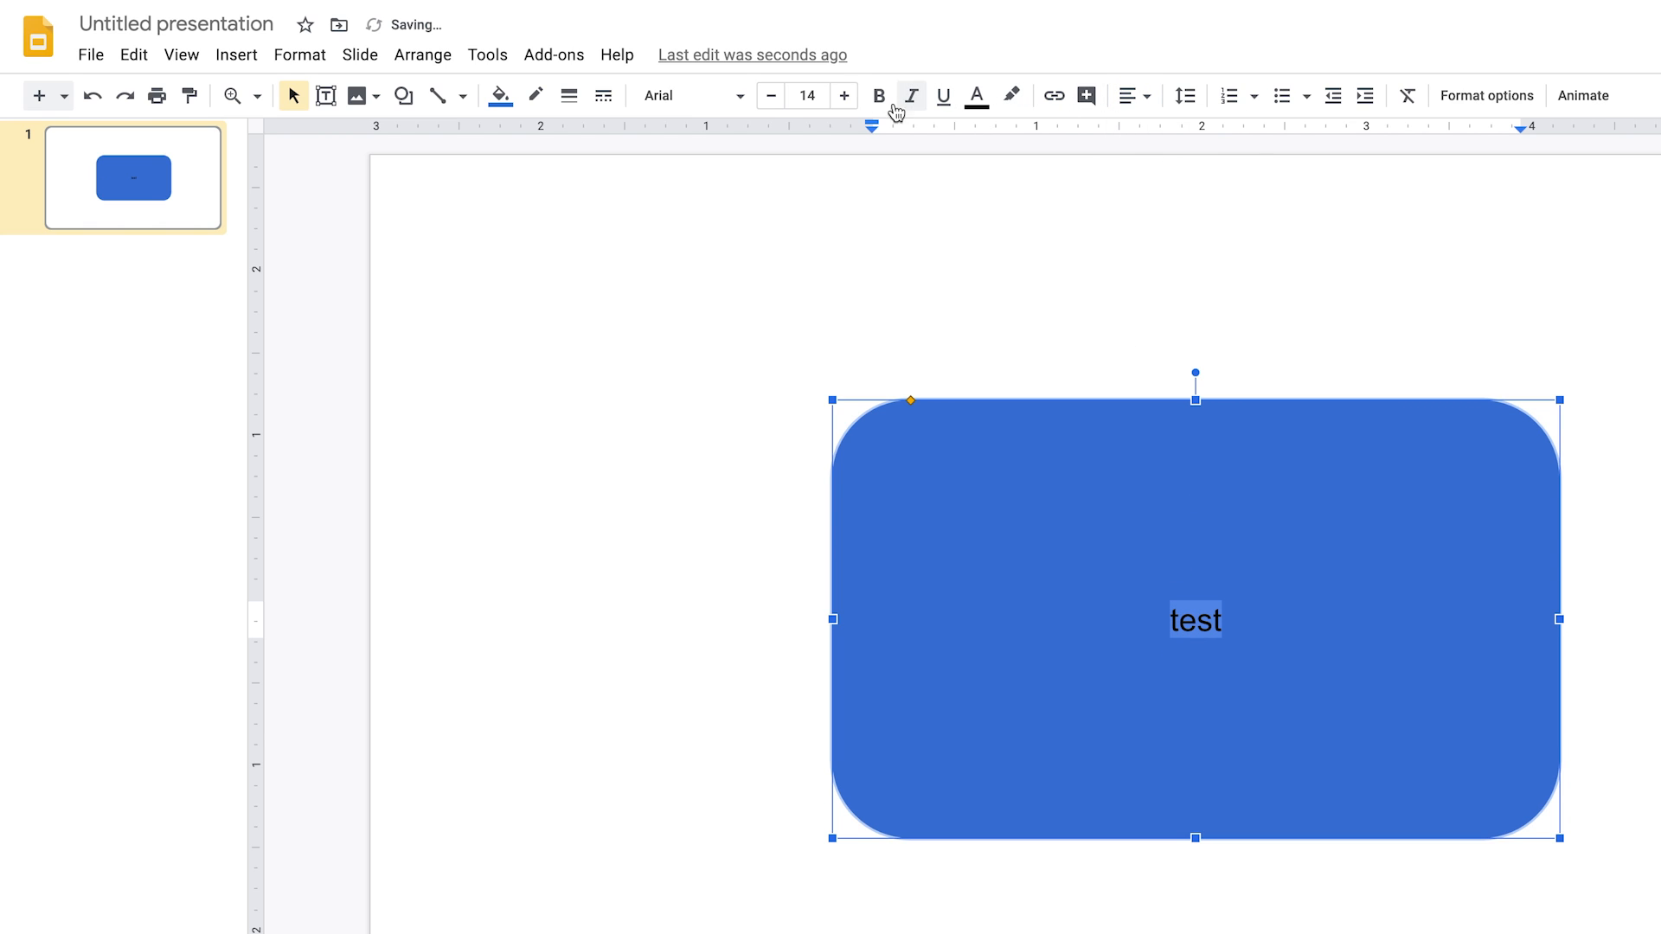
Increase the font size of "test" to 40 and make it bold.
click(844, 97)
click(844, 97)
click(845, 97)
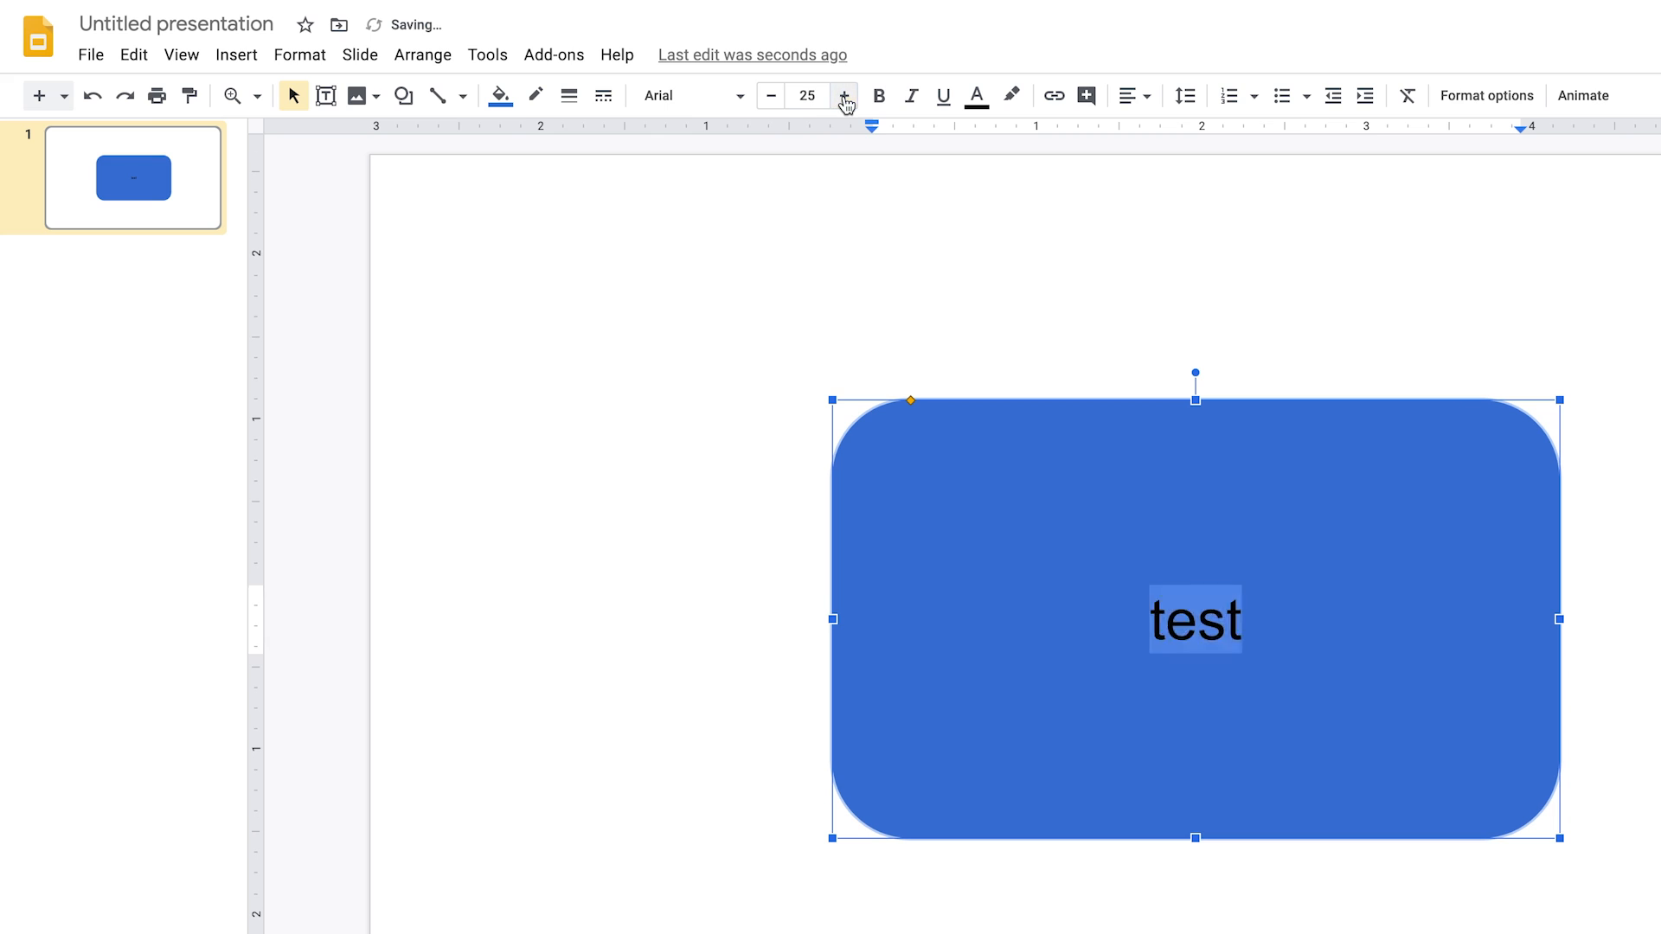
click(845, 97)
click(844, 96)
click(844, 96)
click(844, 96)
click(844, 96)
click(844, 96)
click(844, 96)
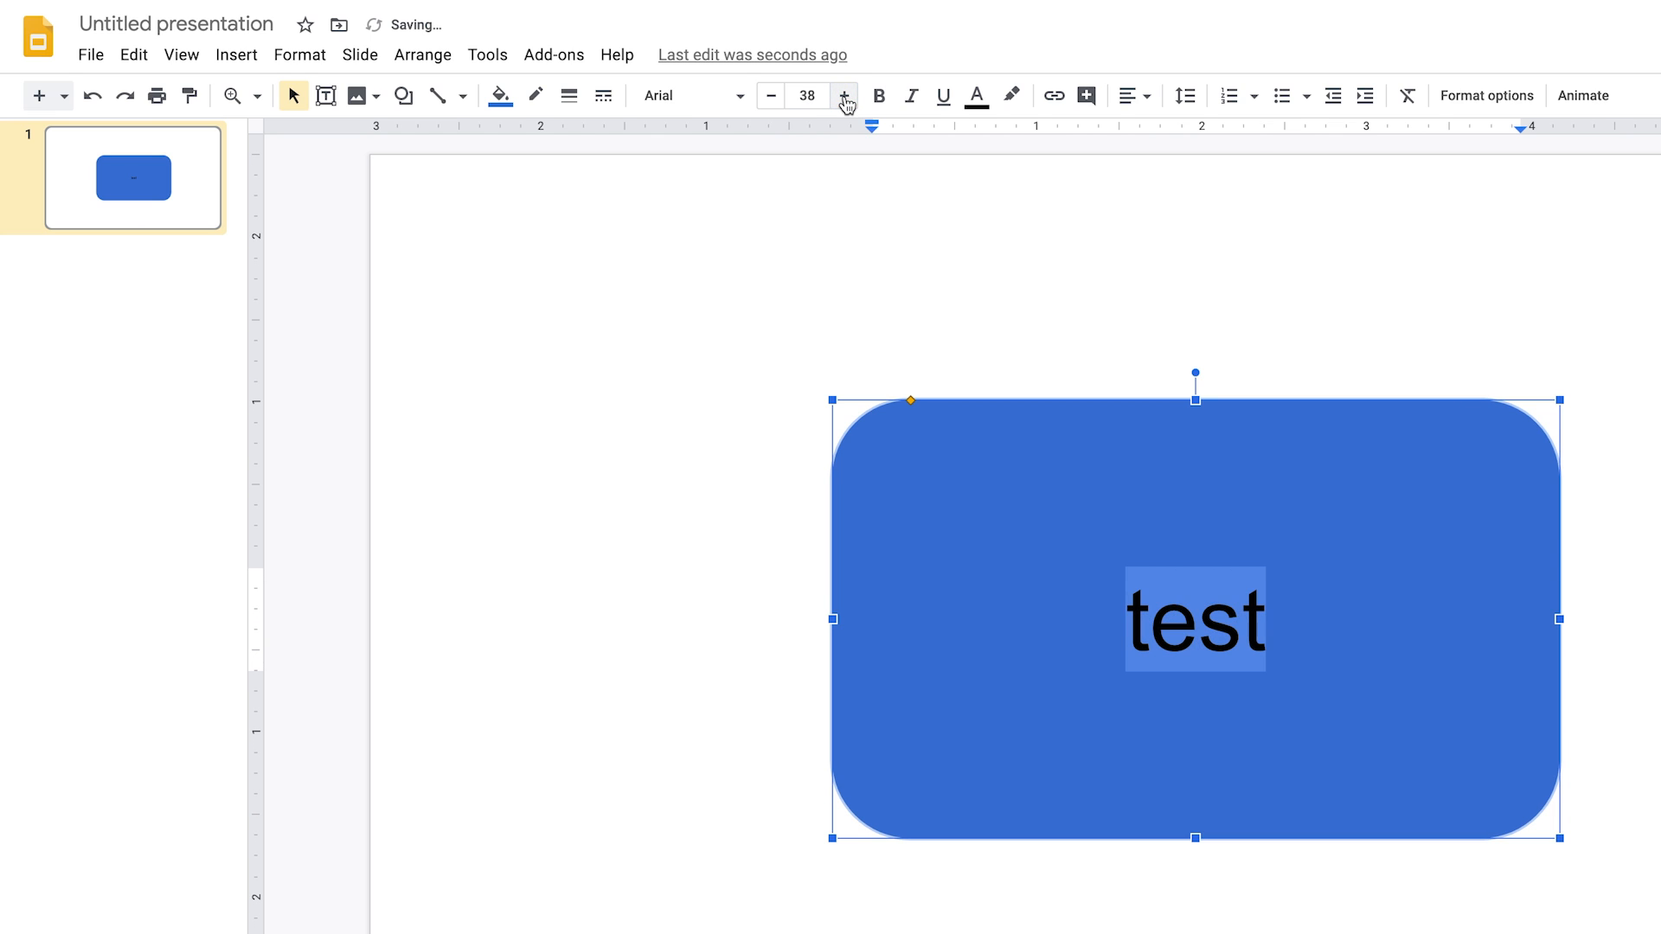
click(845, 96)
click(845, 96)
click(844, 96)
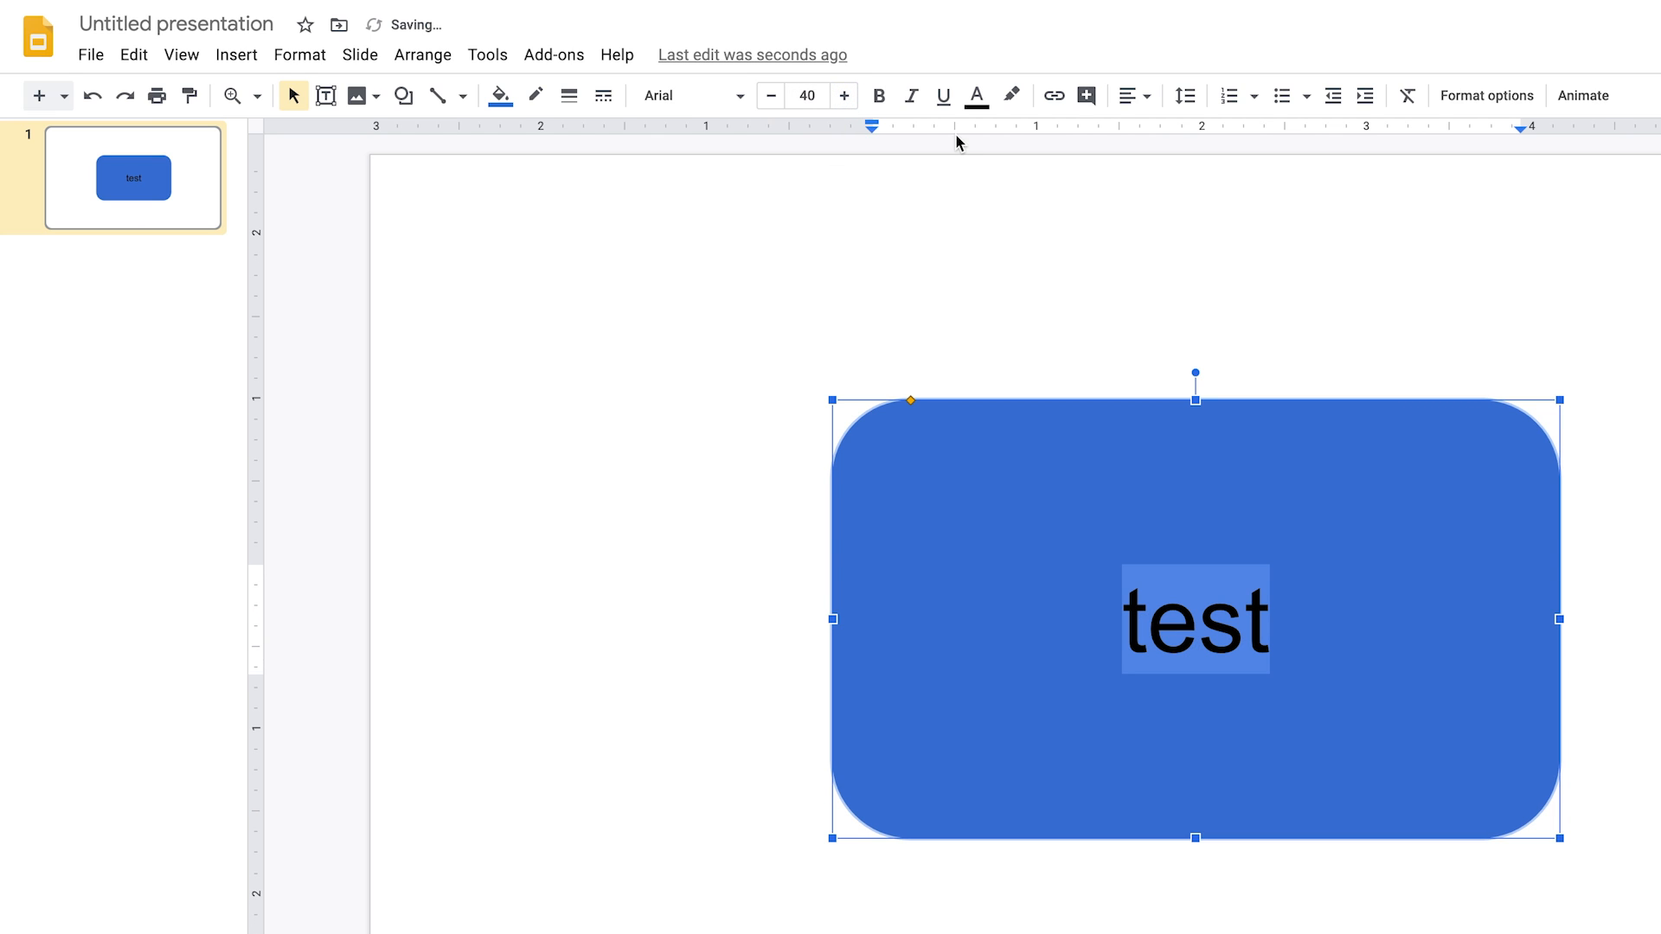
click(886, 102)
click(1057, 322)
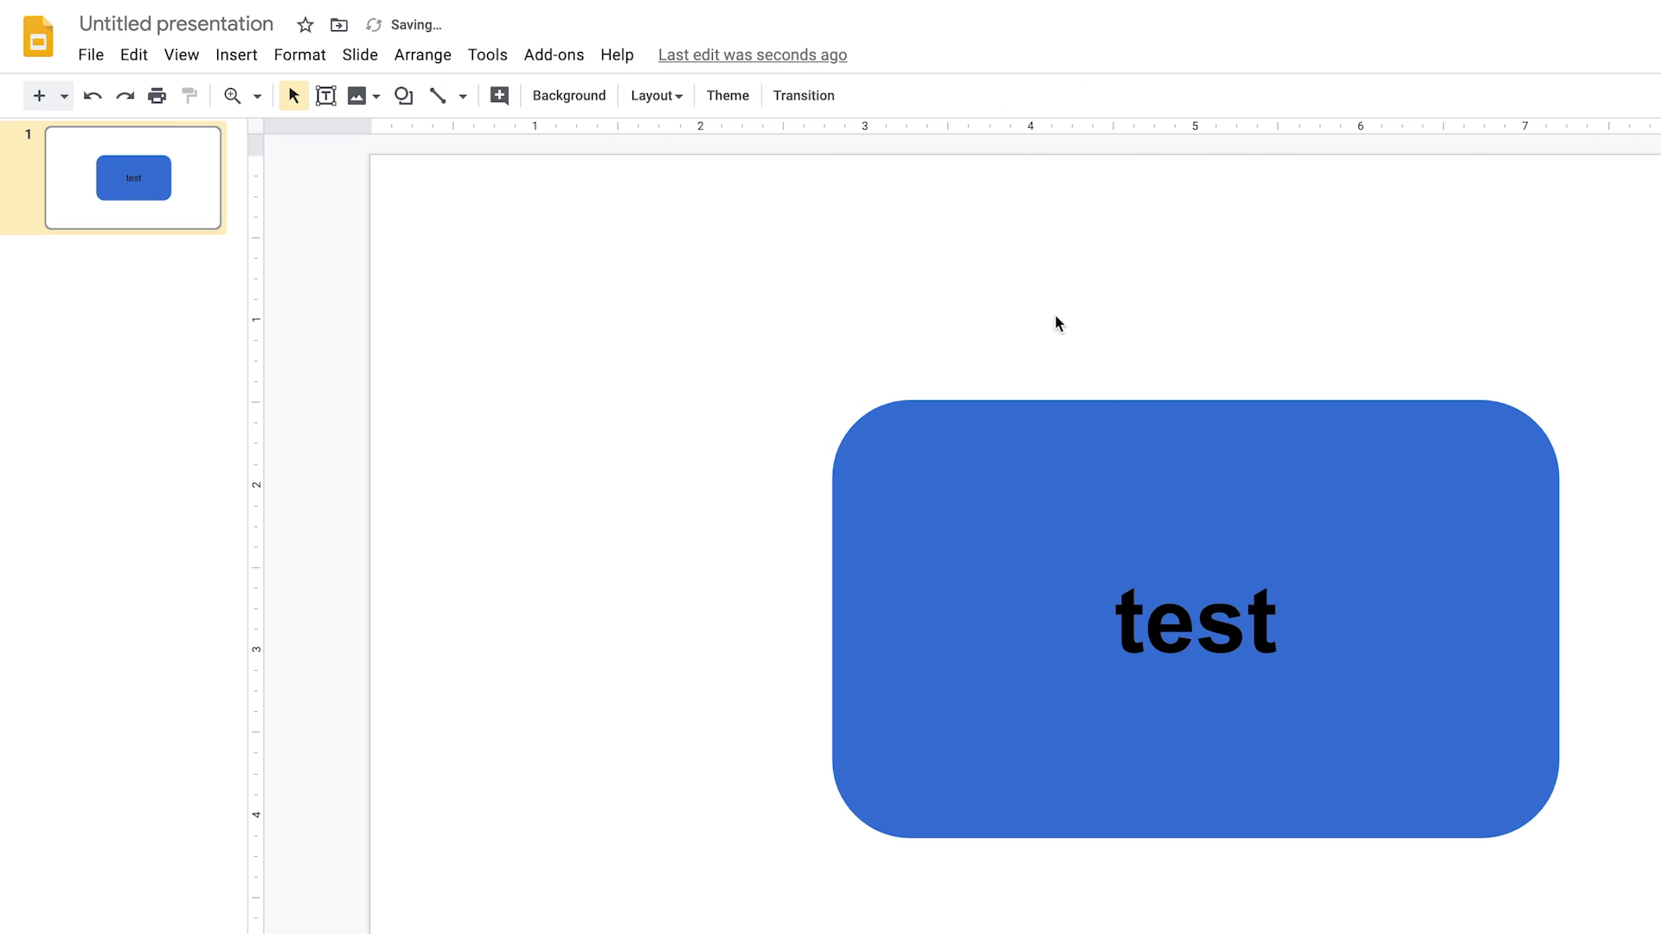
Change the colour of the "test" text in the rectangle to white.
click(1124, 641)
drag(1125, 641, 1287, 634)
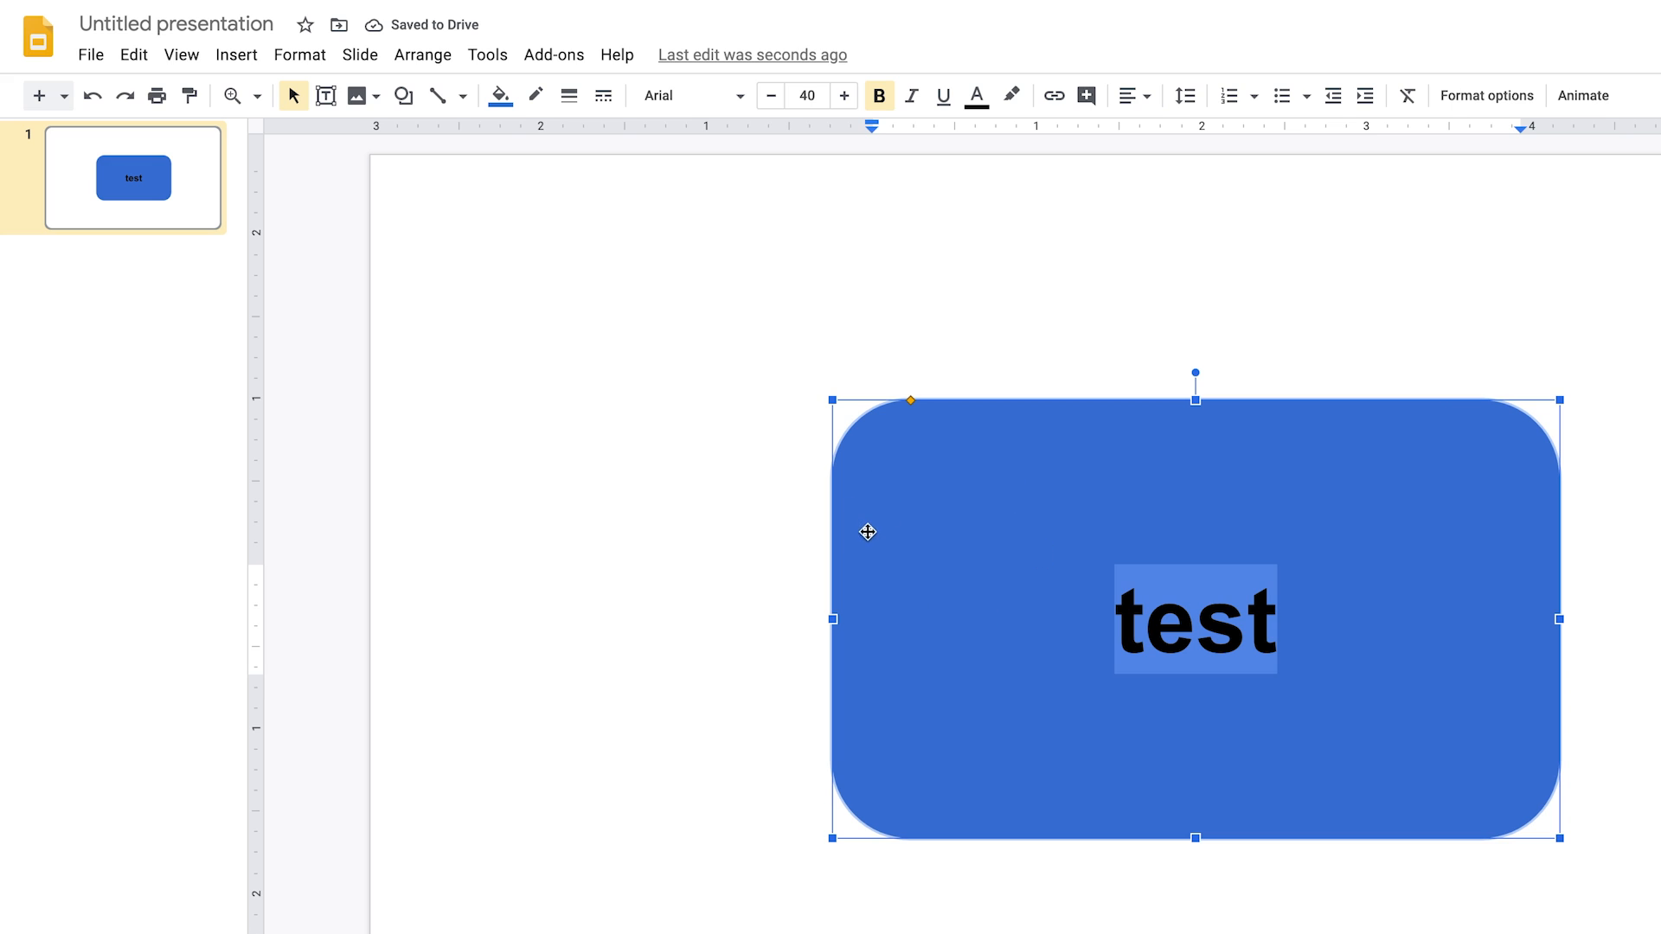
click(974, 97)
click(1212, 140)
click(1206, 350)
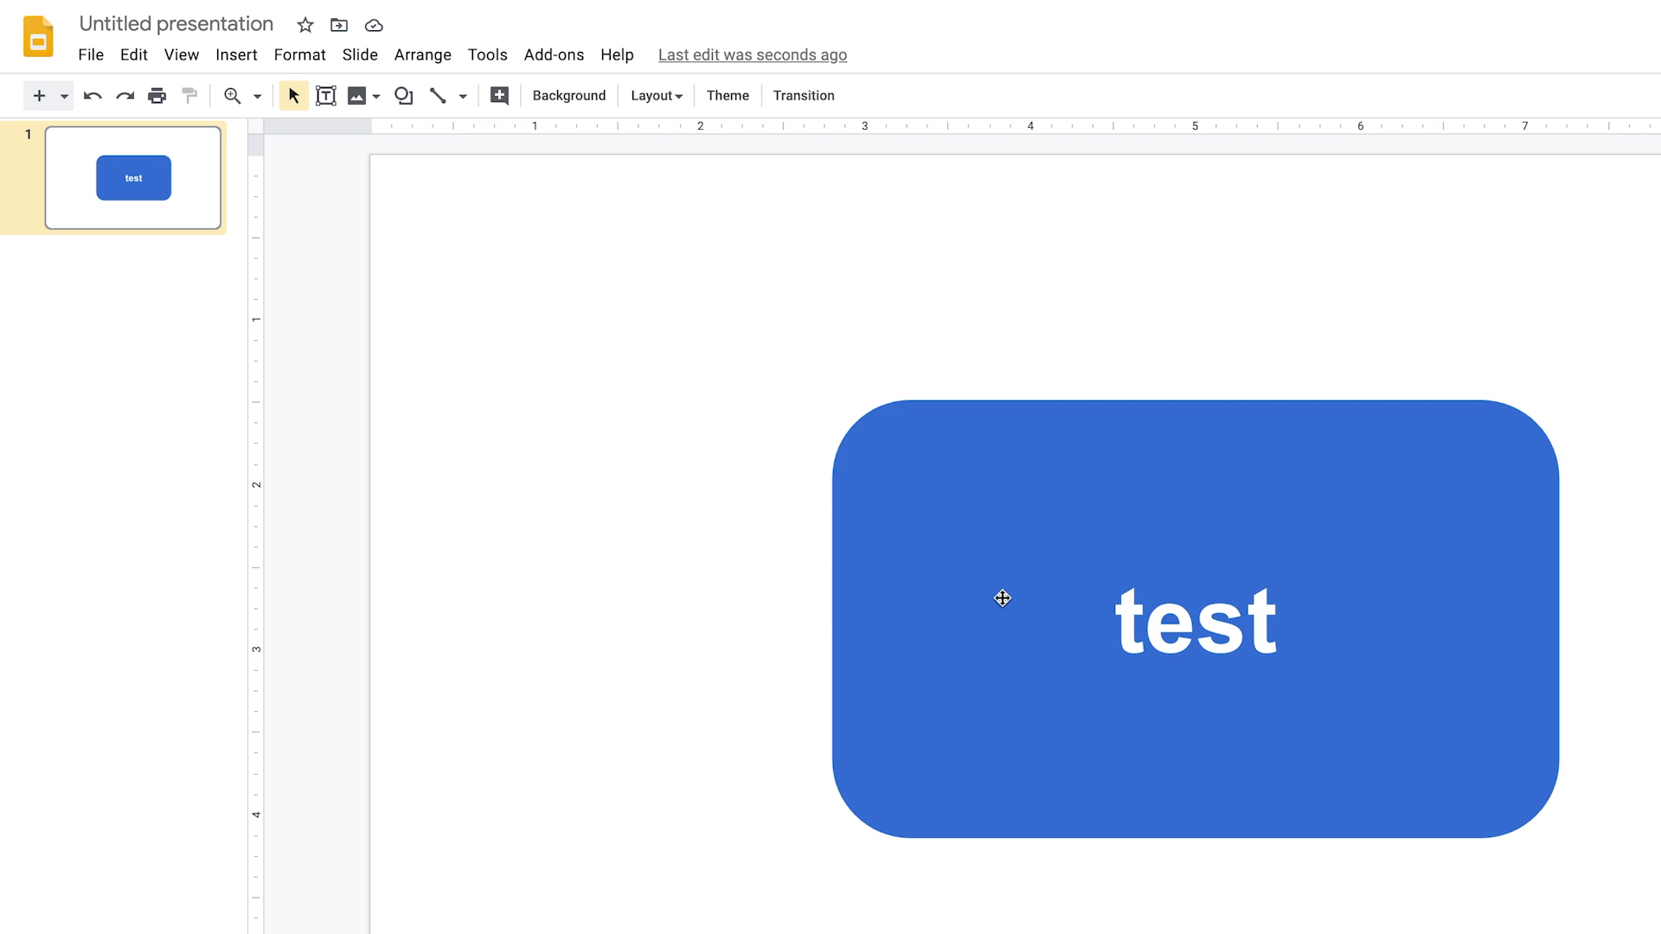
Shrink the rounded rectangle proportionally to about 2.1 by 1.3 inches, keeping its lower-left corner in place.
click(1002, 599)
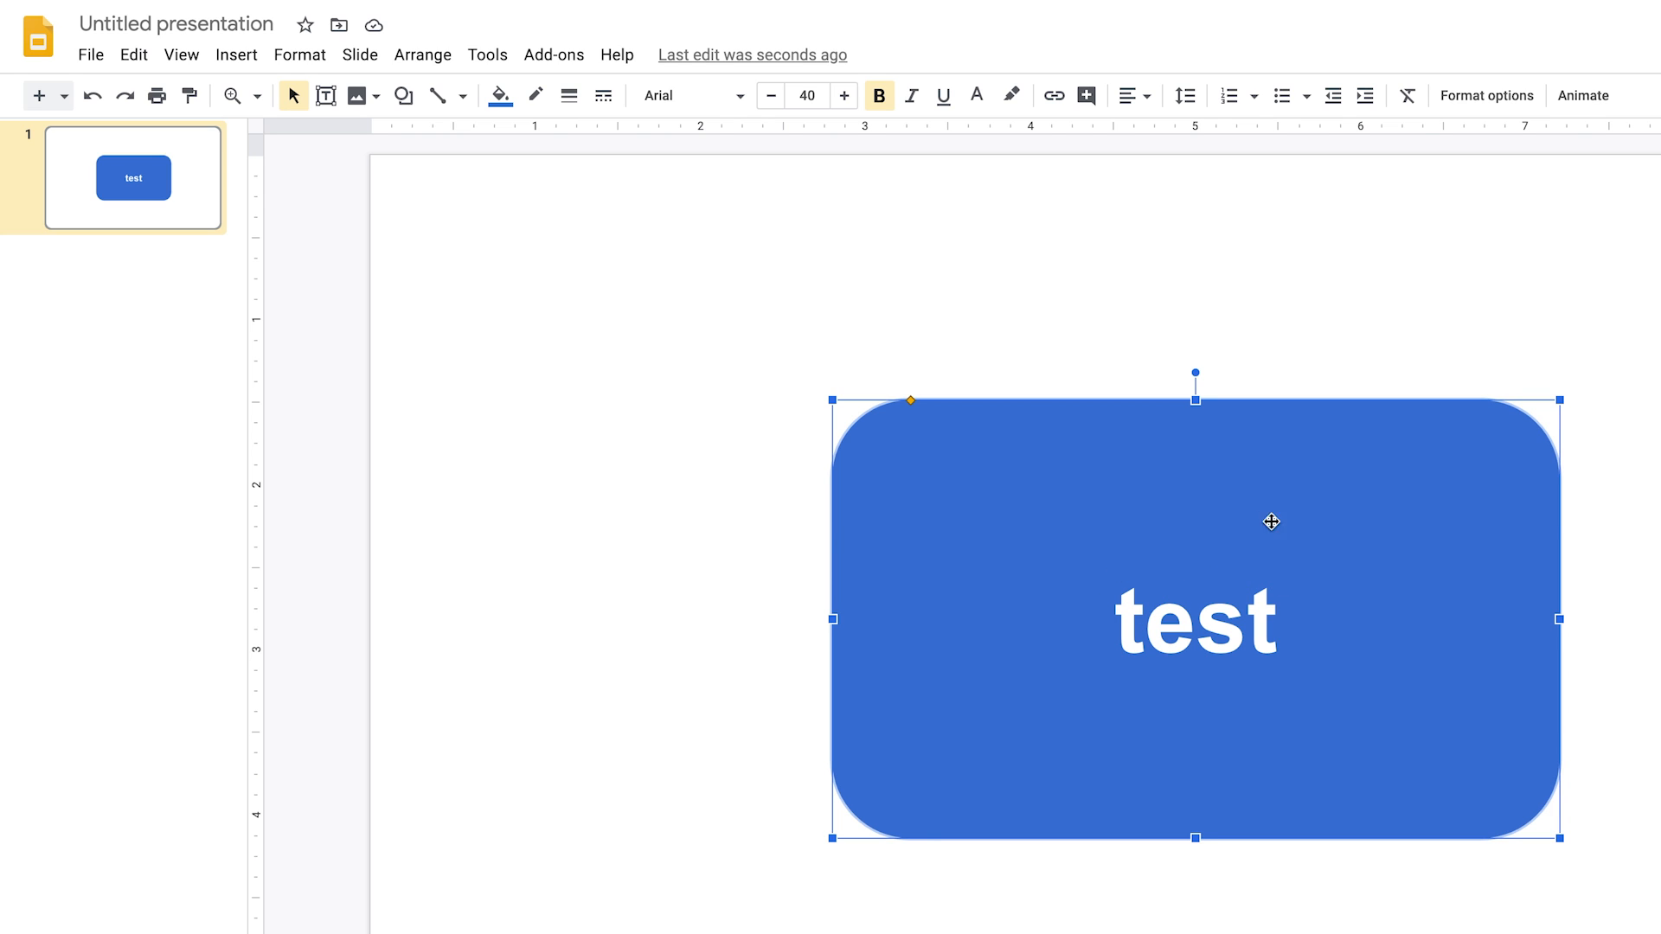
drag(1561, 398, 1017, 751)
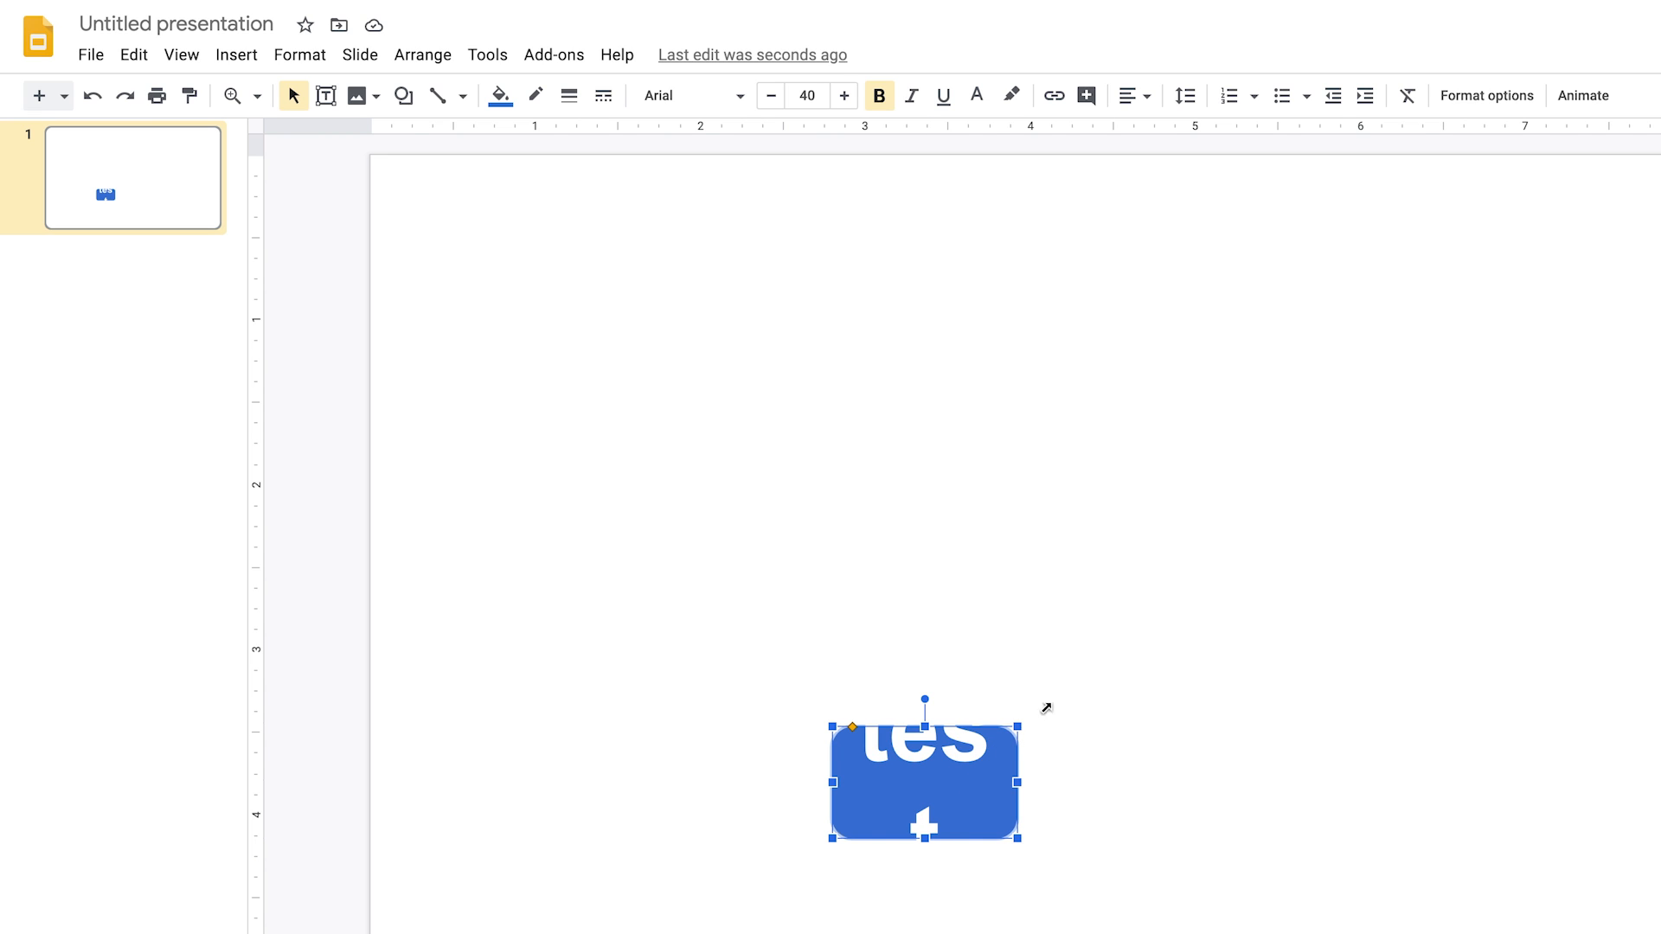
drag(1045, 707, 1179, 641)
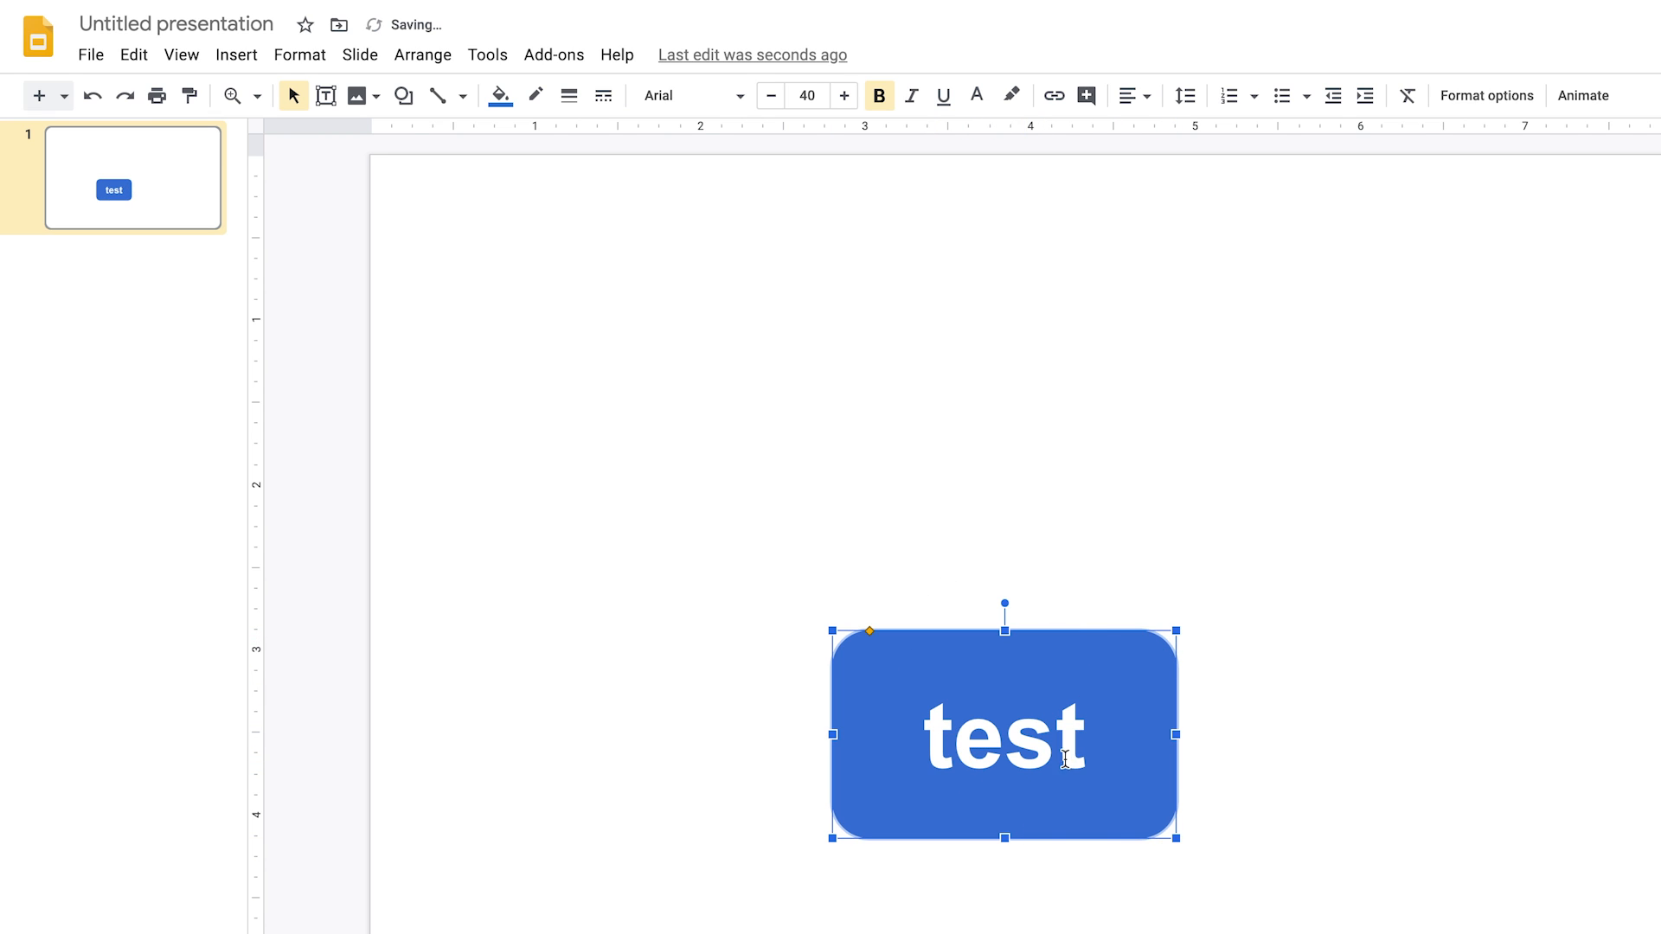
Reduce the font size of the "test" text in the smaller rectangle to 26.
drag(924, 742, 1081, 746)
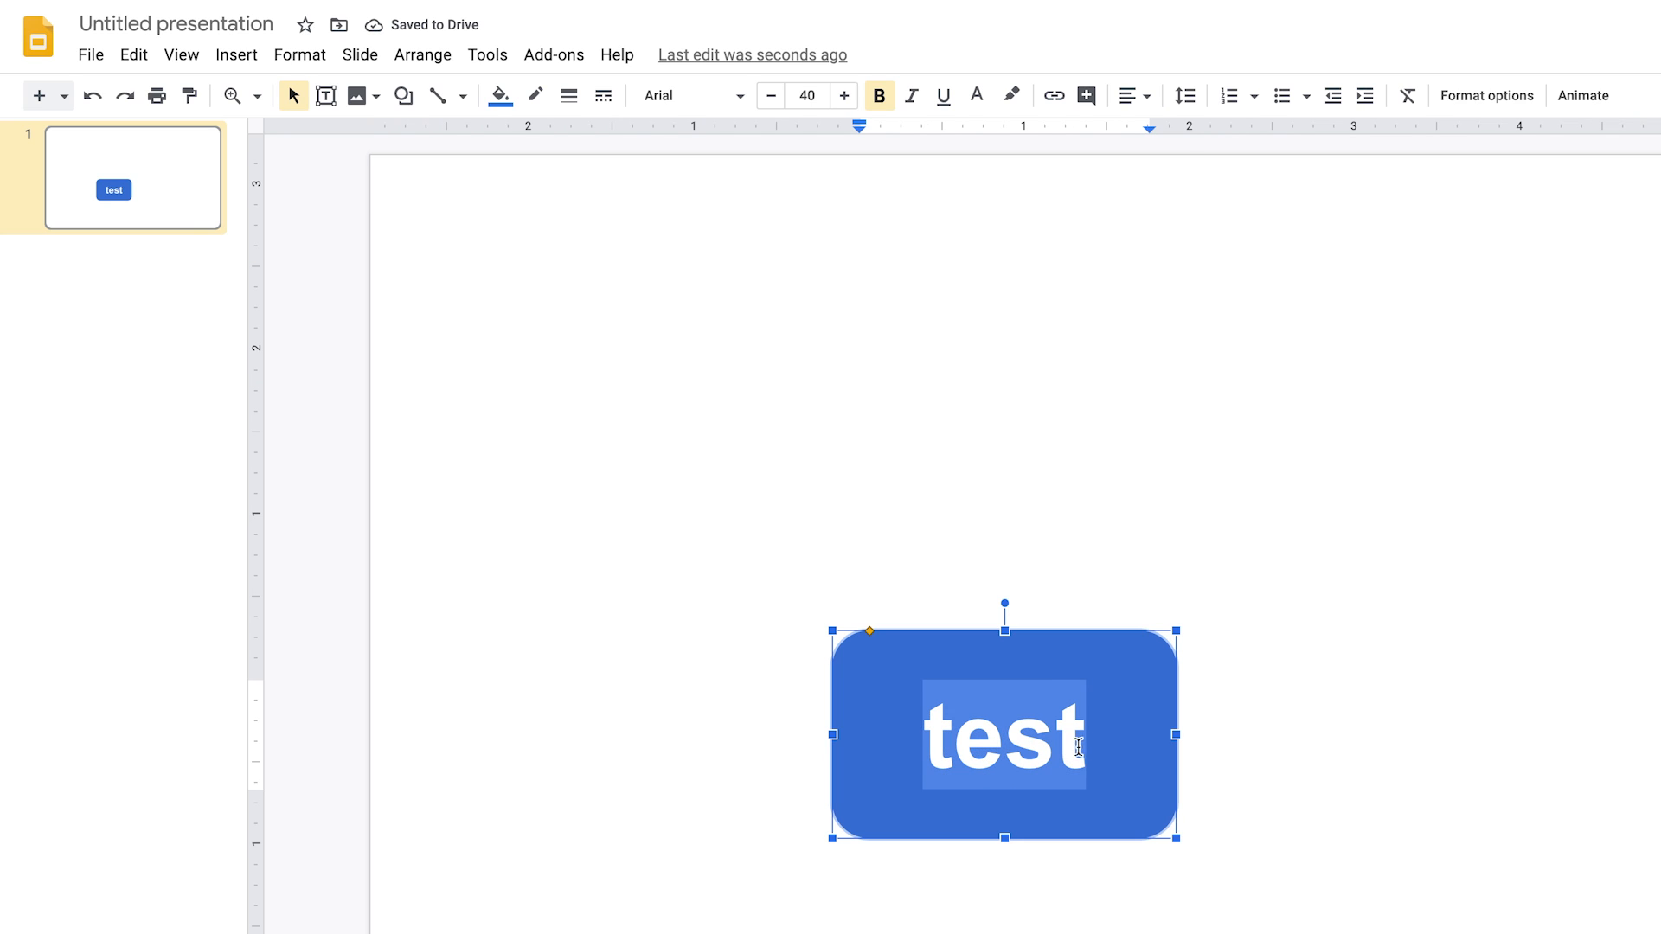
click(770, 97)
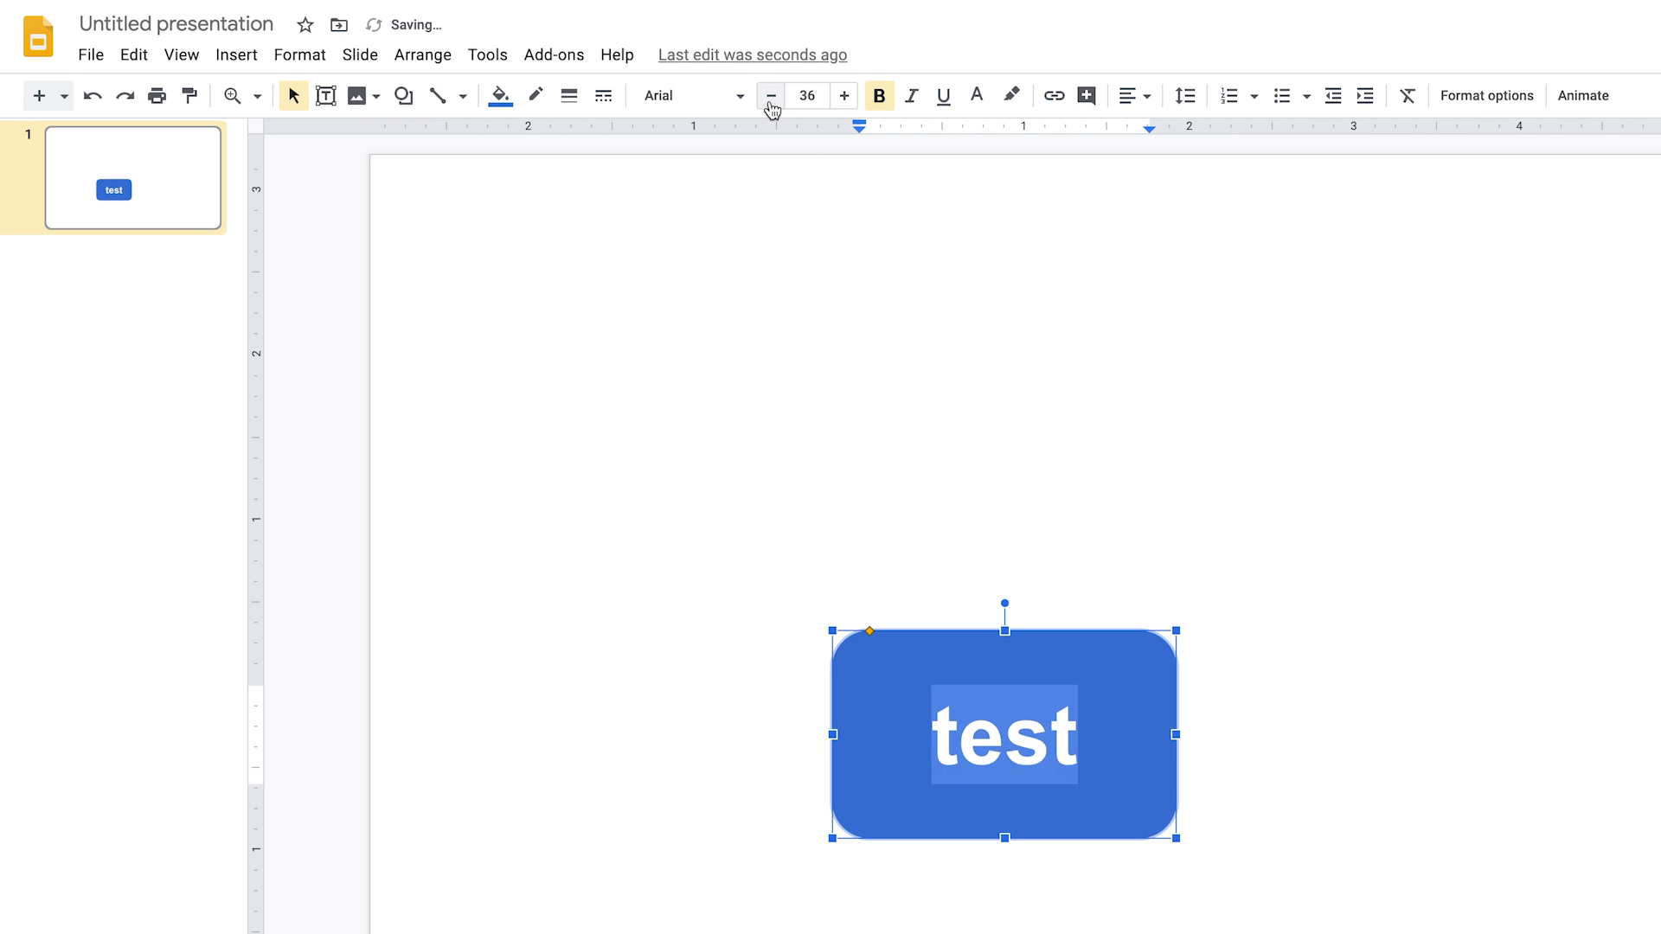
click(771, 97)
click(770, 97)
click(771, 97)
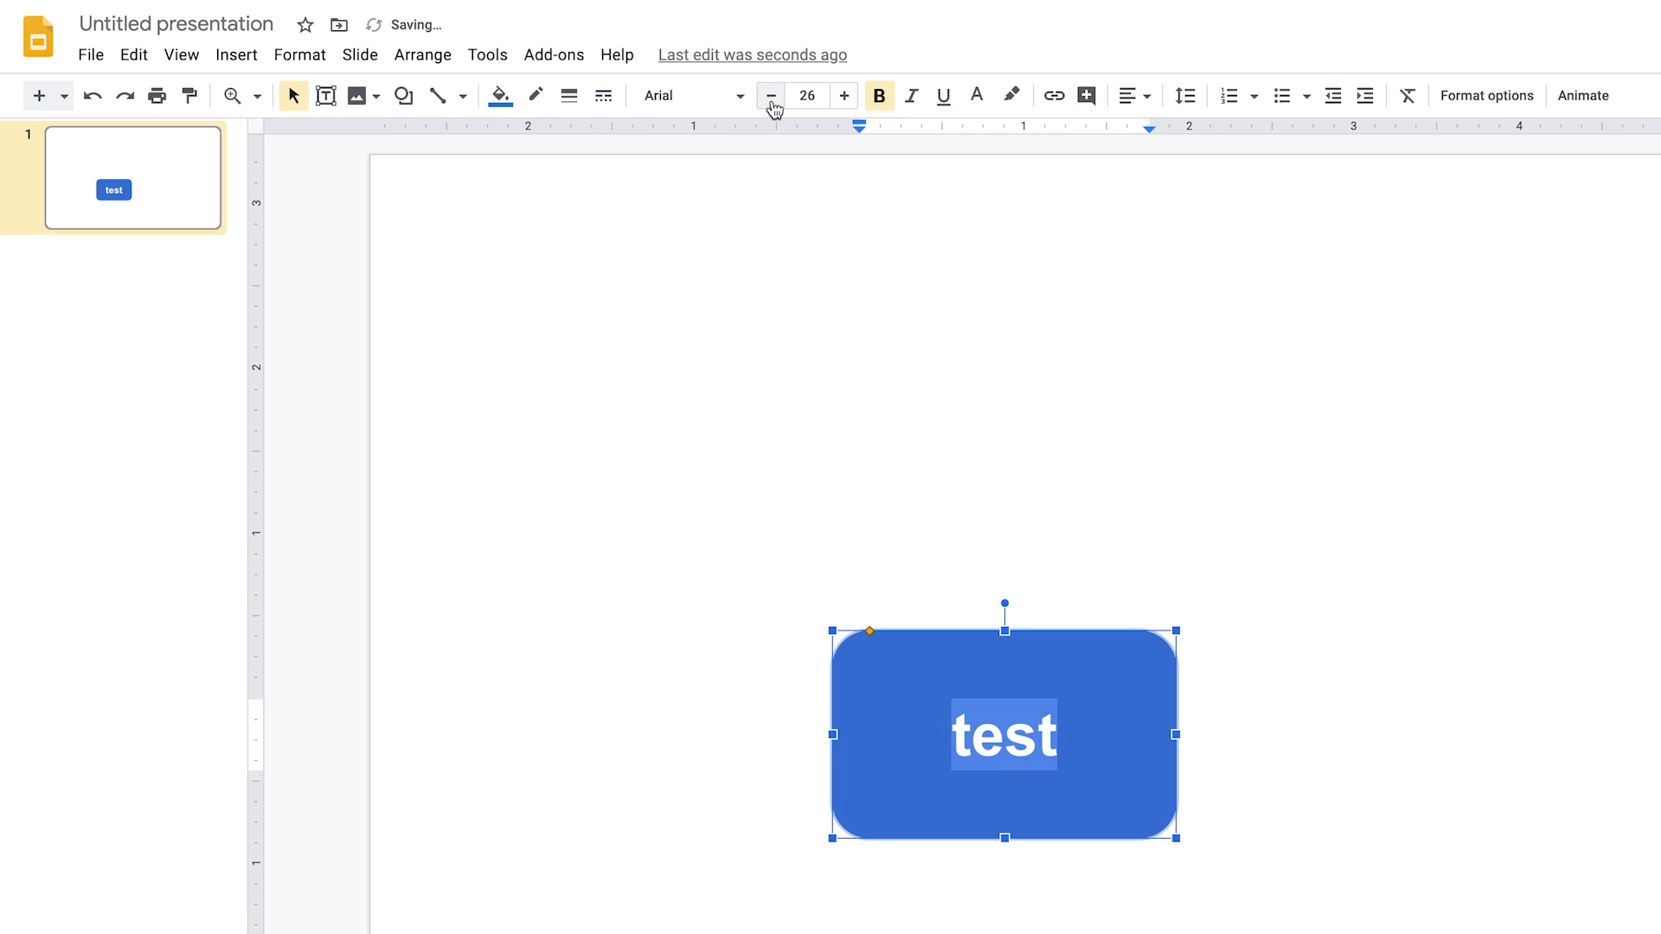
click(1042, 574)
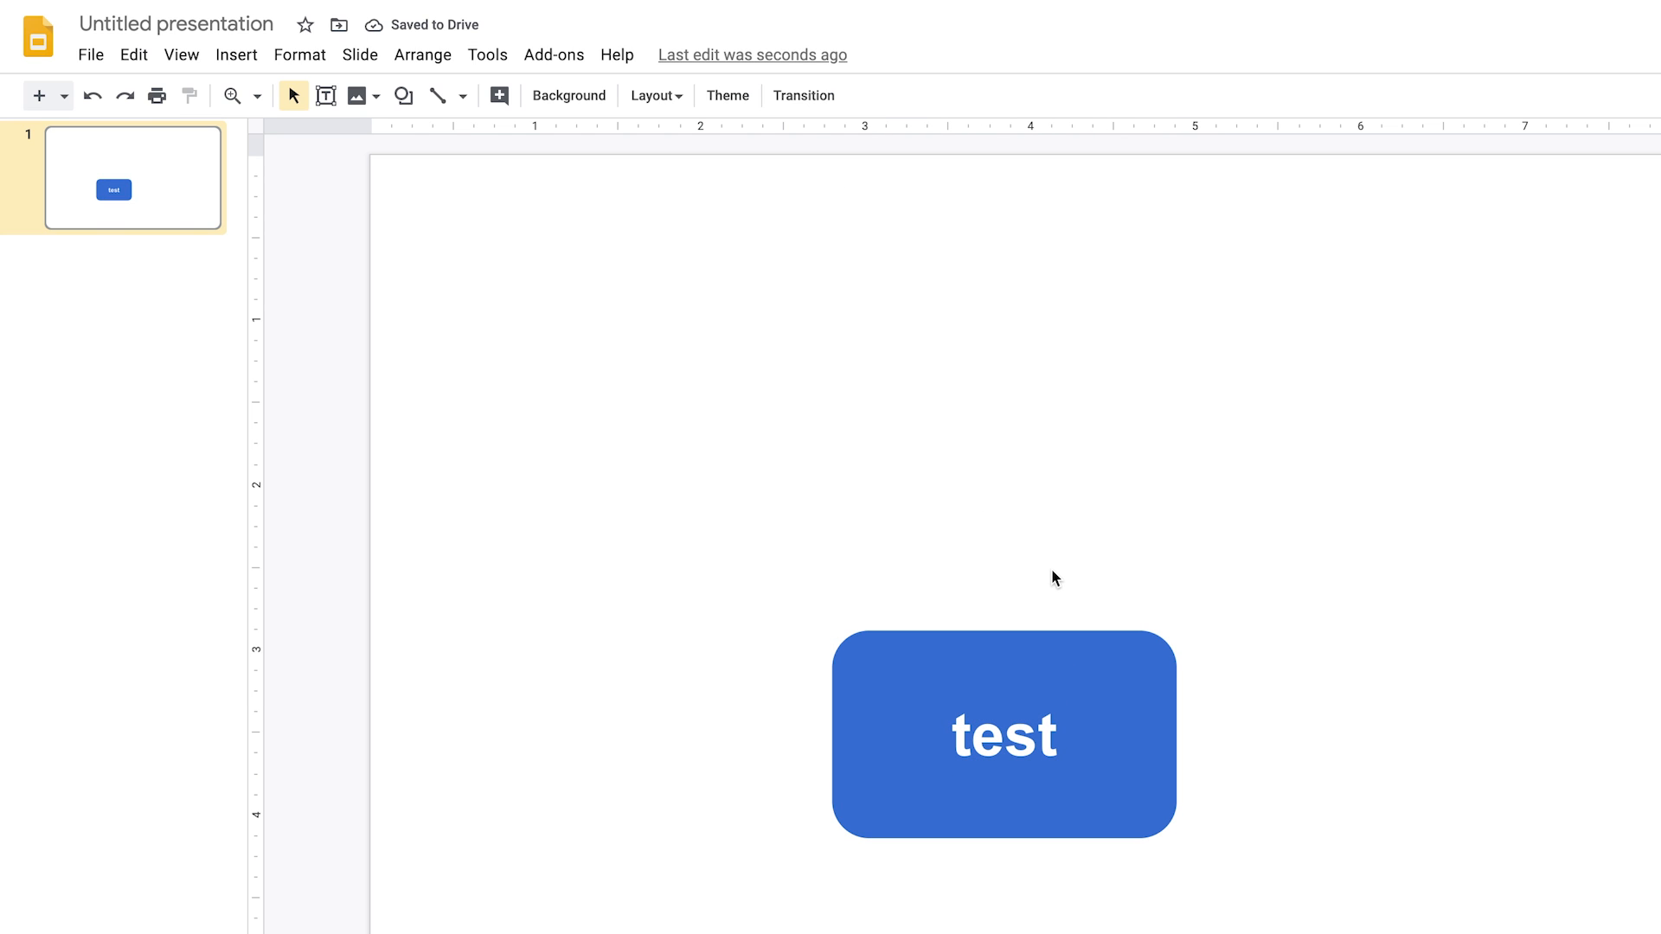
Move the rounded rectangle to the upper-left area of the slide and copy it.
drag(1105, 697, 712, 339)
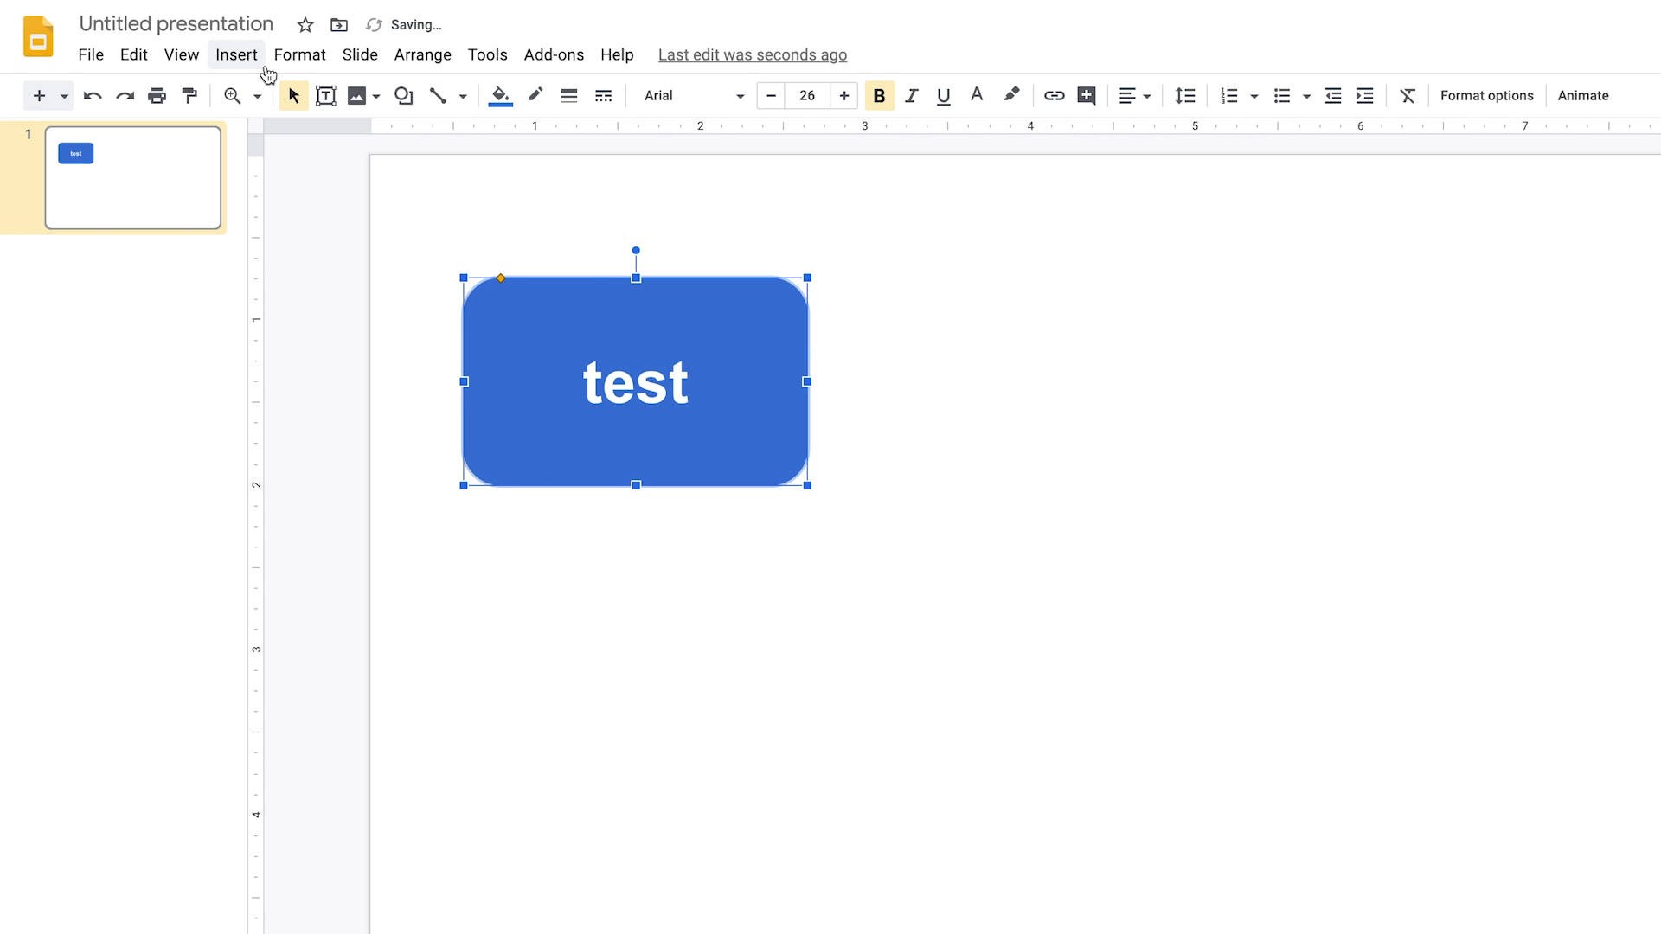
click(134, 54)
click(166, 223)
click(184, 180)
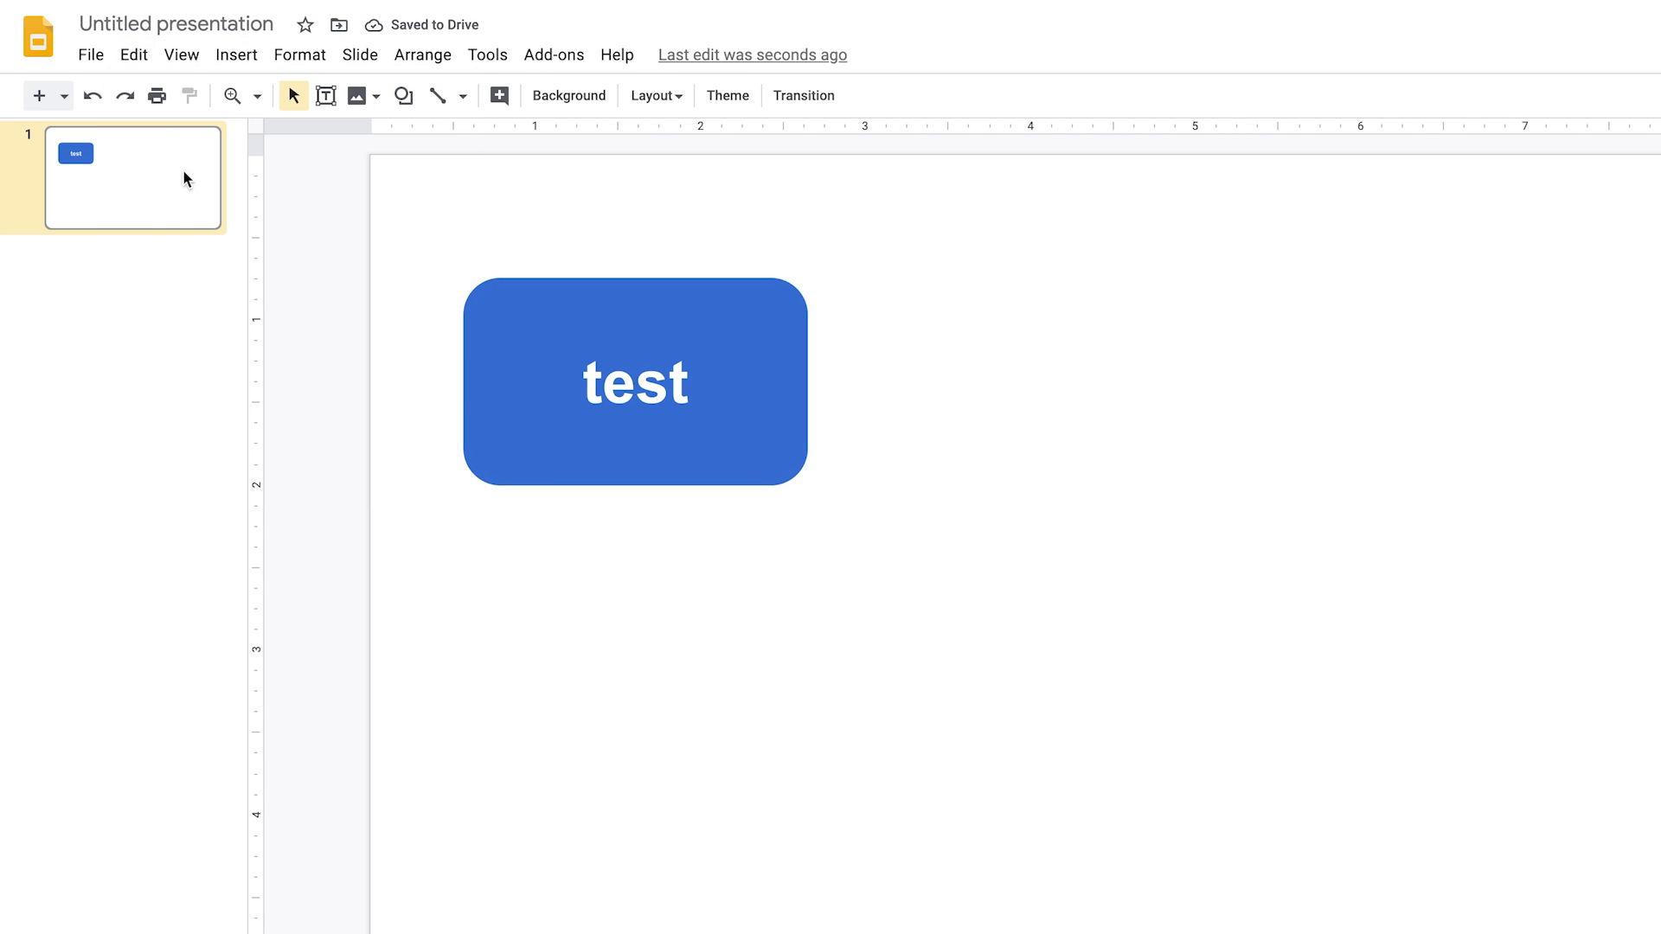
Paste the copied rectangle and place it to the right of the original, aligned at the same height.
click(134, 54)
click(193, 259)
drag(795, 358, 1146, 323)
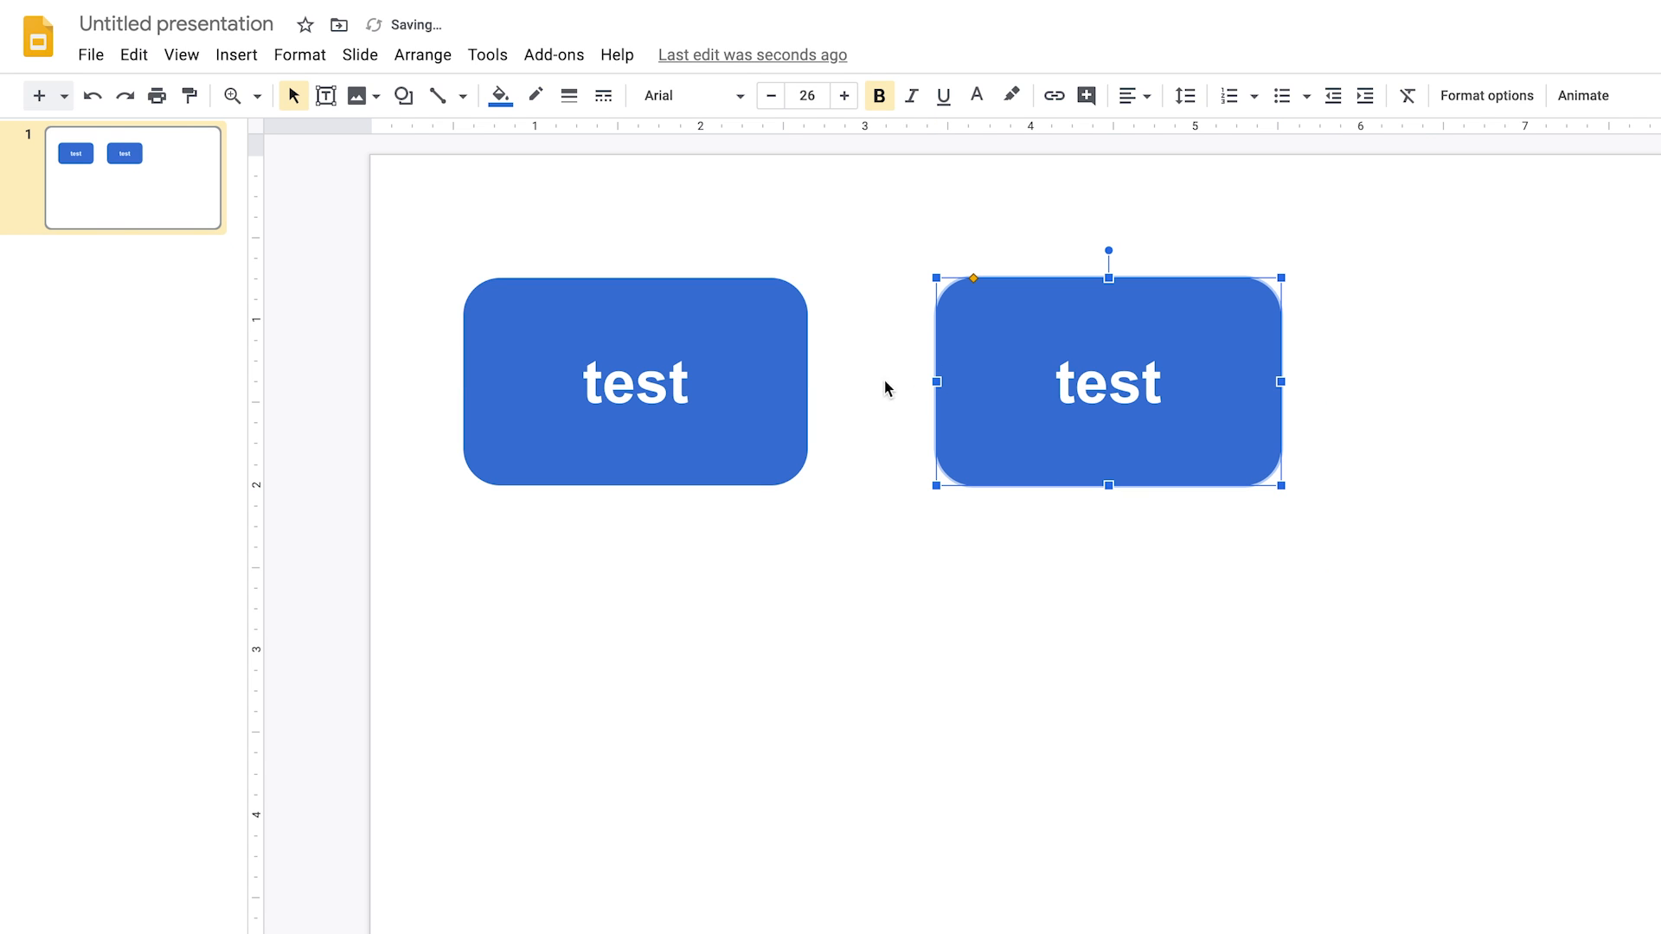
Paste a third rectangle and place it at the right end of the row, level and evenly spaced with the other two.
click(708, 621)
click(134, 55)
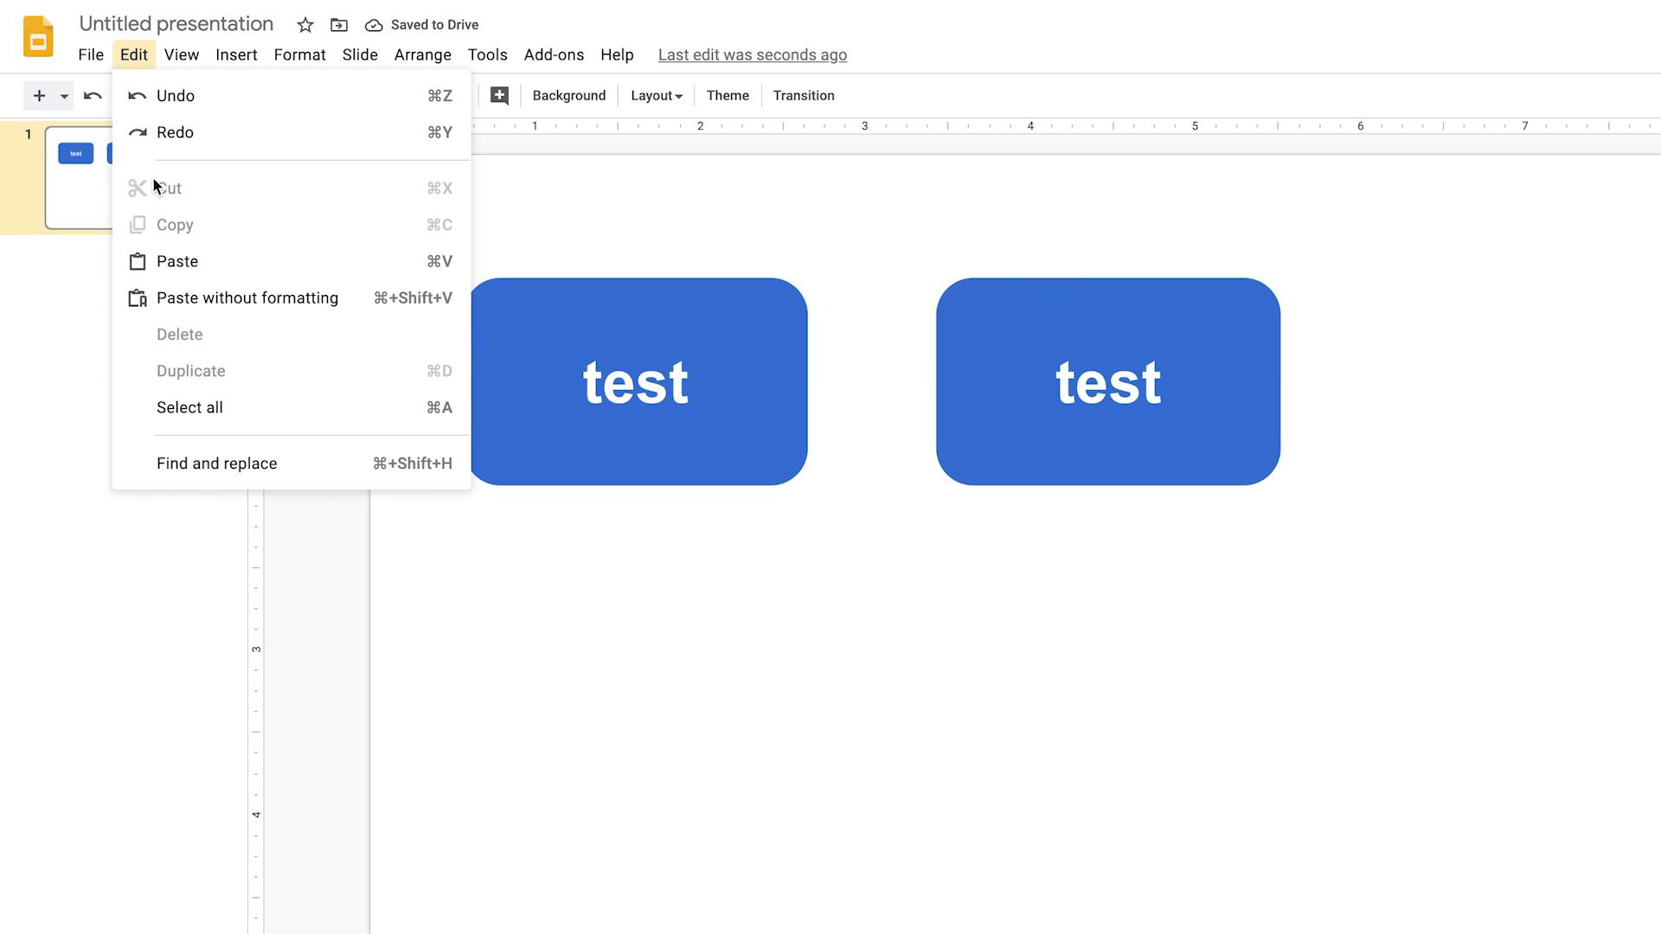
click(201, 281)
drag(712, 345, 1660, 363)
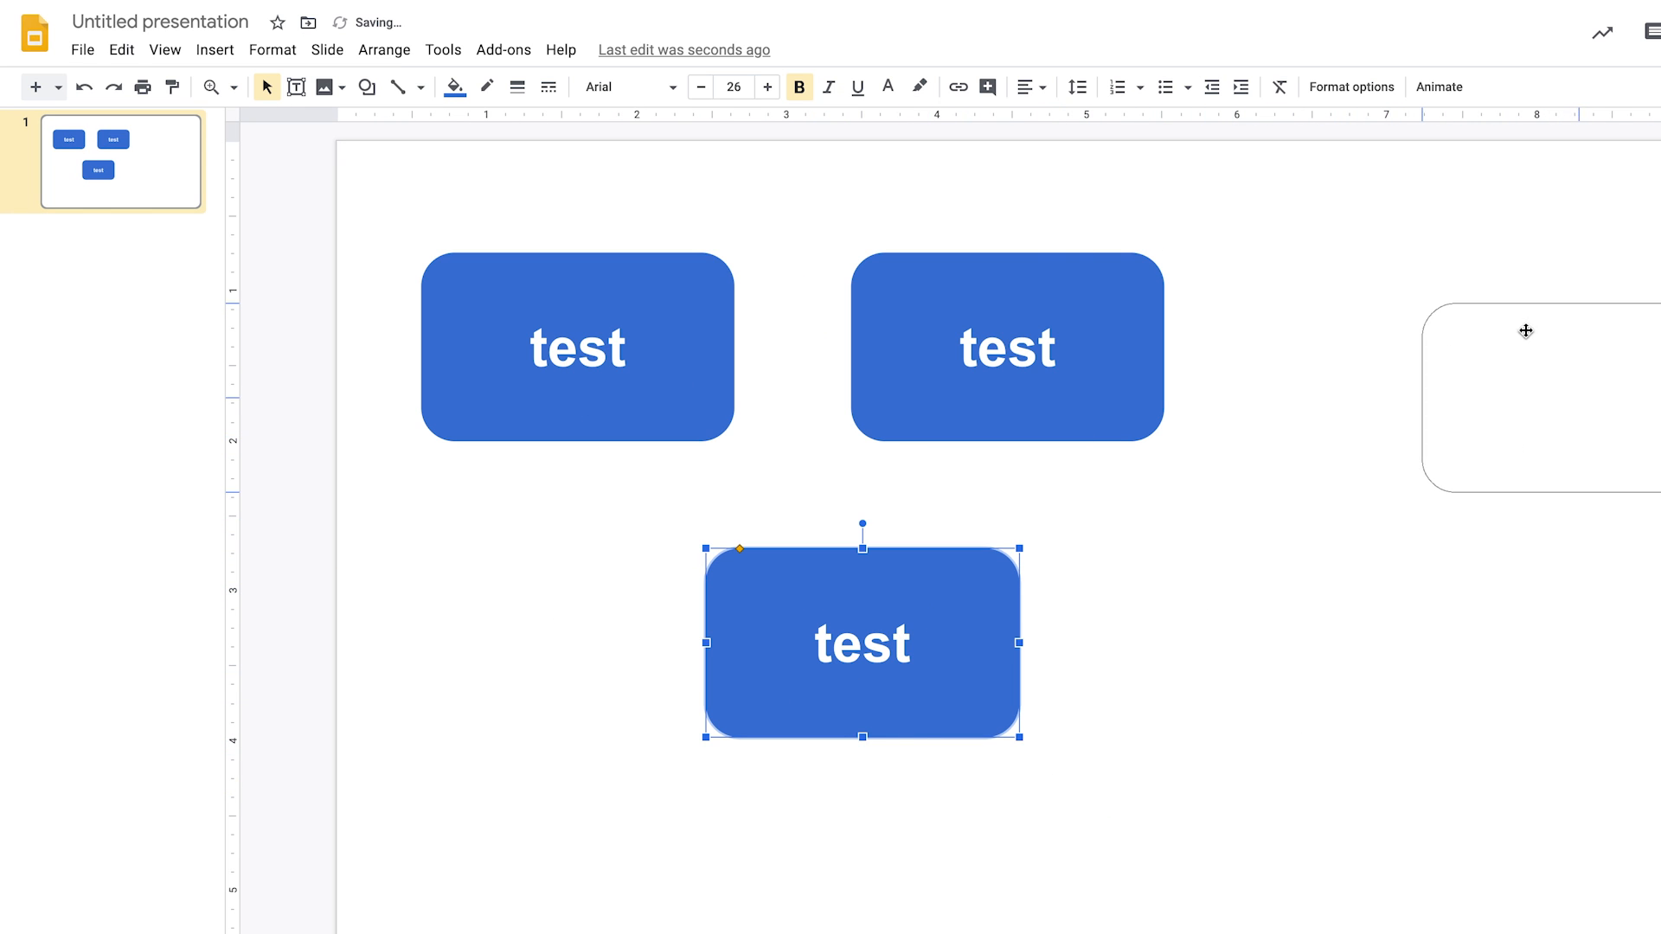
drag(1526, 330, 1385, 288)
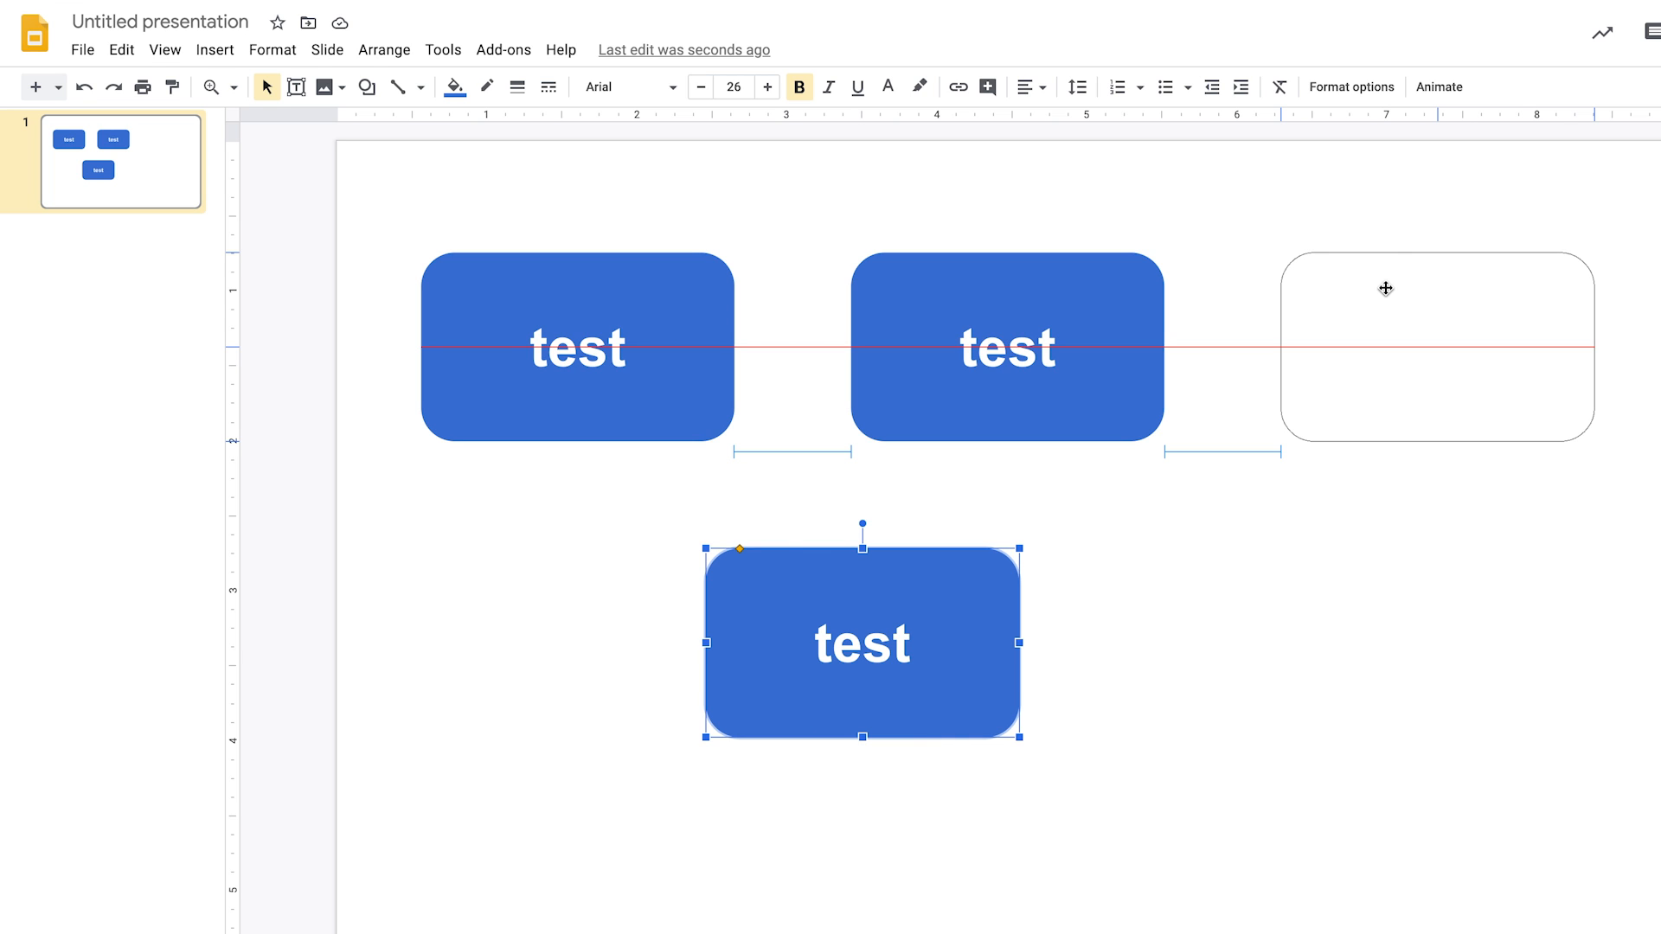
drag(1386, 288, 1385, 288)
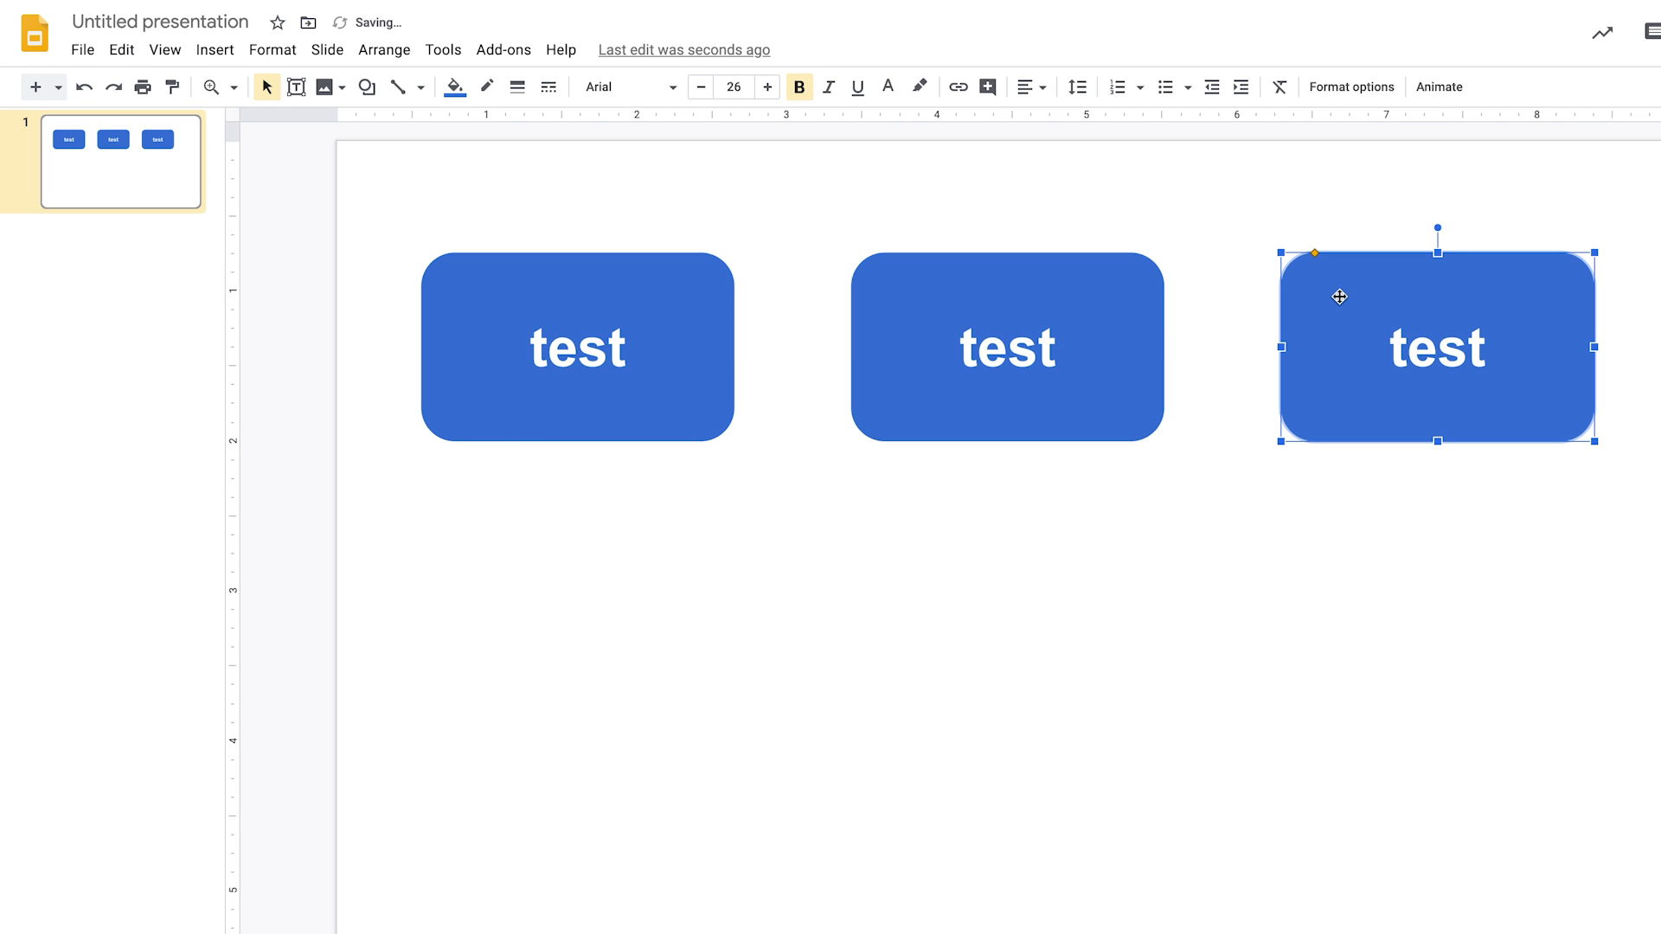
click(822, 493)
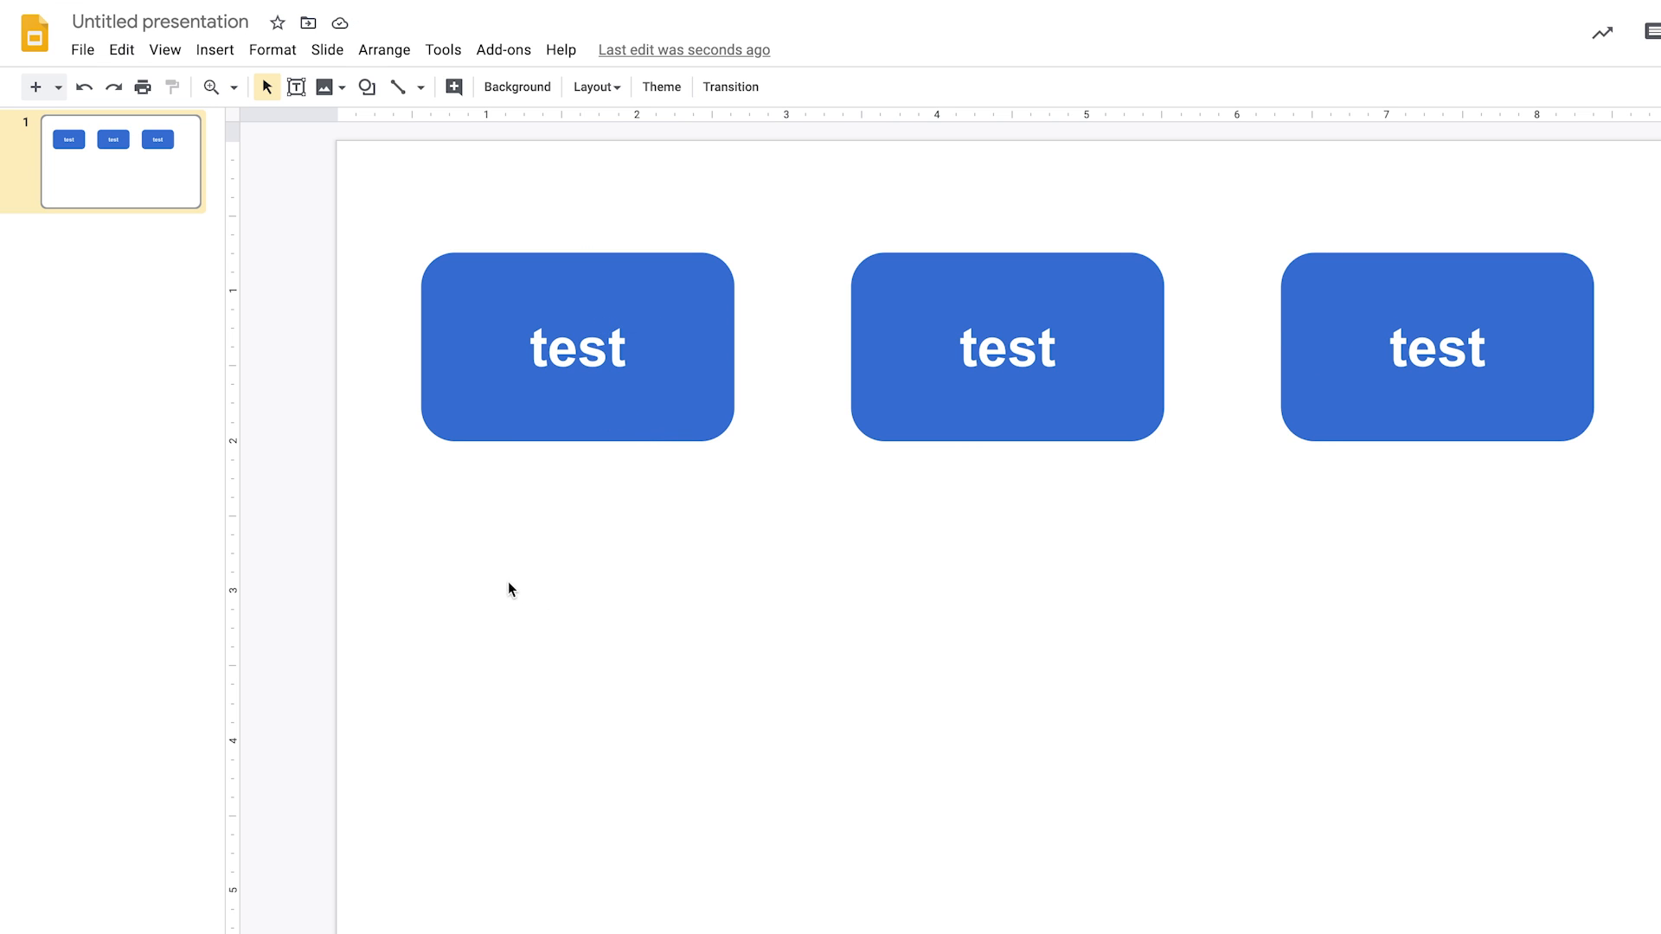
Group the three "test" rectangles into one object.
drag(508, 587, 1473, 335)
right_click(1123, 318)
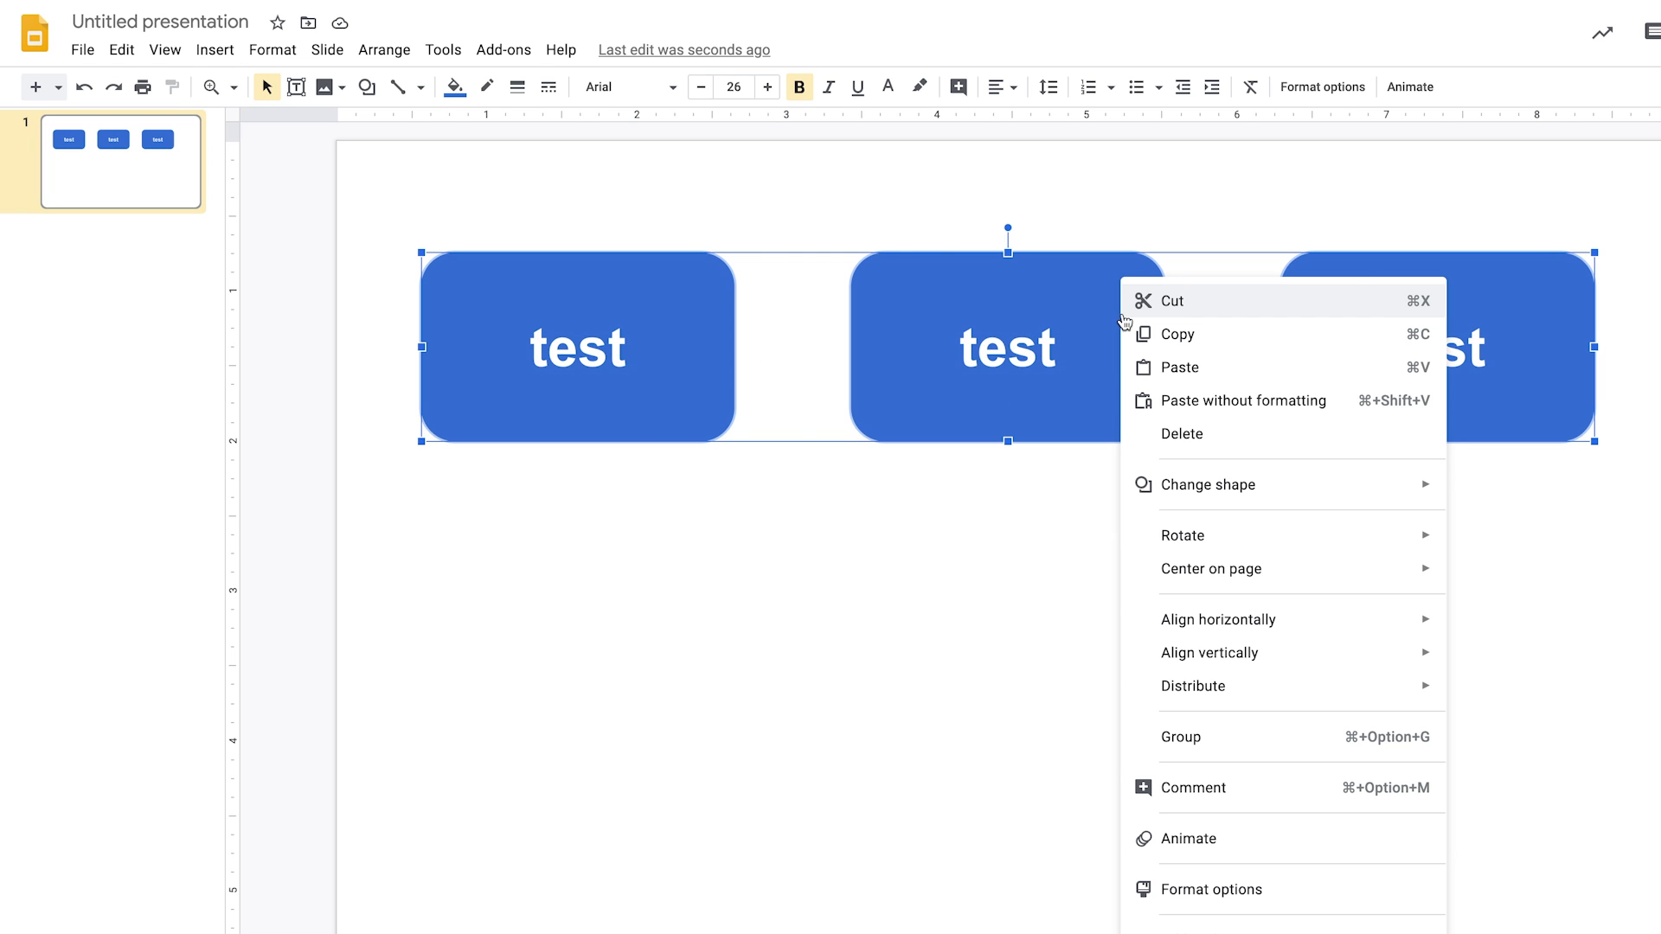
click(1192, 744)
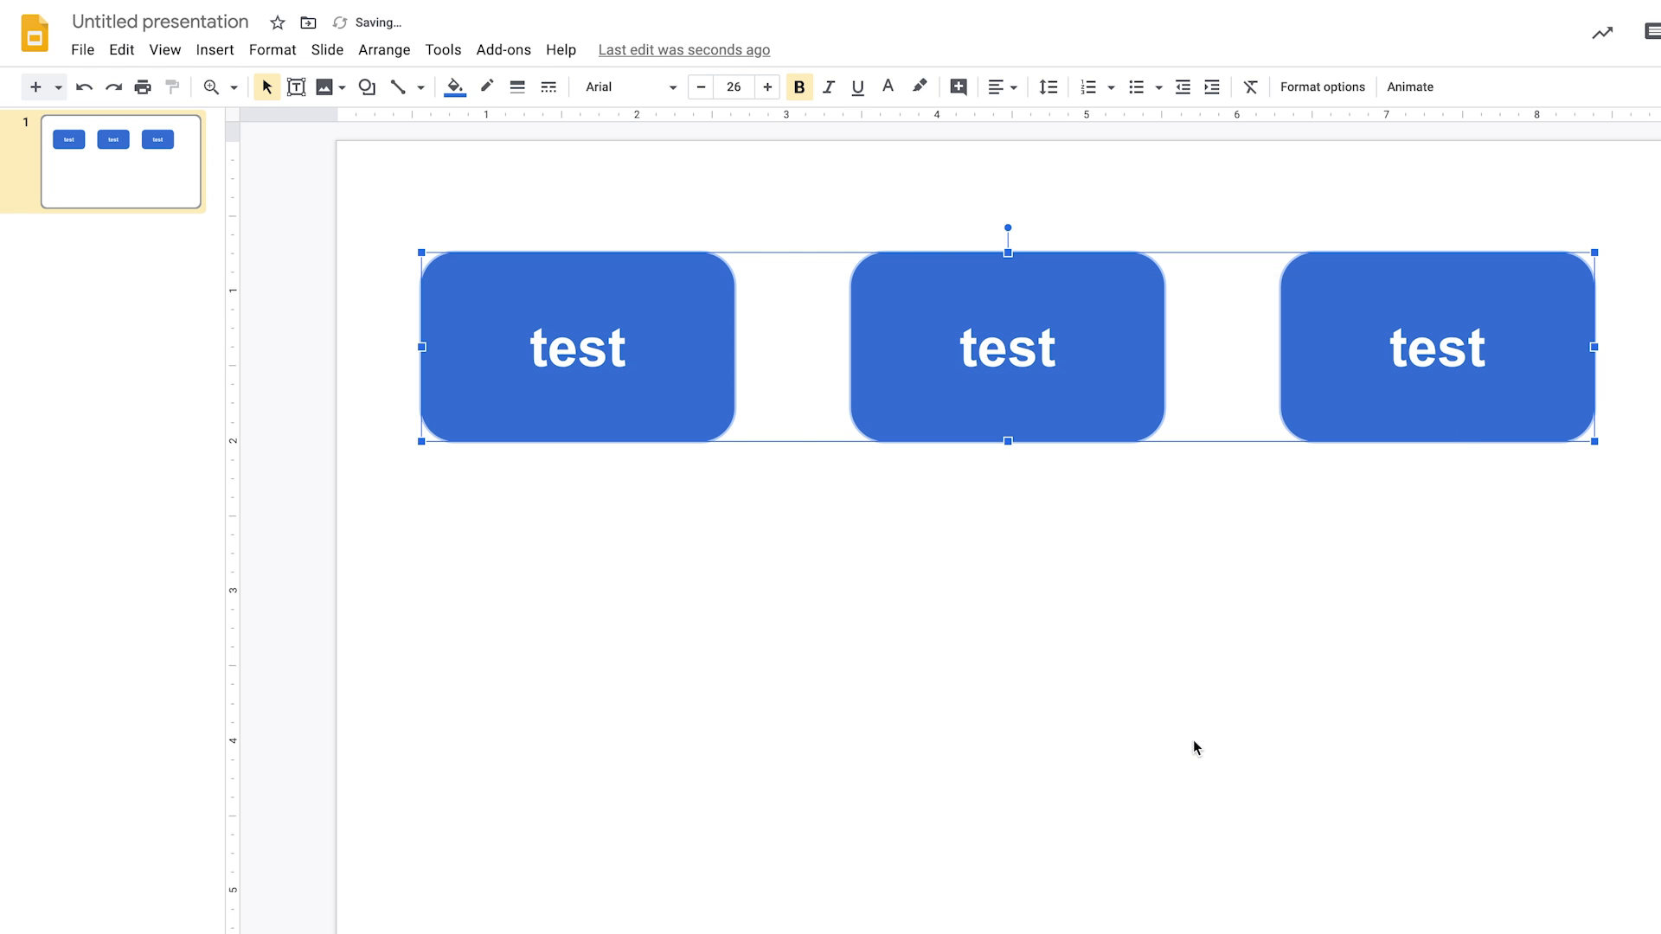
click(1053, 660)
Move the group of three rectangles to the middle of the slide.
click(1016, 400)
drag(975, 408, 949, 386)
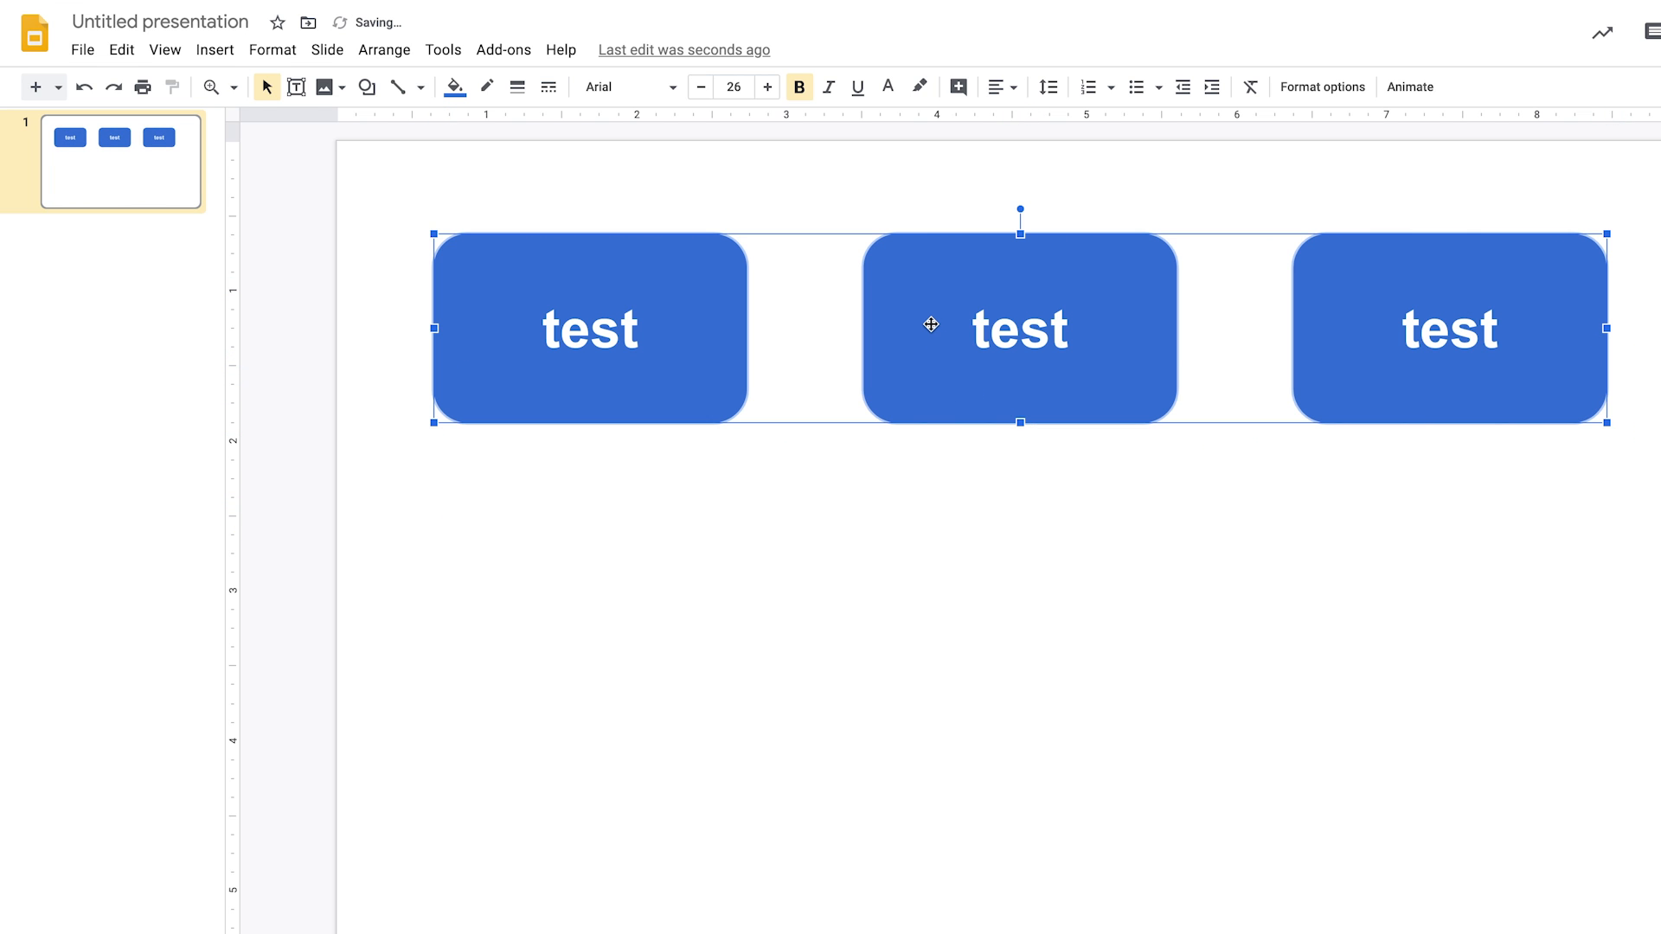
drag(931, 325, 931, 517)
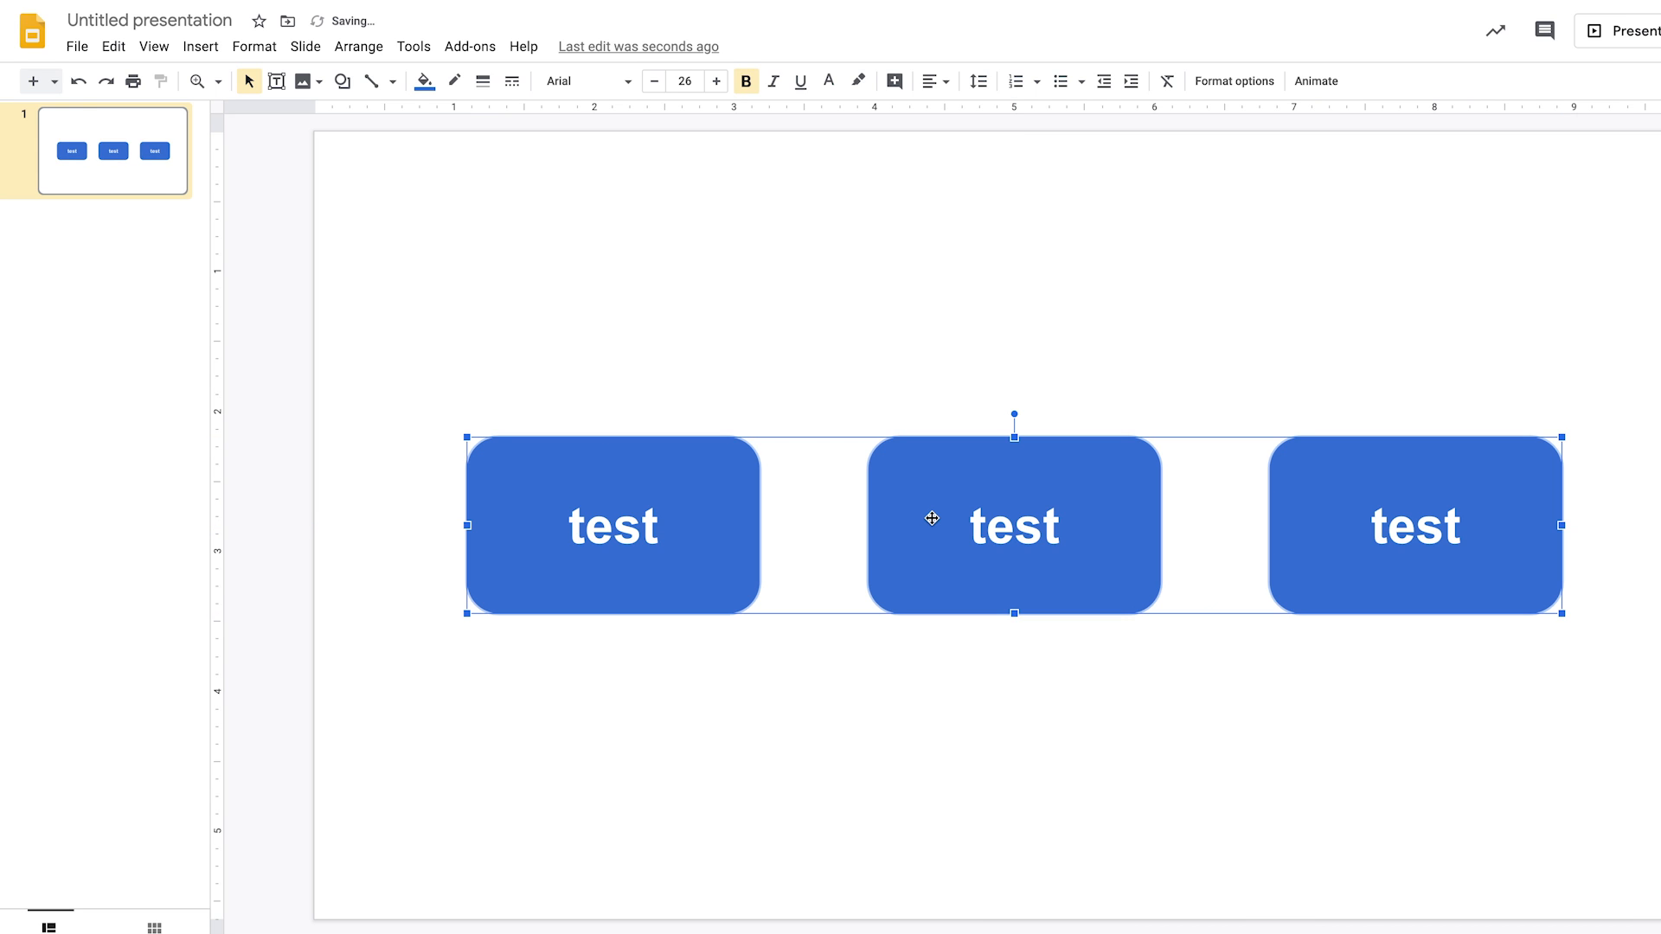
click(869, 385)
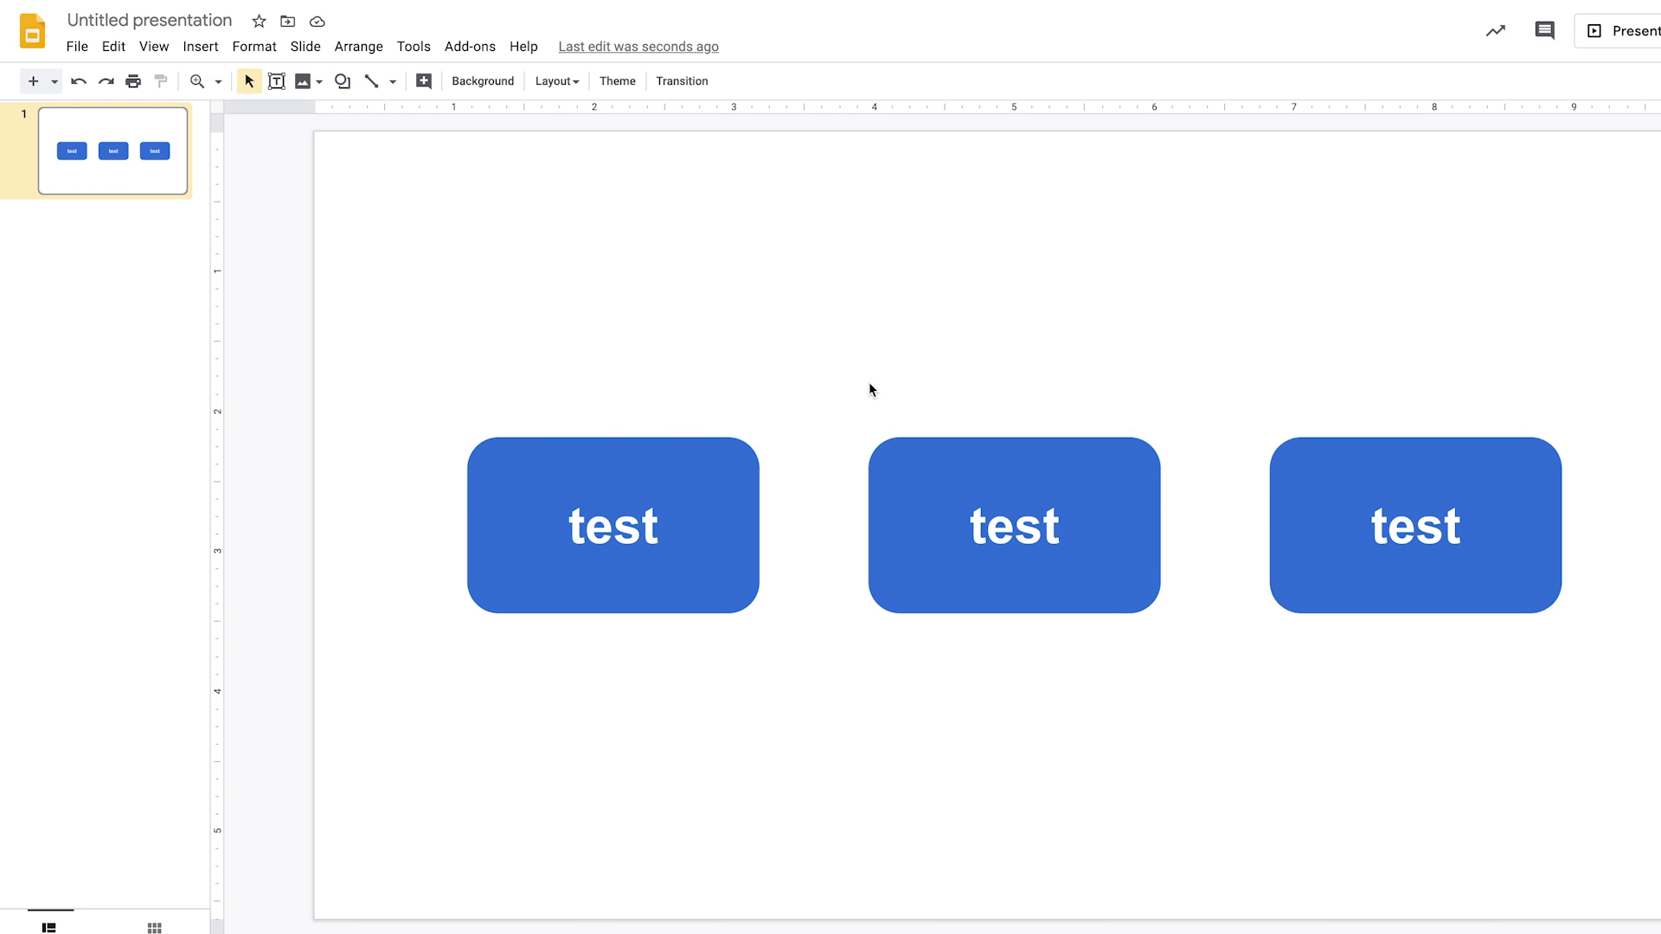
Ungroup the three rectangles so each can be edited separately.
click(877, 484)
right_click(950, 516)
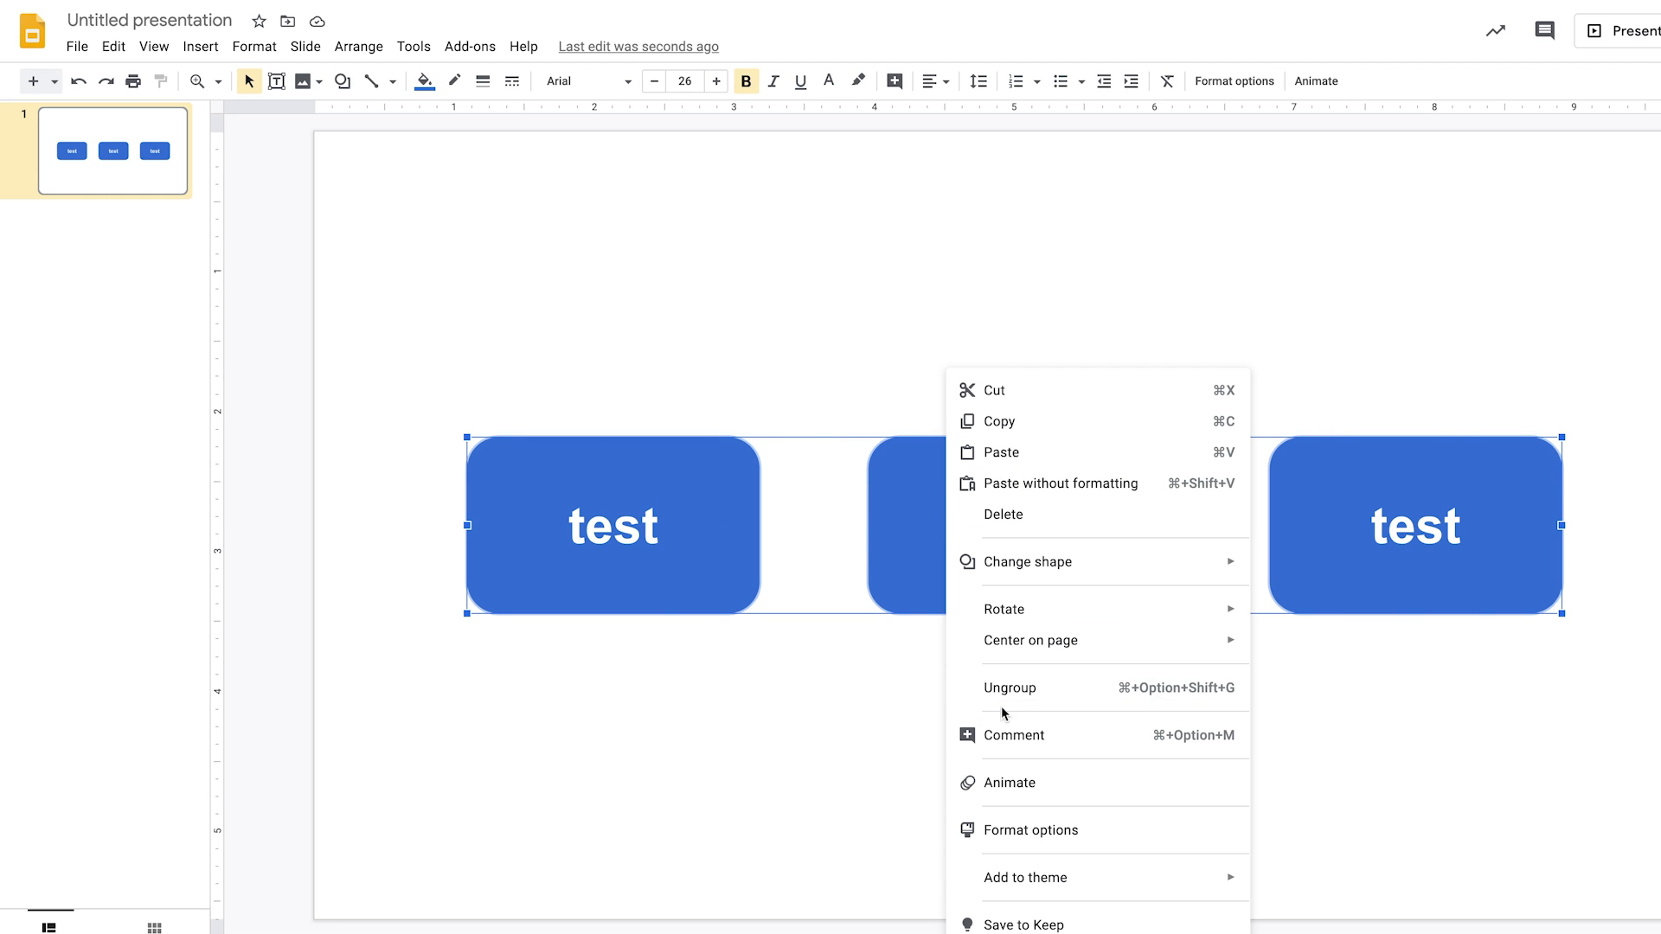
click(973, 694)
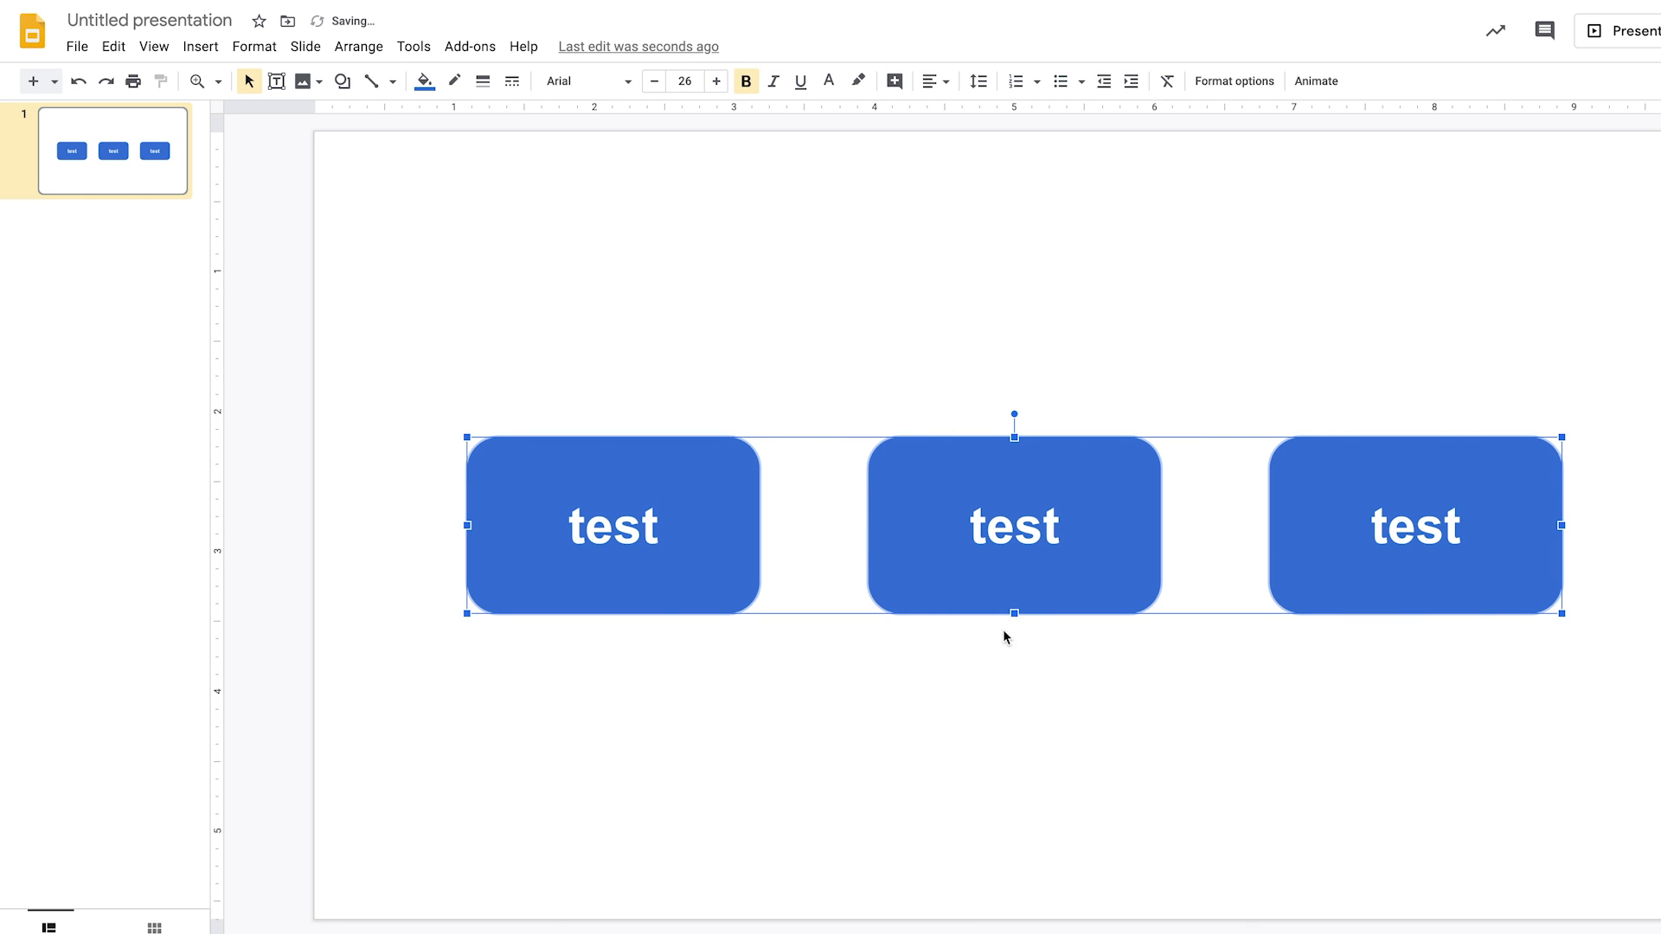
click(907, 343)
Fill the middle rectangle with a solid dark orange.
click(893, 456)
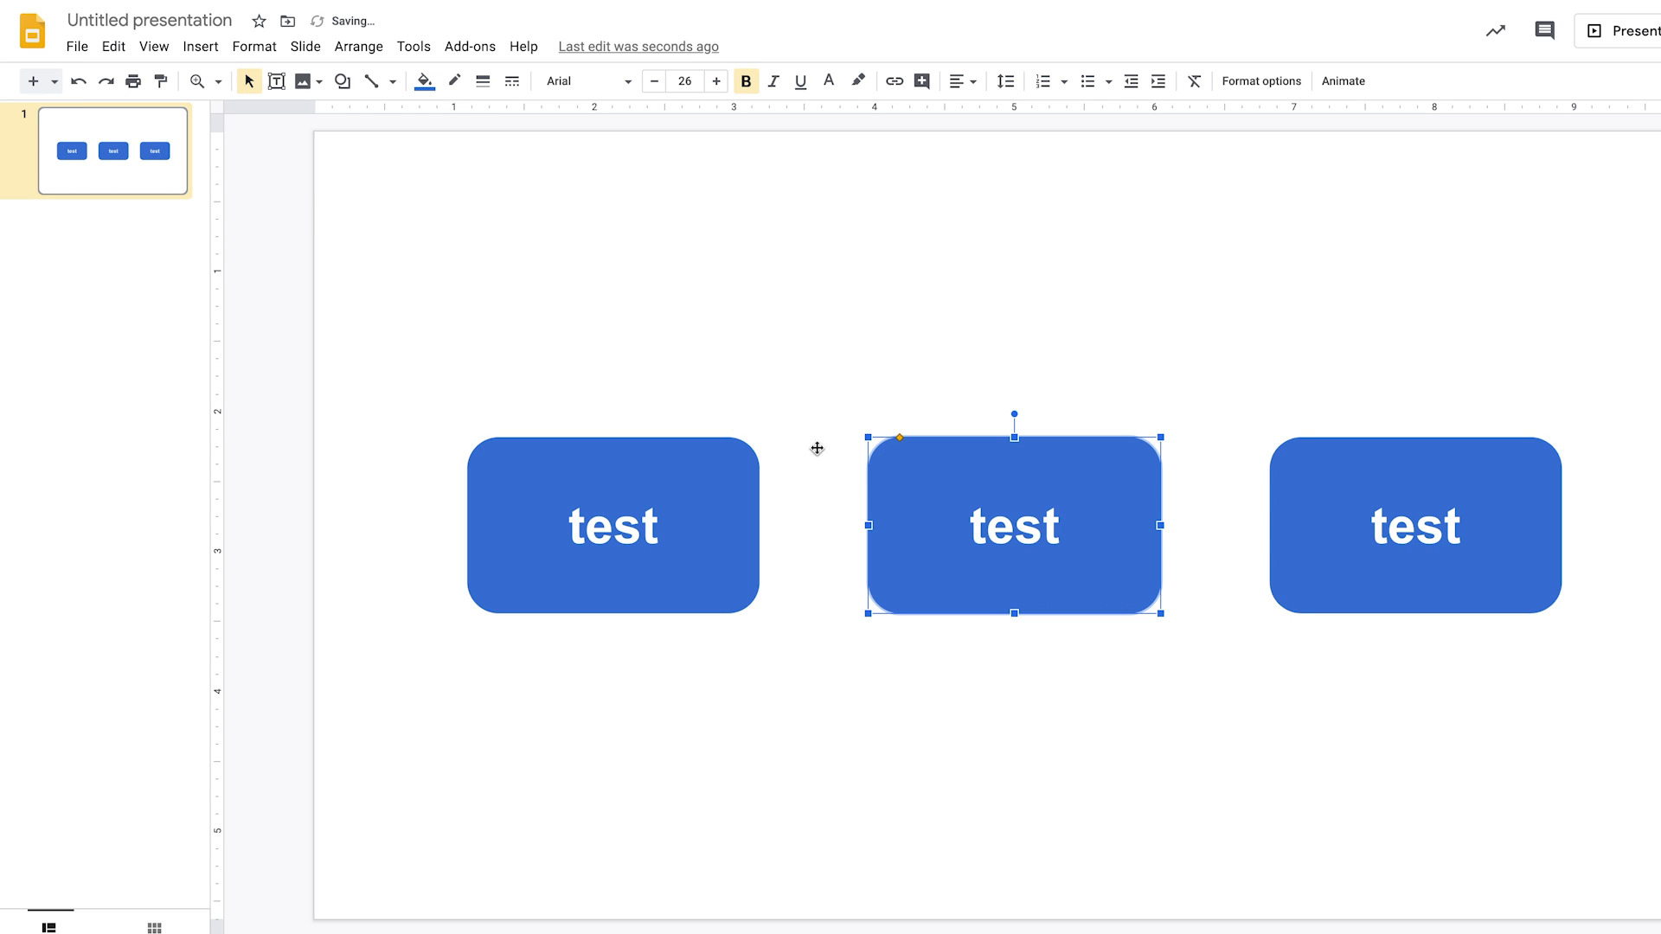
click(424, 80)
click(477, 295)
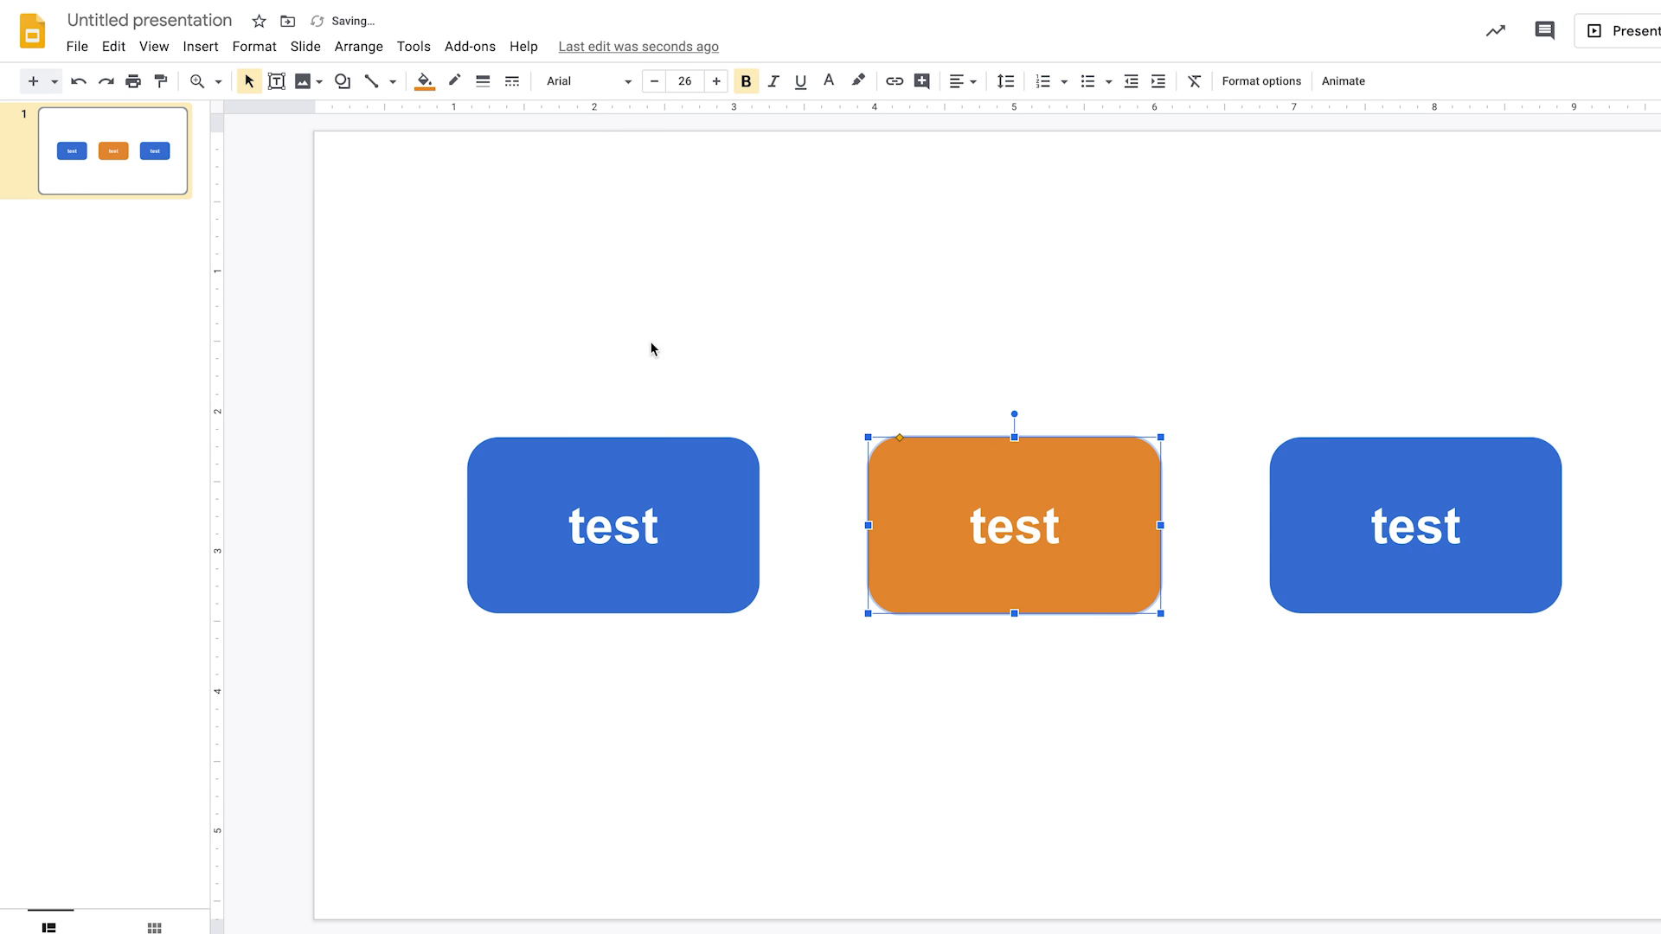
click(649, 345)
Open the solid fill colour choices for the rightmost rectangle.
click(1352, 526)
click(424, 83)
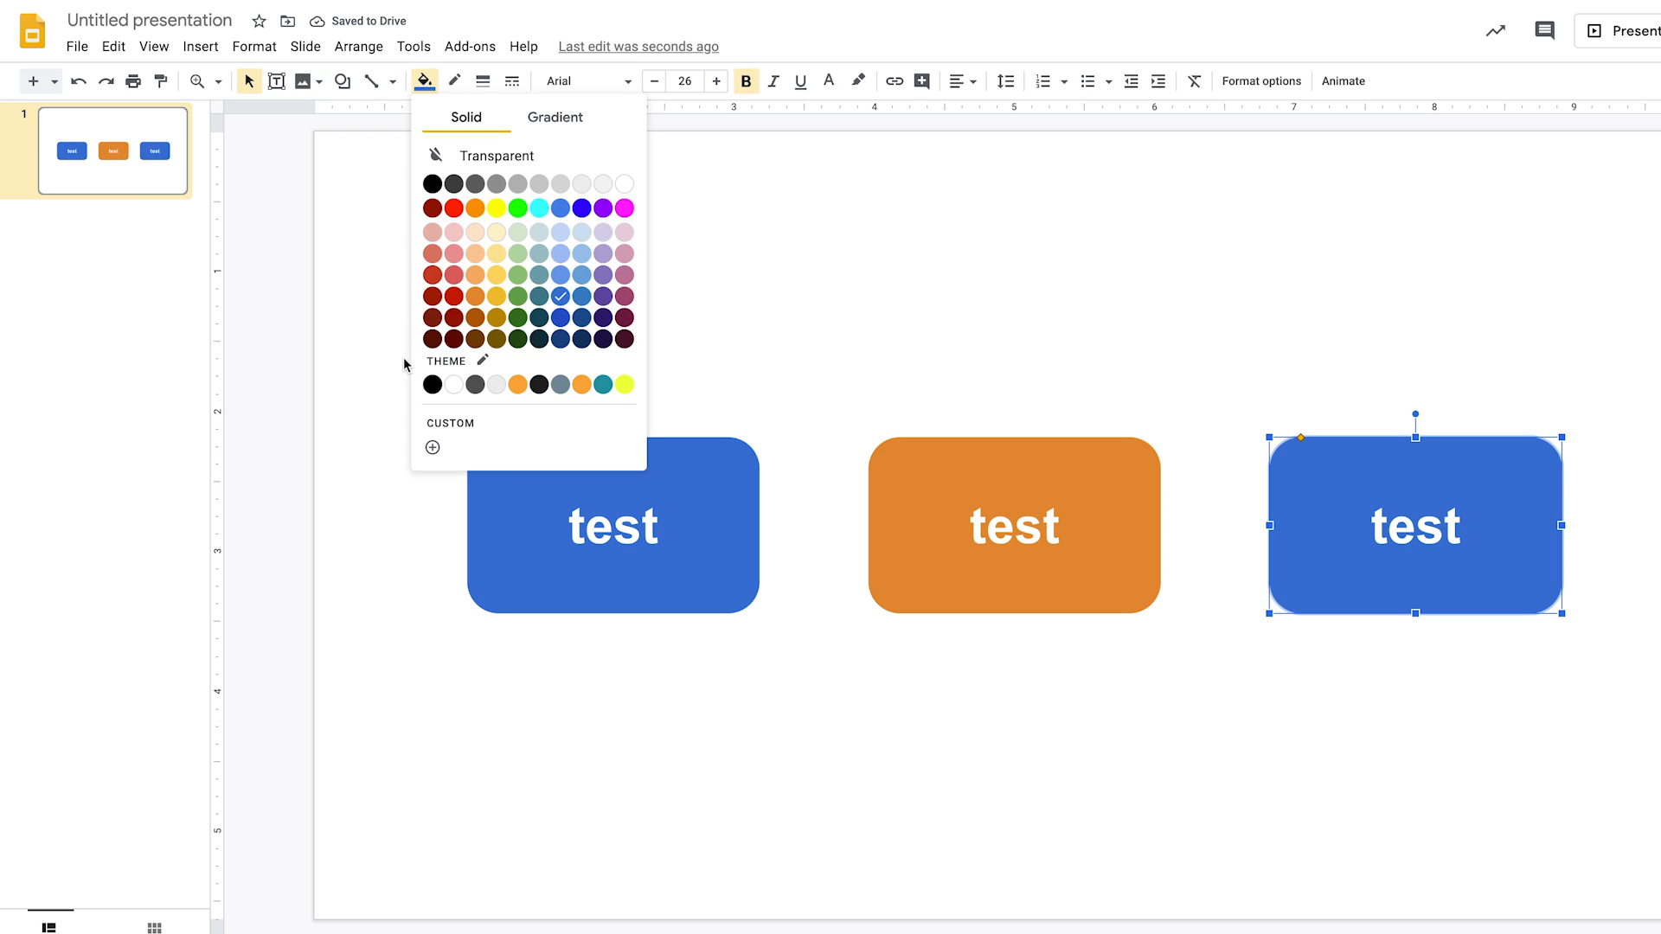